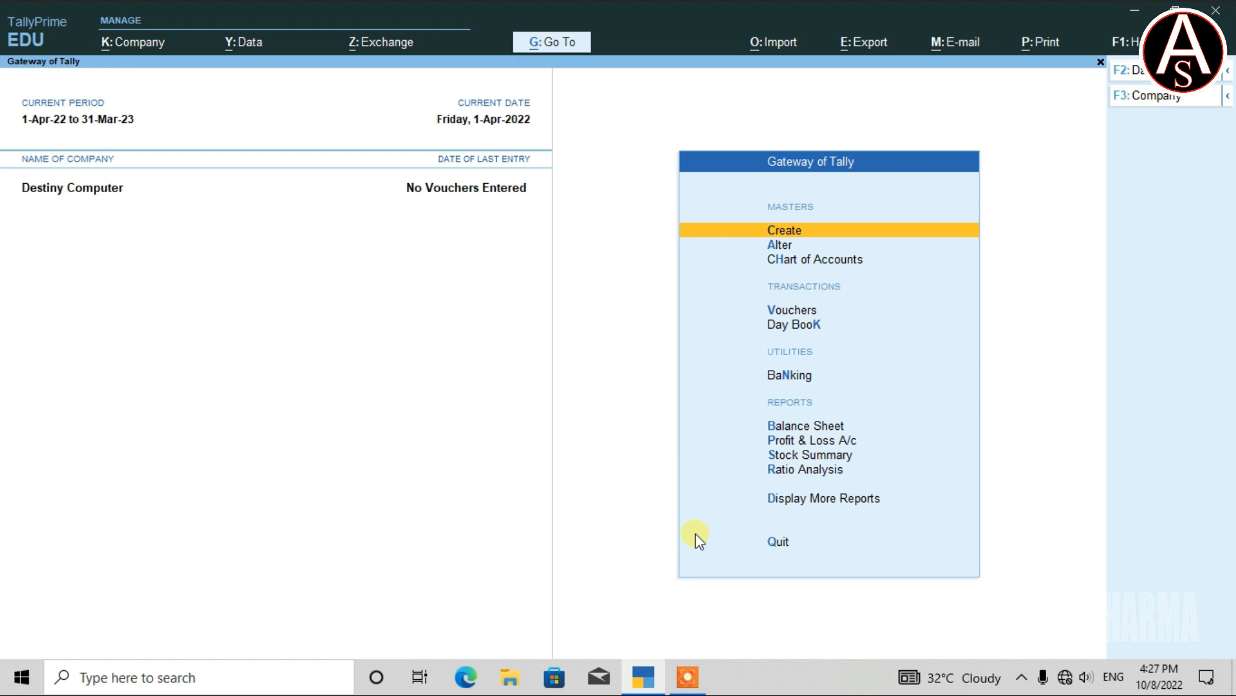
Enable user access control with browser-access e-mail set to None and Add Users set to Yes.
key("alt+k")
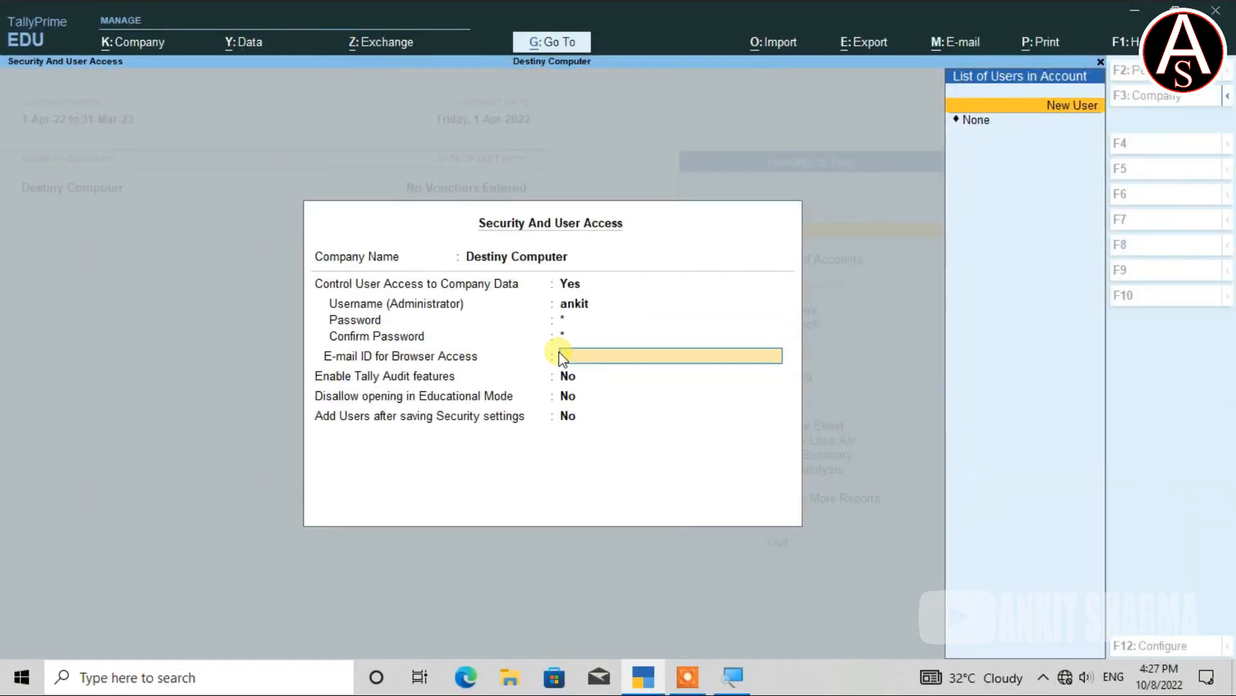
key("Down")
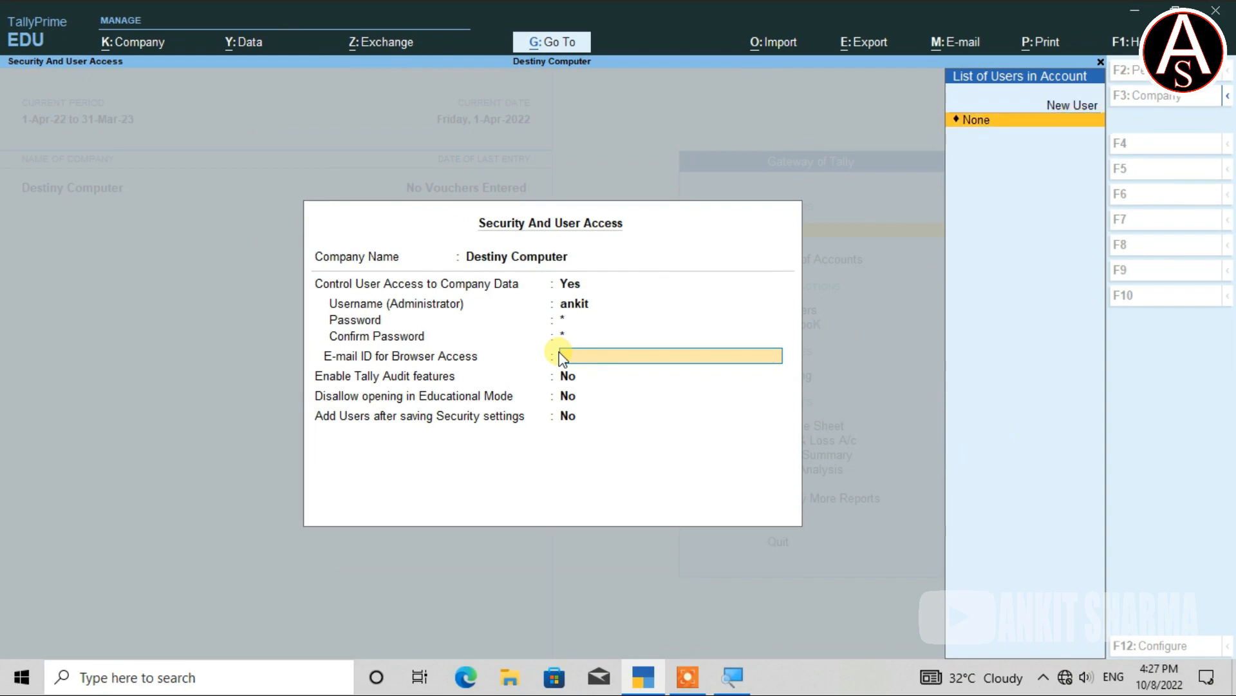
key("Return")
key("Return")
key("Return")
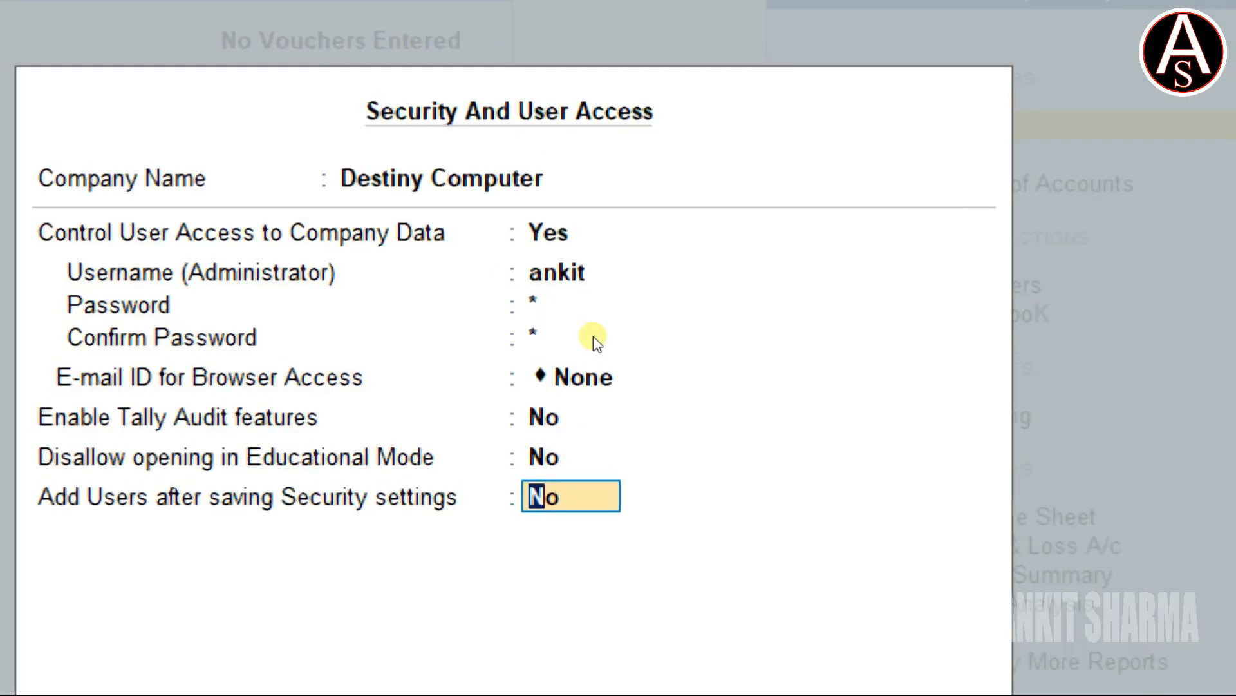
type("y")
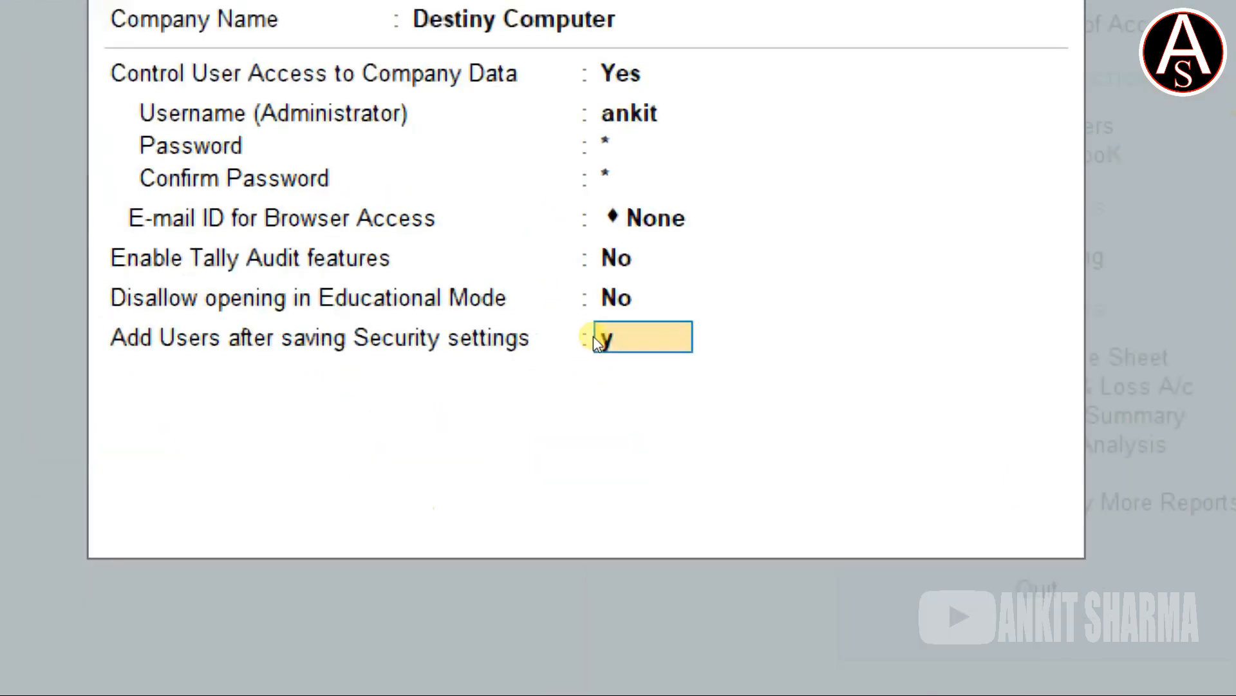
key("Return")
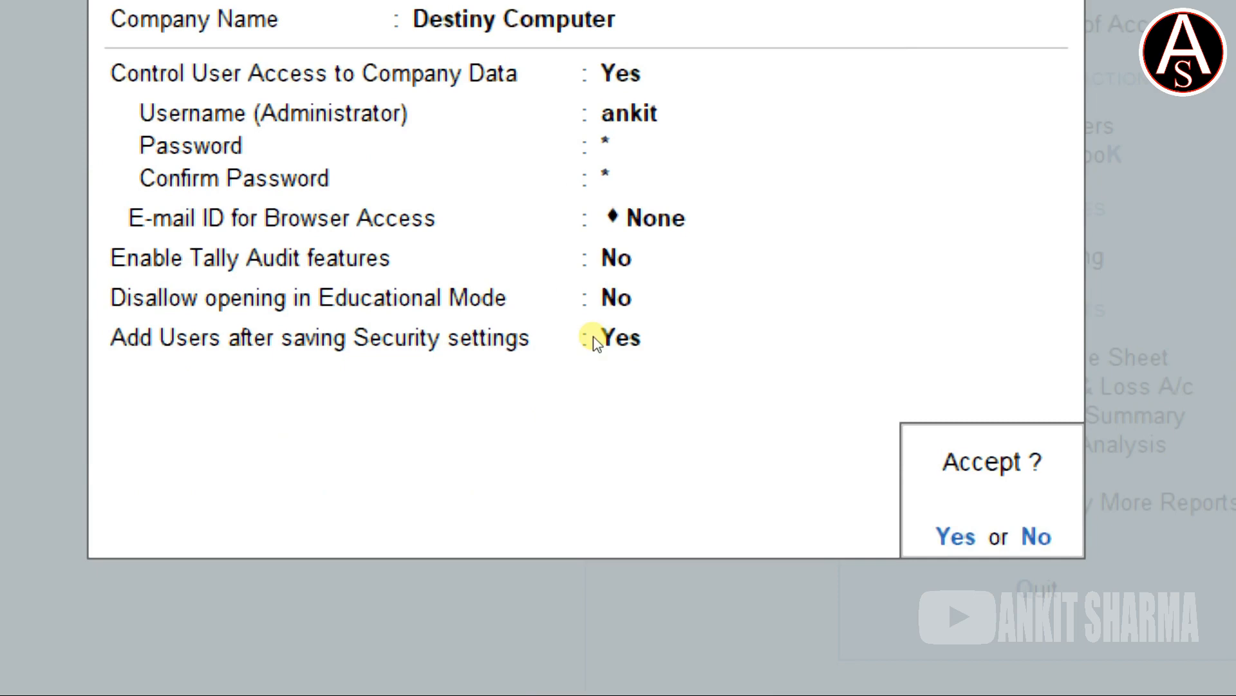
key("Return")
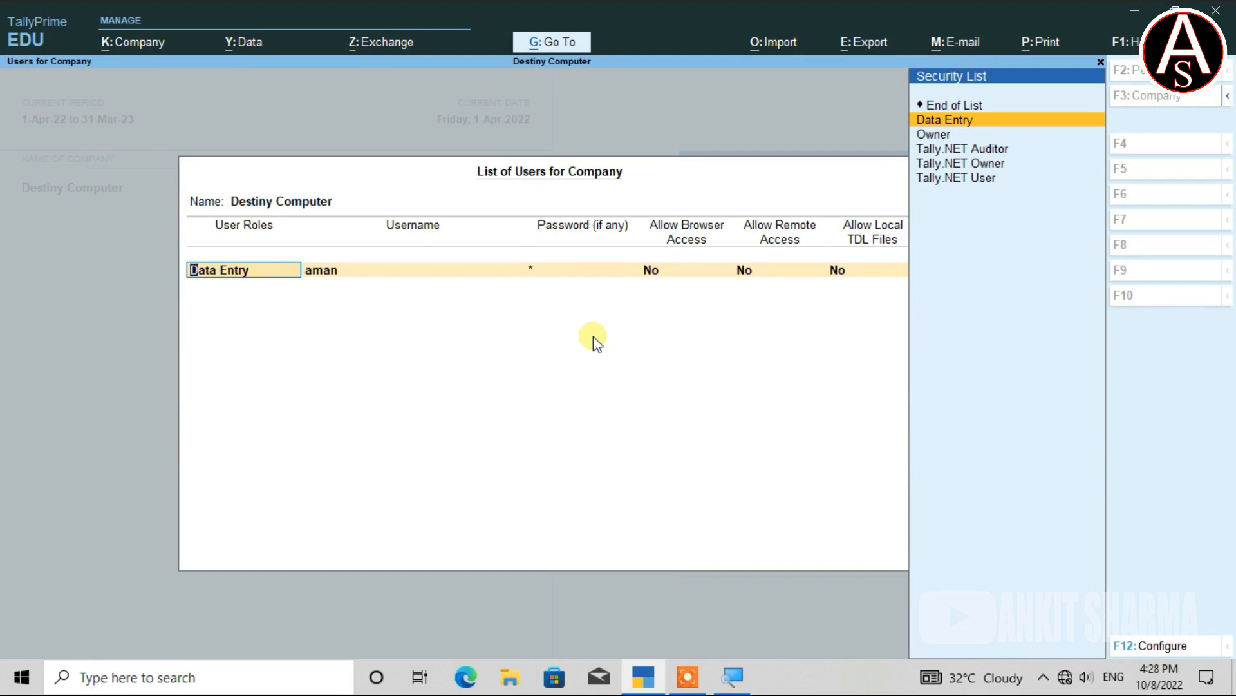
Save the List of Users for Company and return to the Gateway of Tally.
key("ctrl+a")
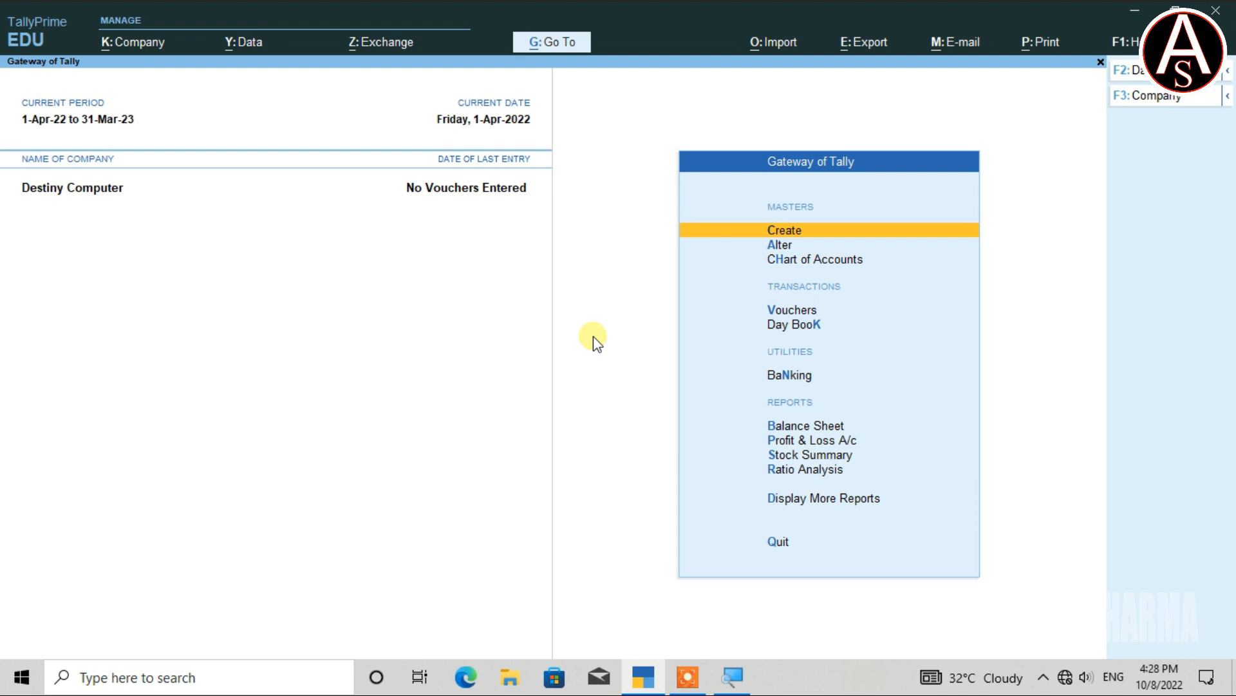
key("ctrl")
Change User to the Data Entry account, entering its username and password.
key("alt+k")
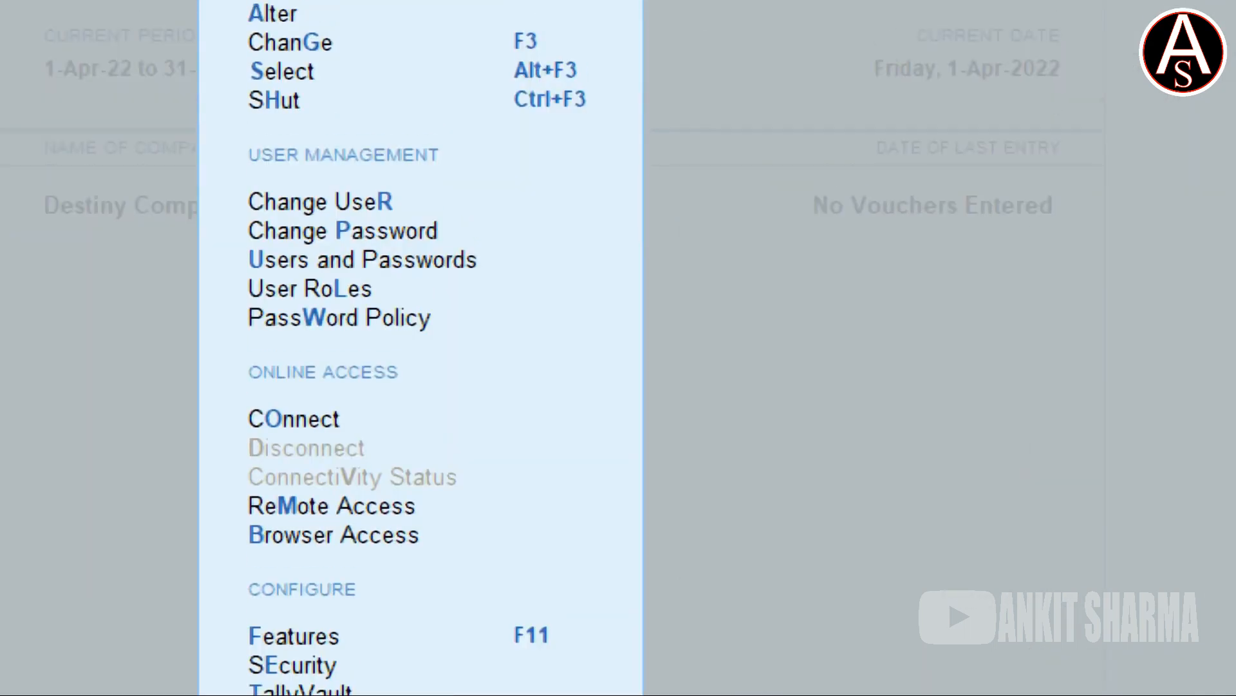
key("Down")
key("Down")
key("Down")
key("Down")
key("Down")
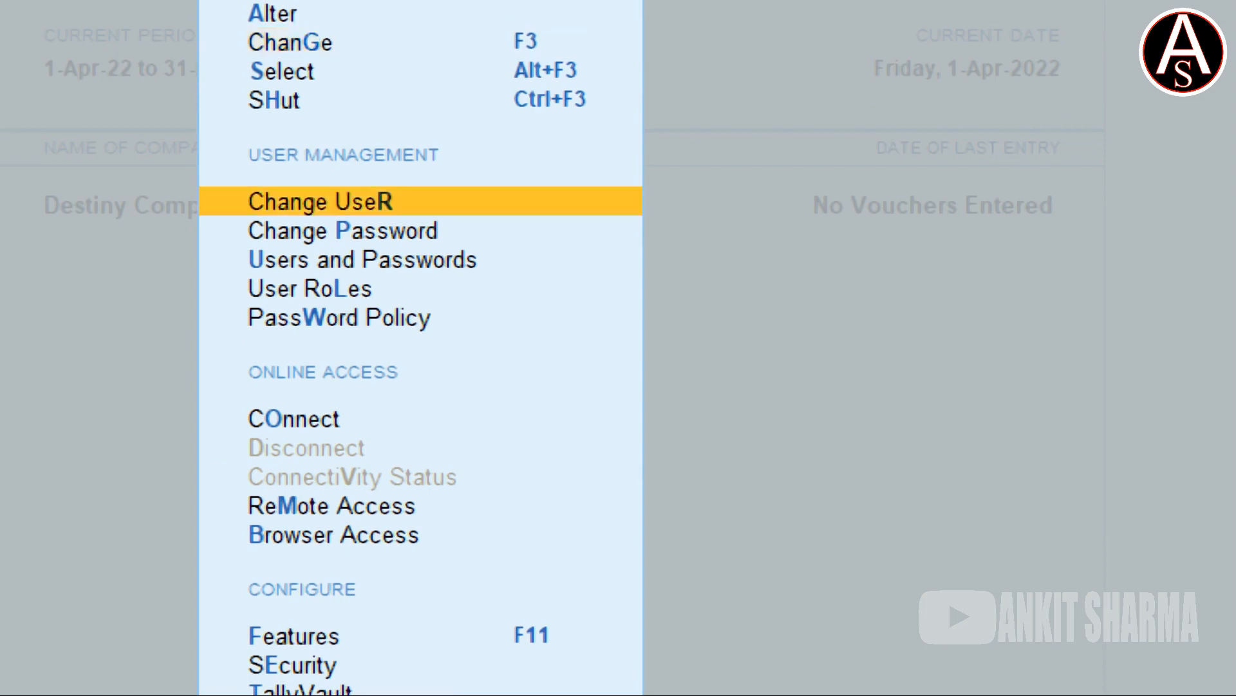
key("Return")
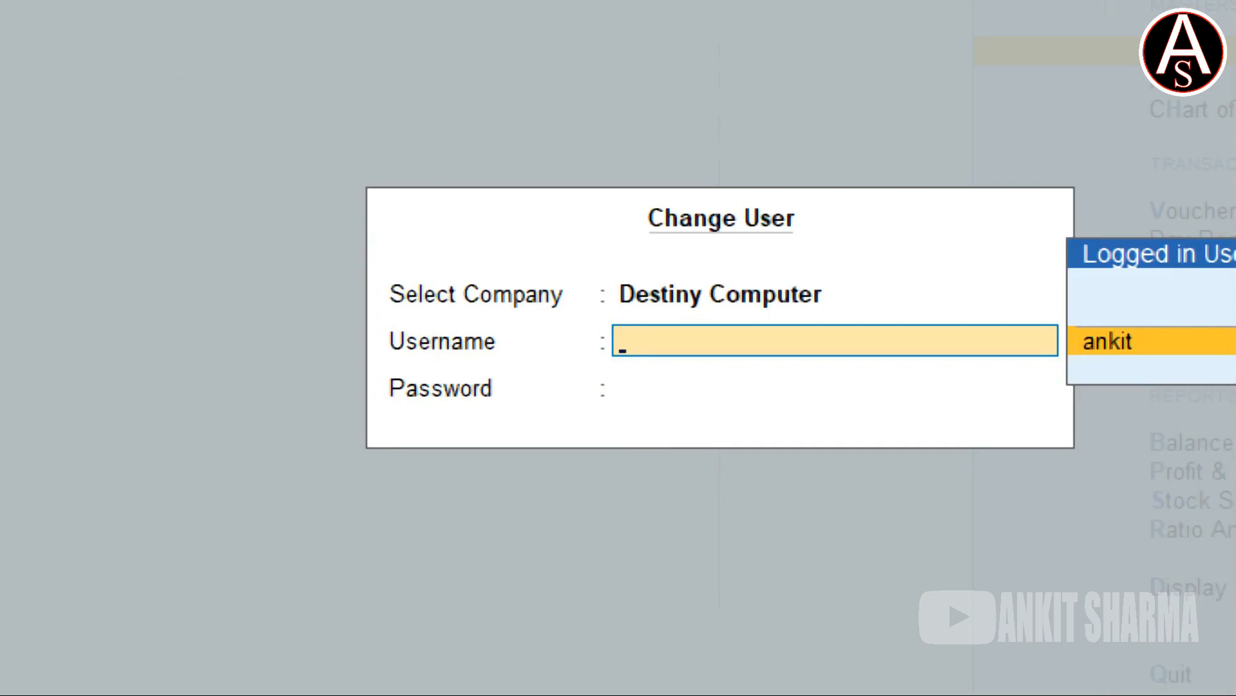
type("a")
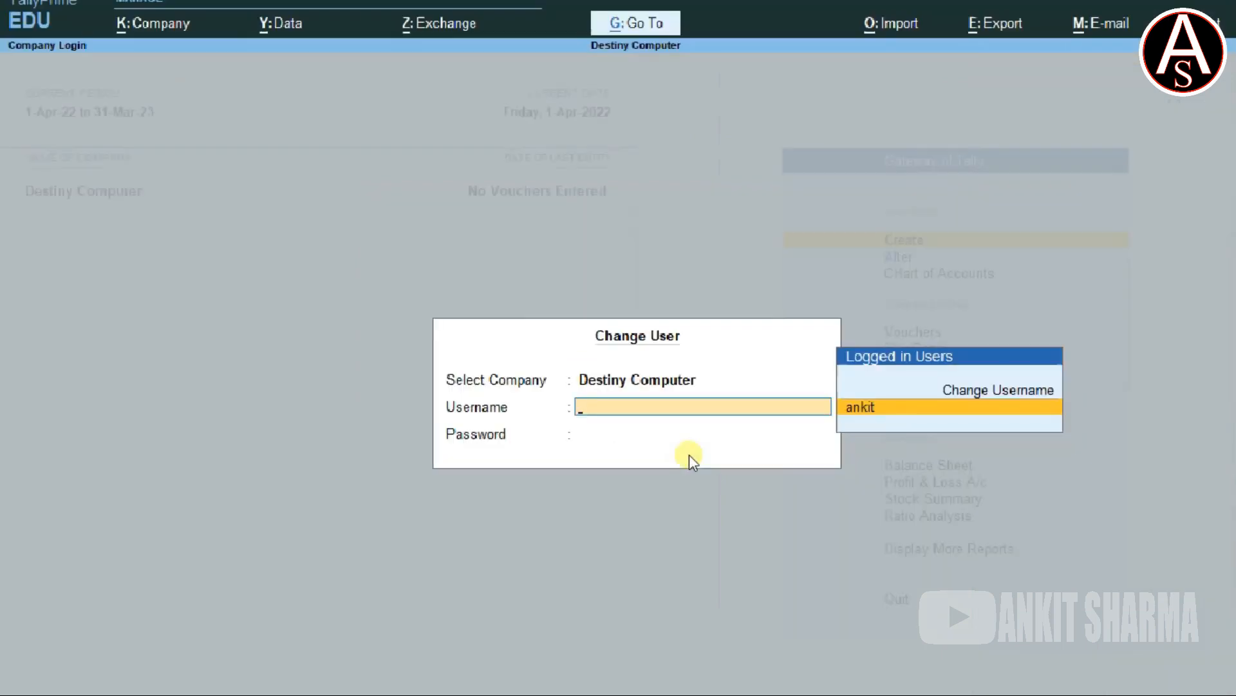
type("man")
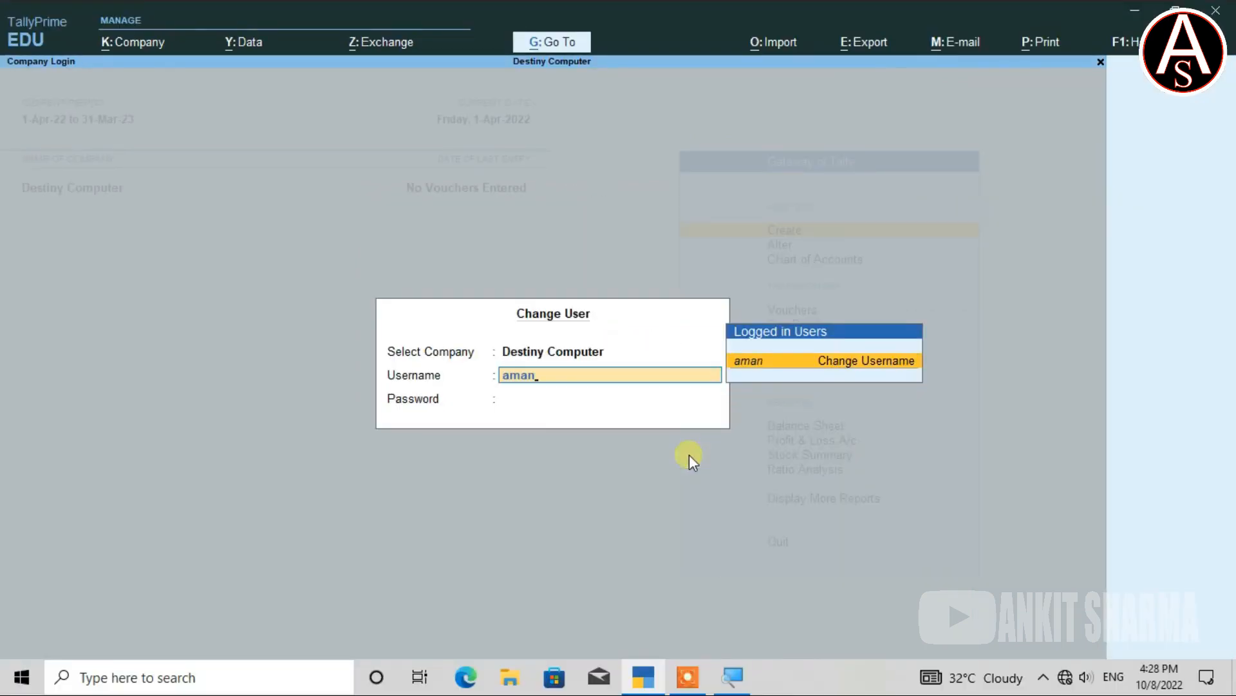
key("Return")
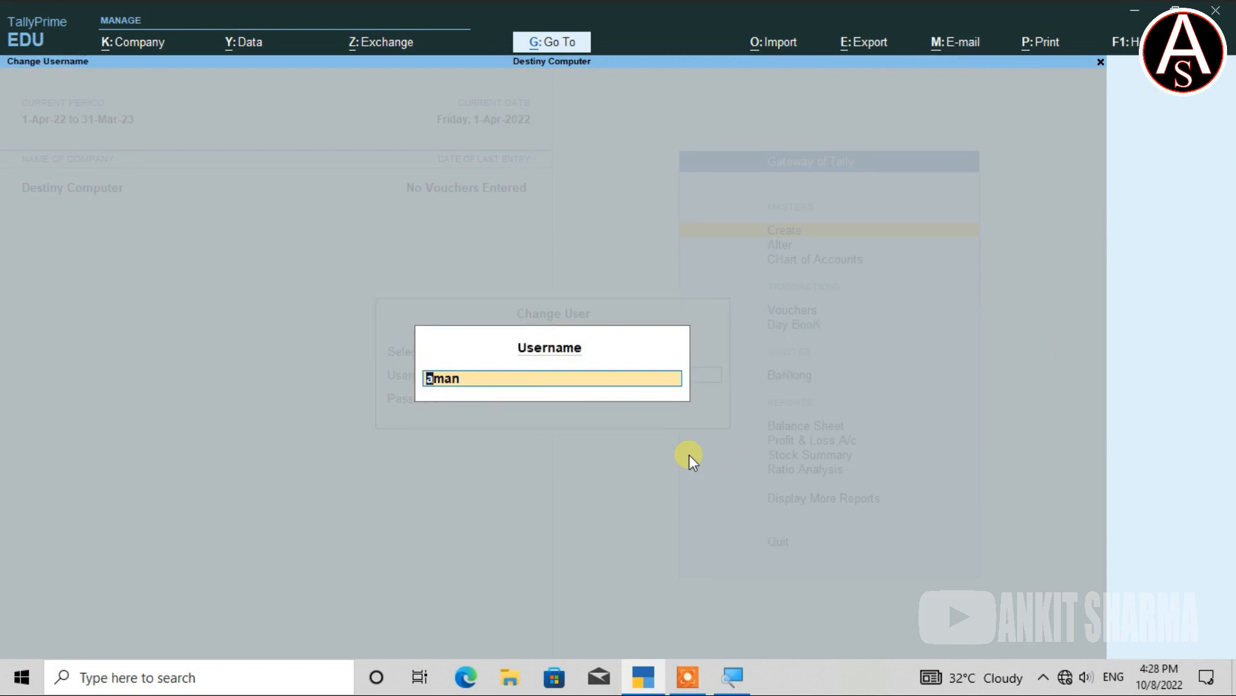
key("Return")
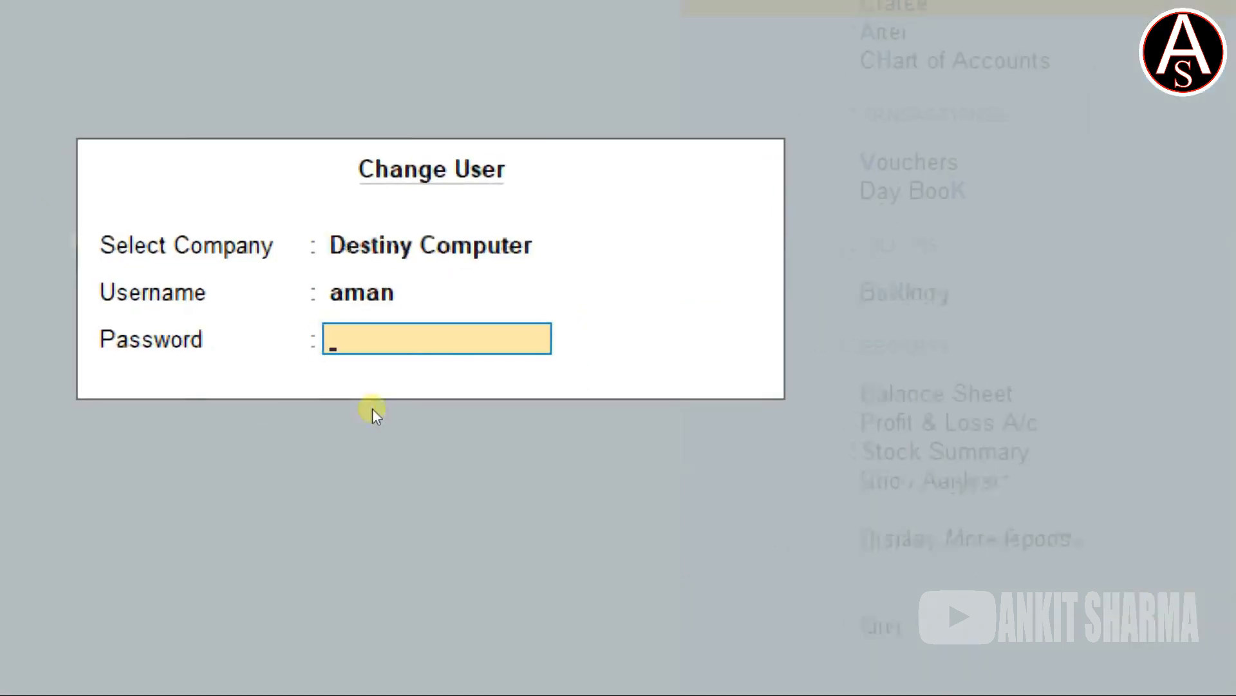
type("ama")
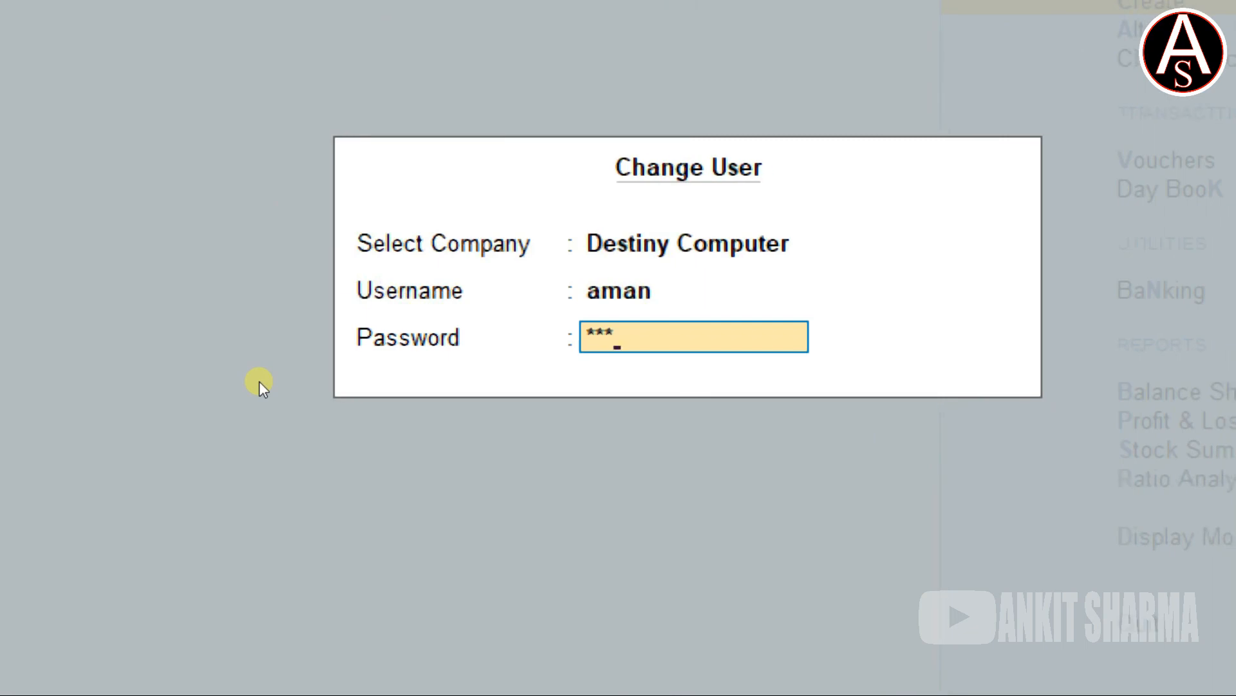
key("Return")
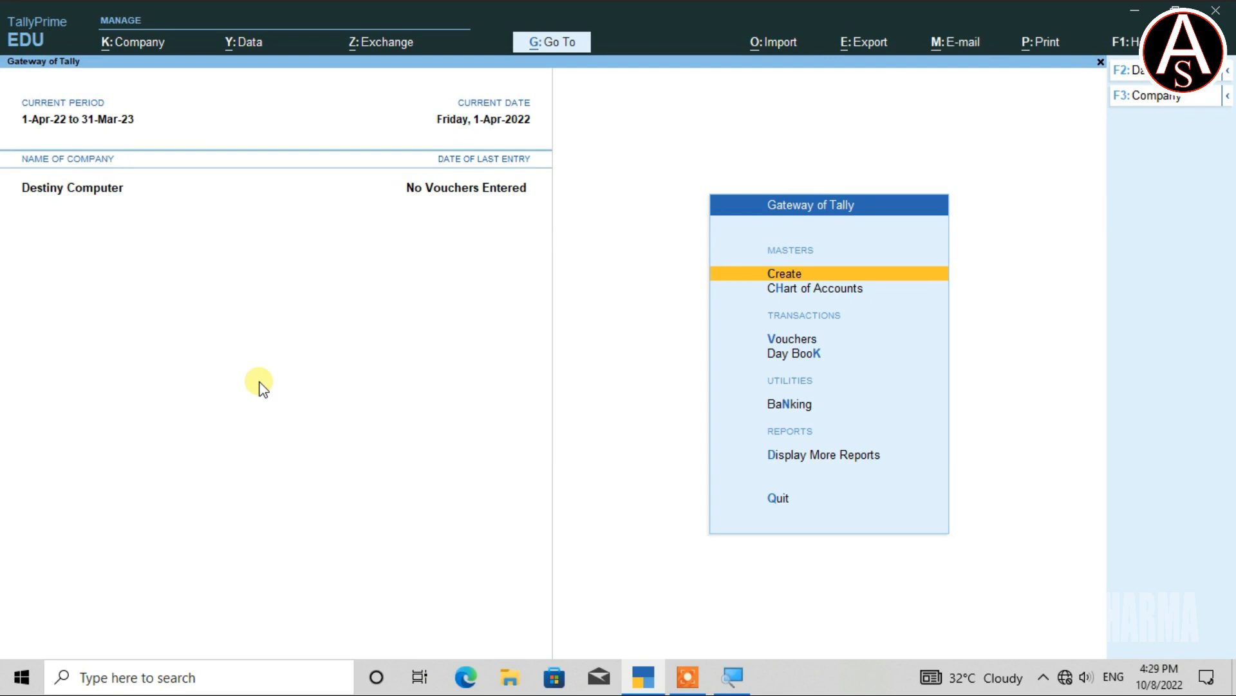
key("alt+k")
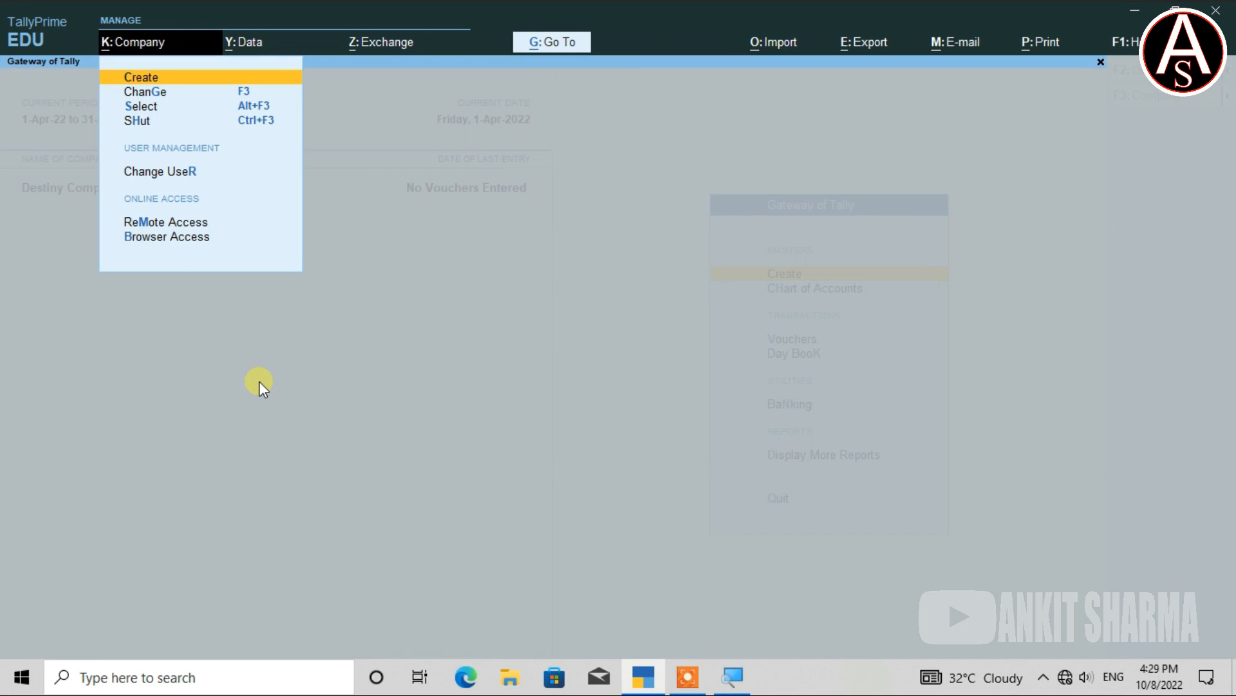
key("Escape")
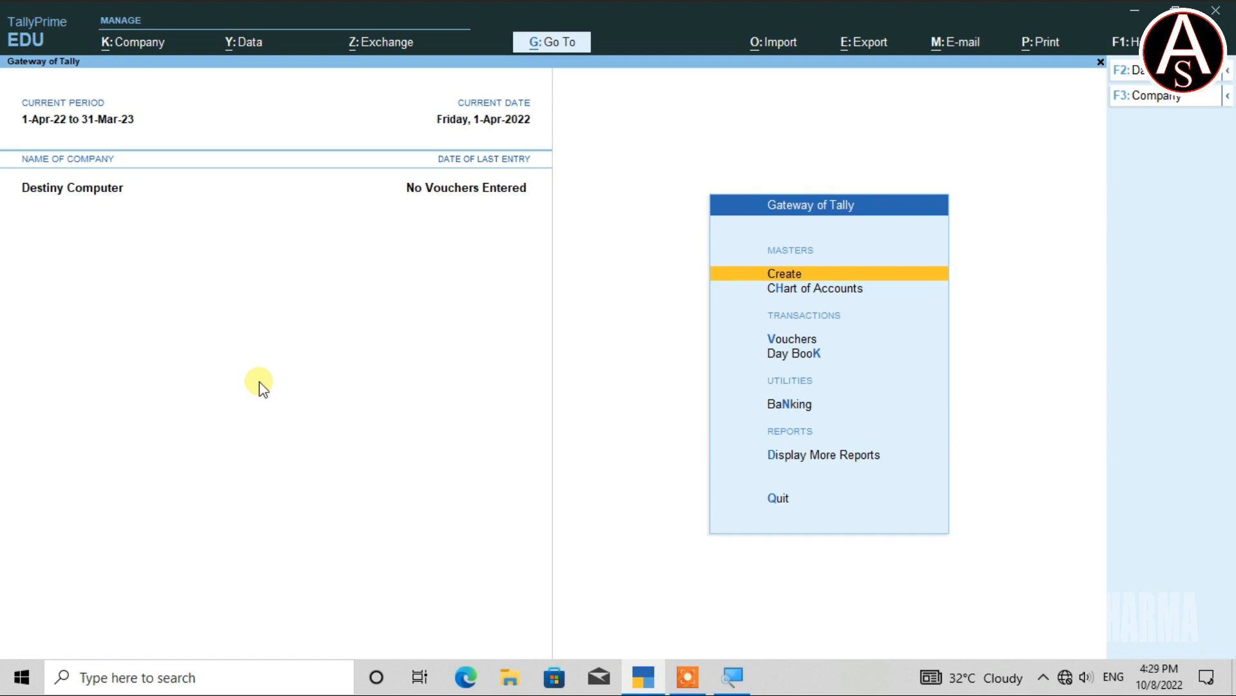
key("Return")
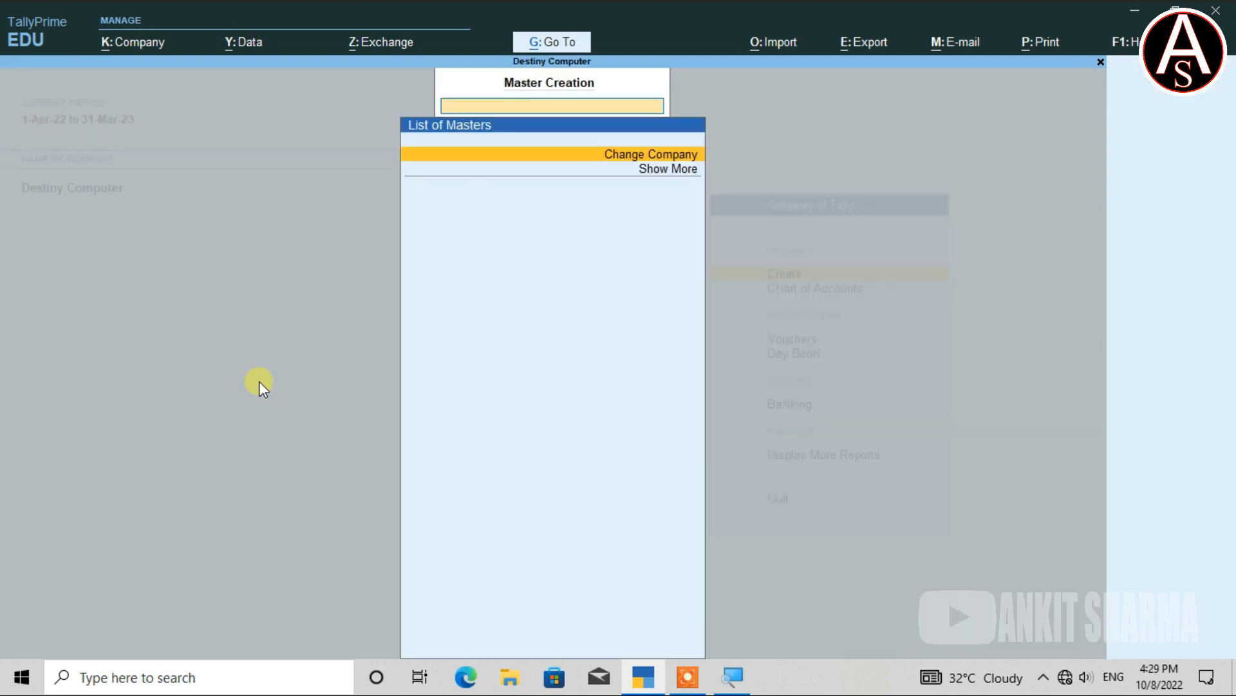
key("Escape")
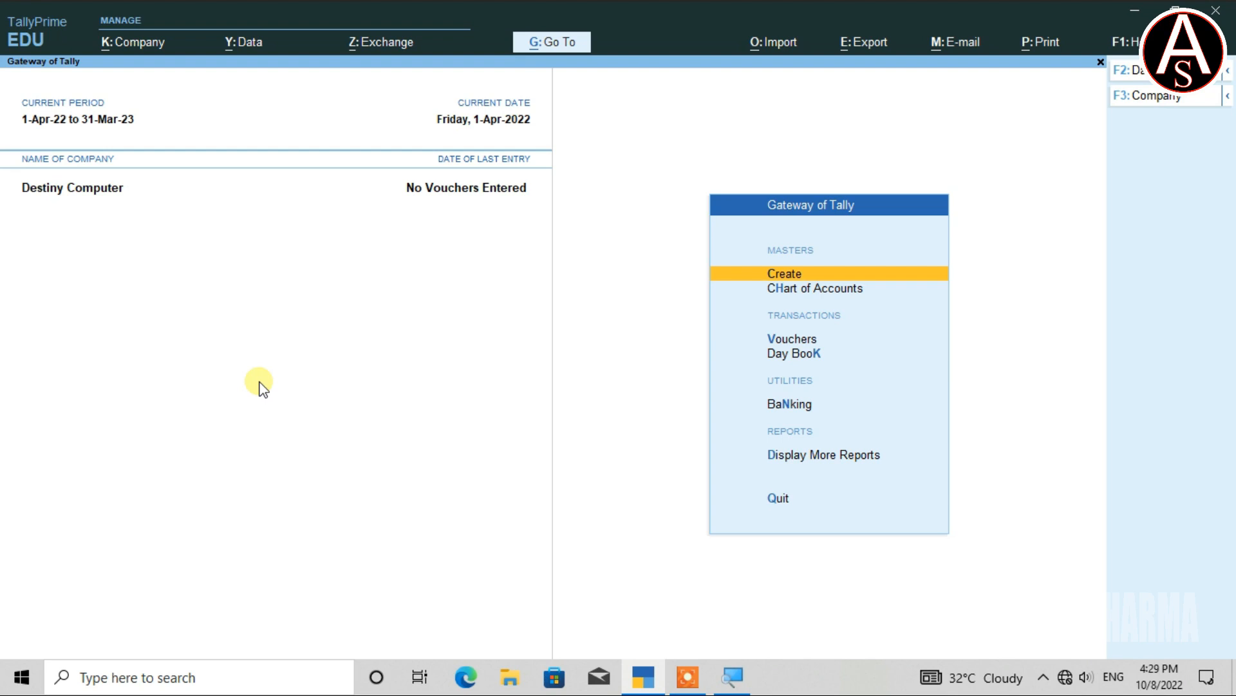
key("alt")
Change User to the administrator account, entering the admin username and password.
key("alt+k")
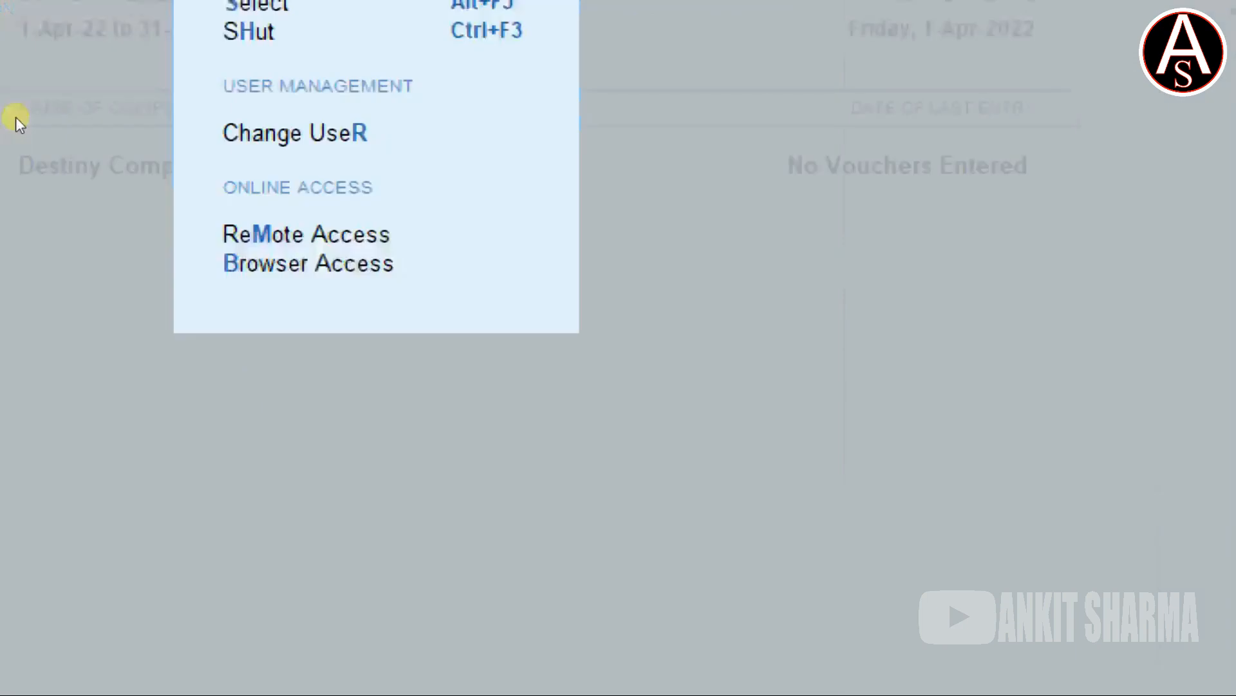
key("Down")
key("Down")
key("Down")
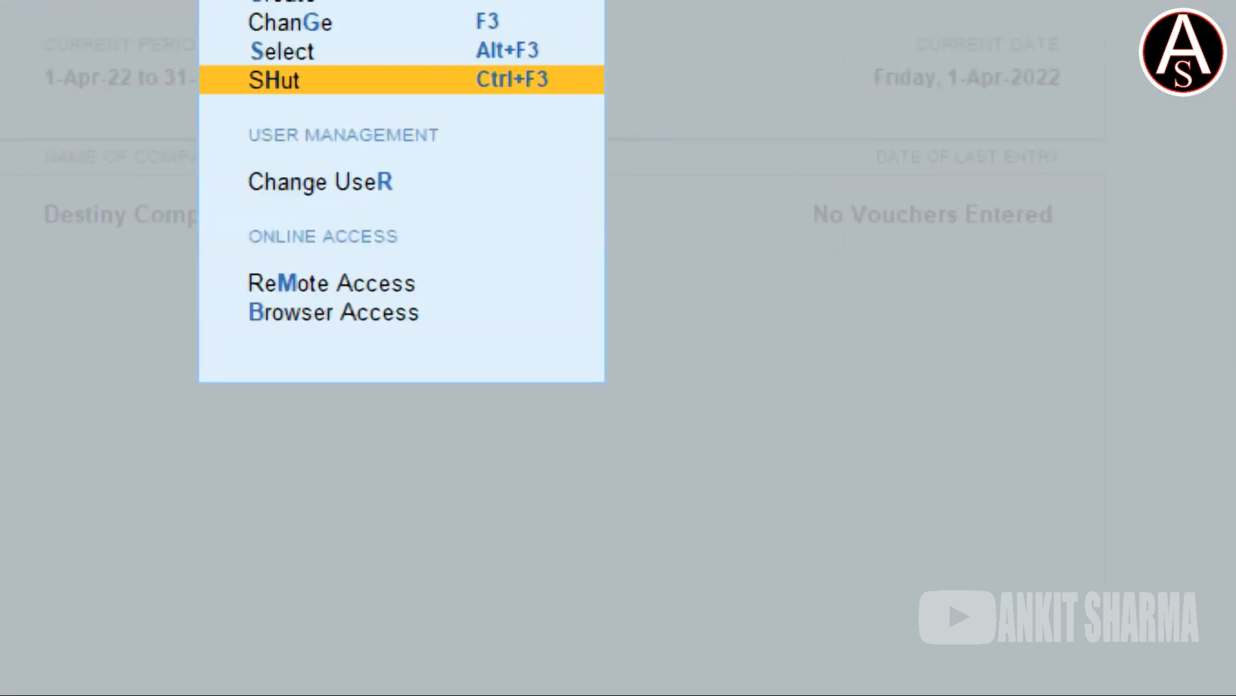
key("Down")
key("Down")
key("Up")
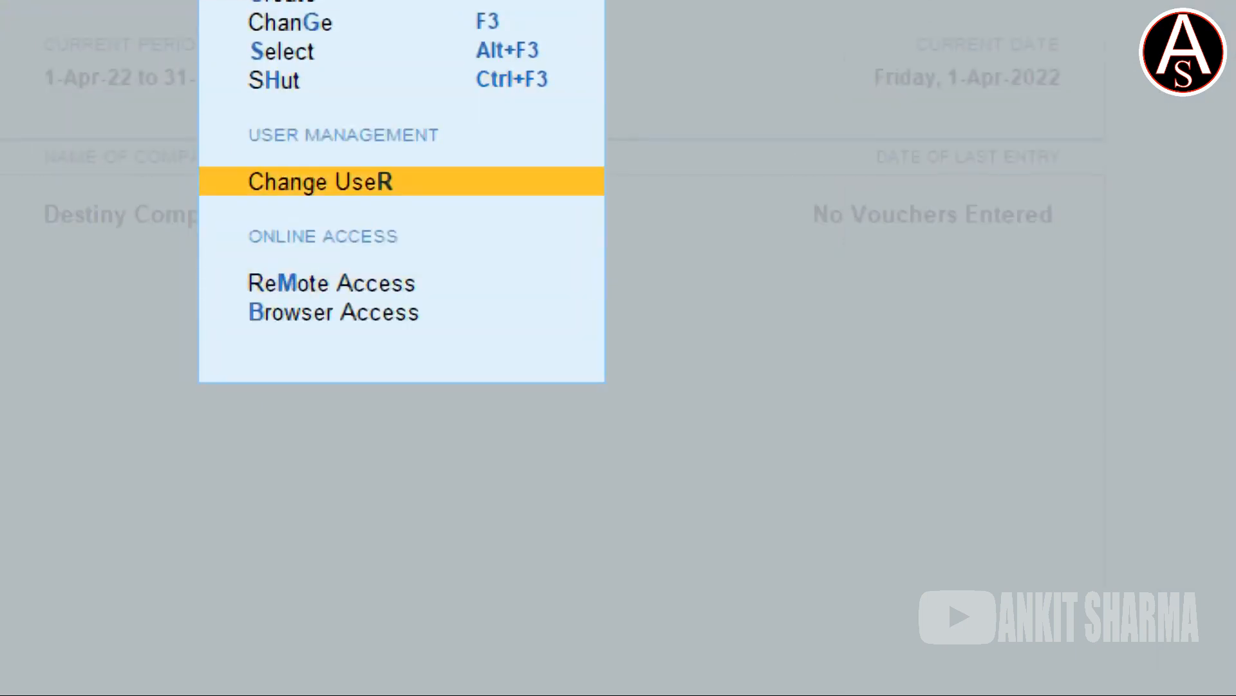
key("Return")
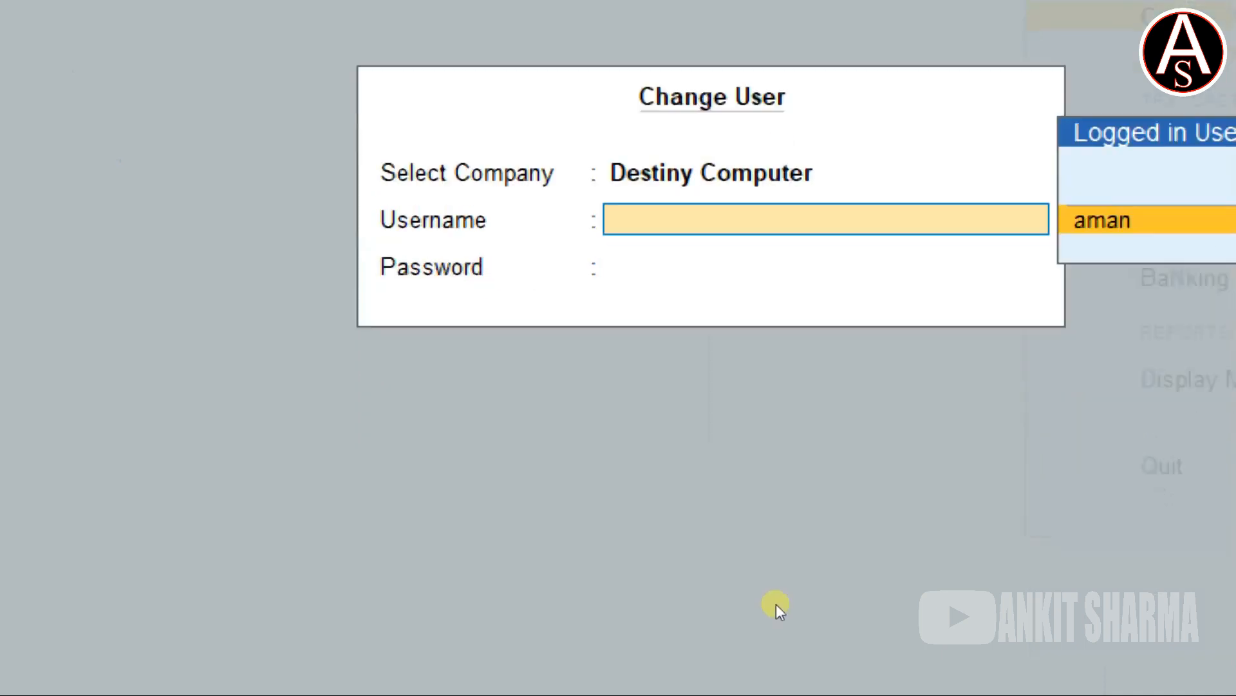
type("ankit")
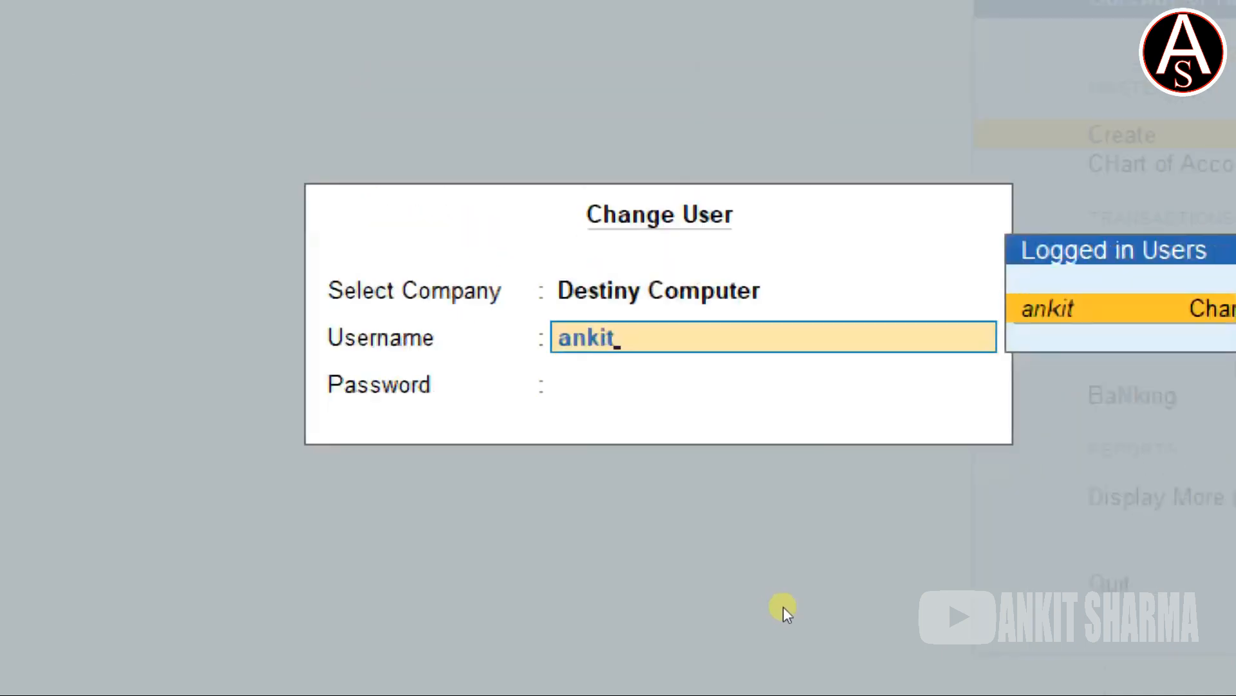
key("Return")
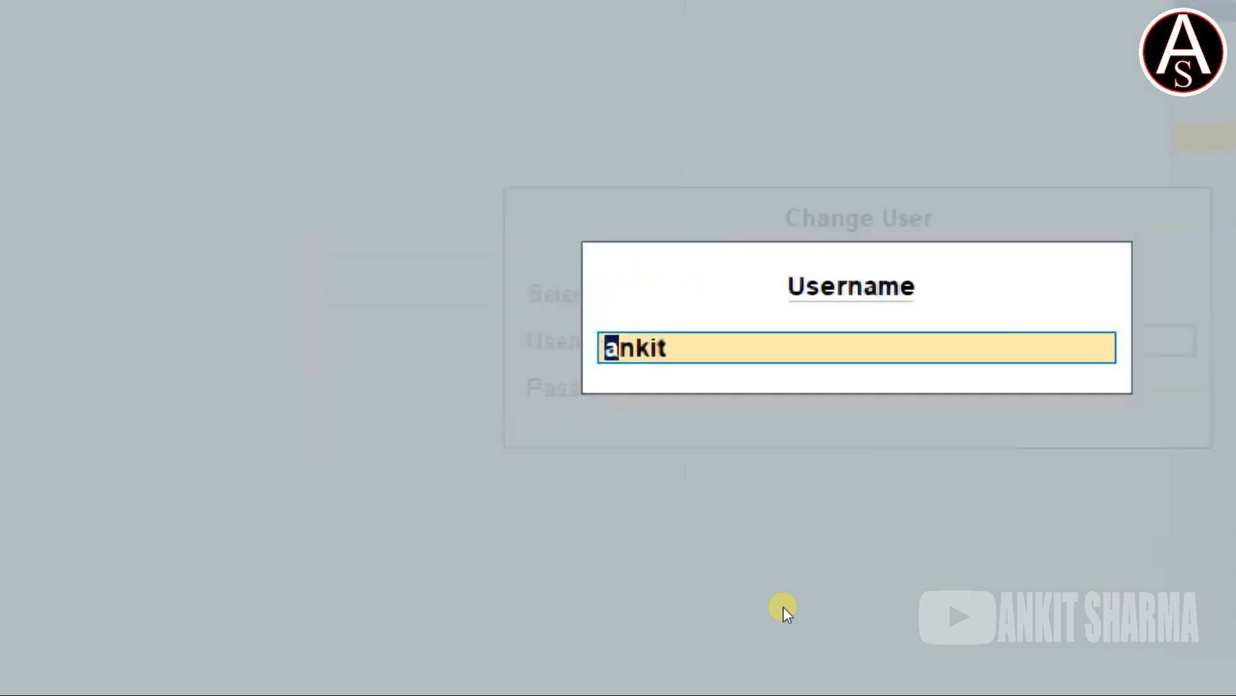
key("Return")
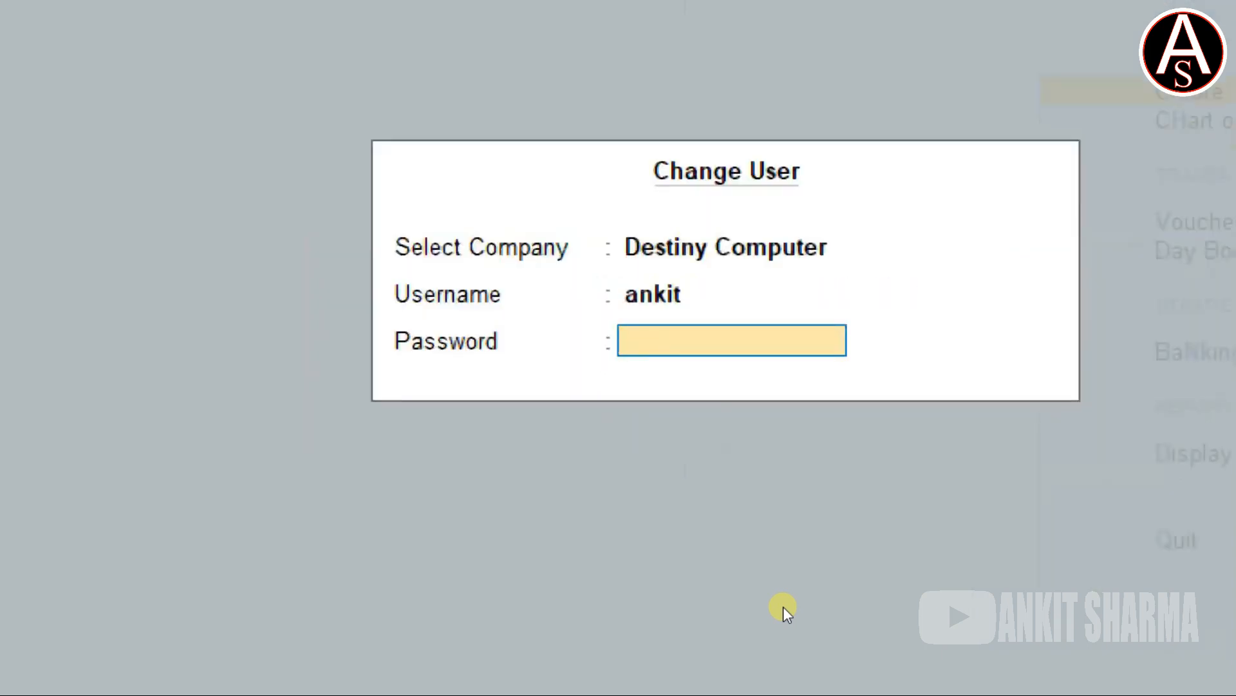
type("**")
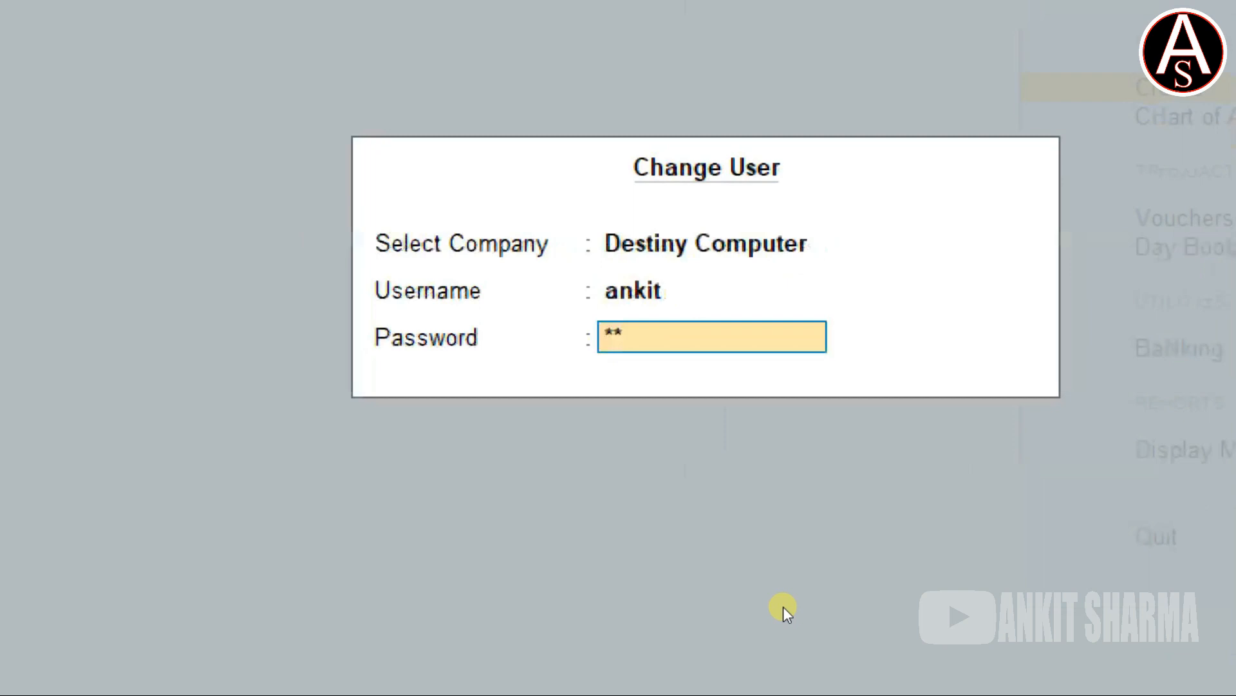
type("*")
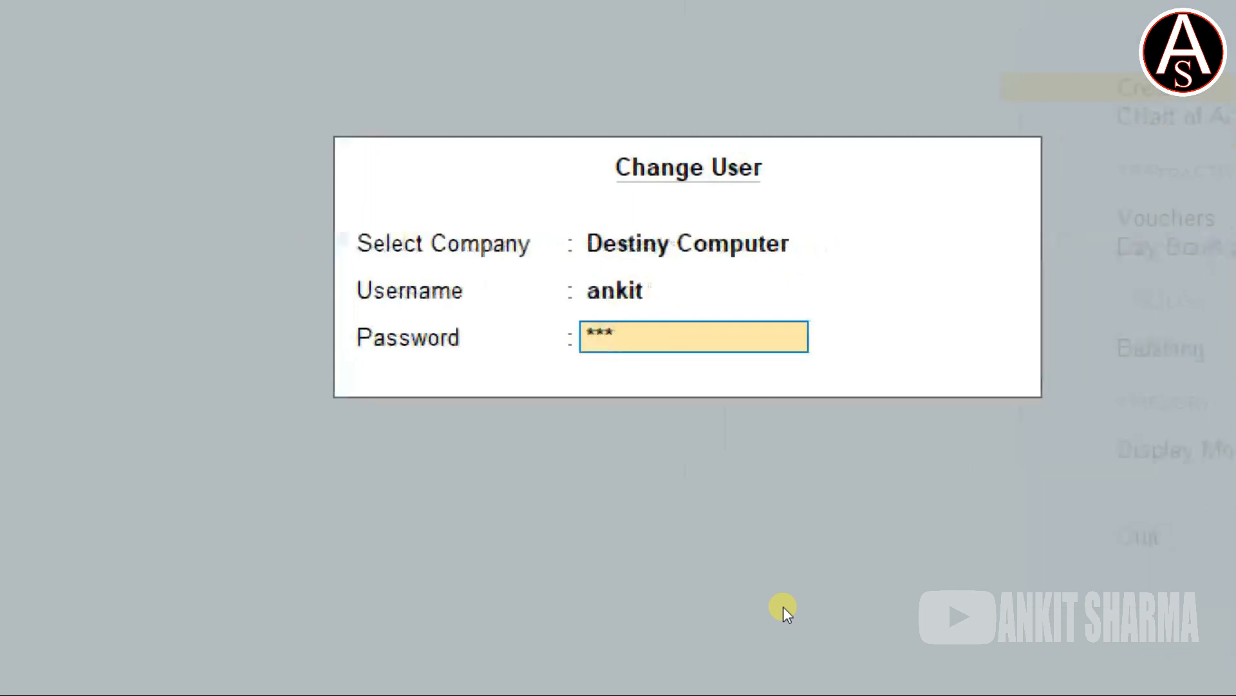
key("Return")
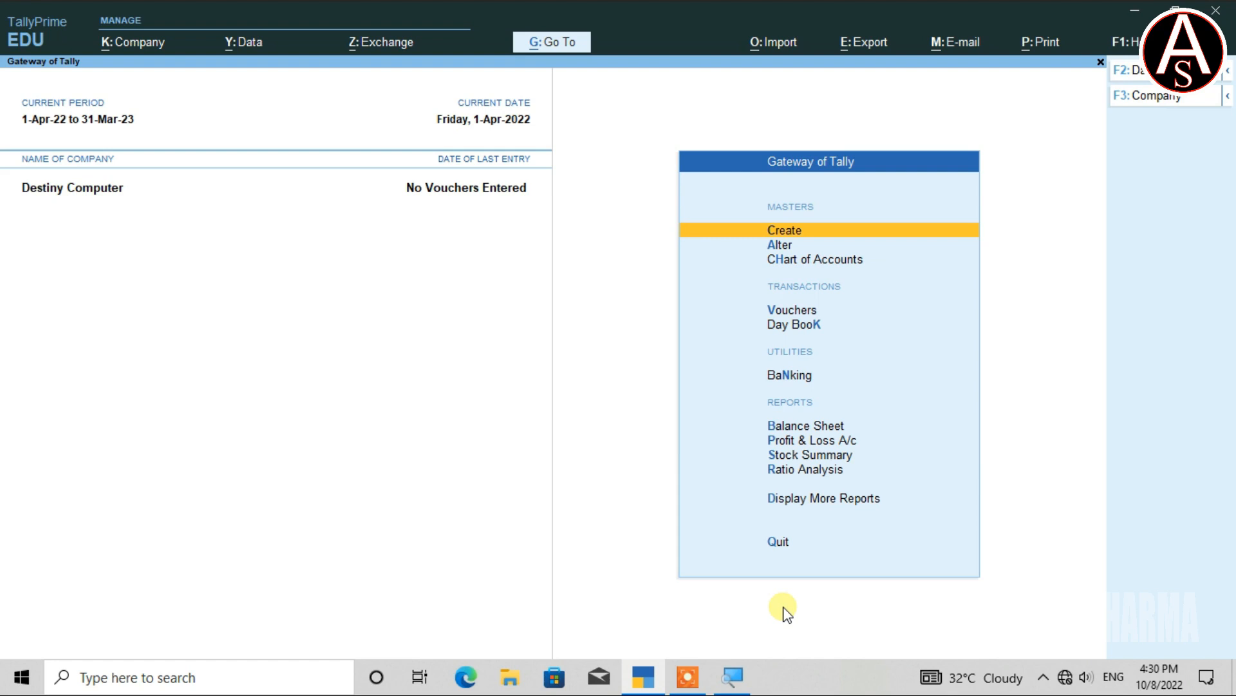
Open the Security And User Access settings and quit them without changes.
key("alt+k")
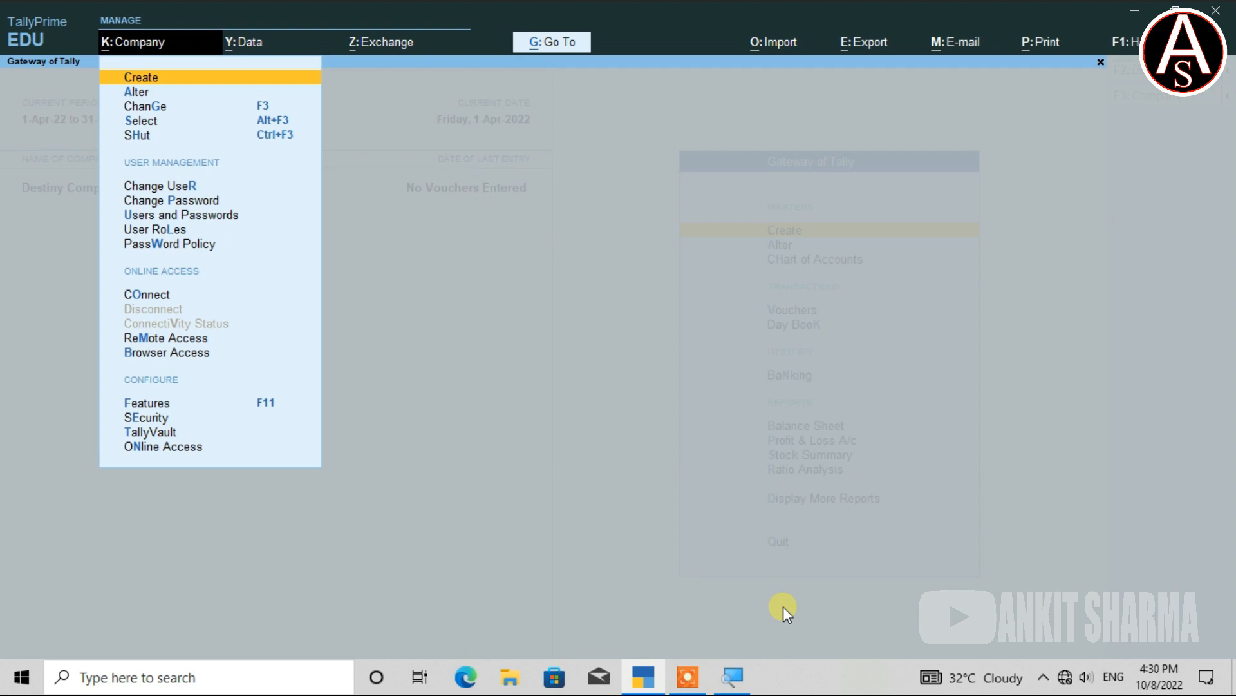
key("e")
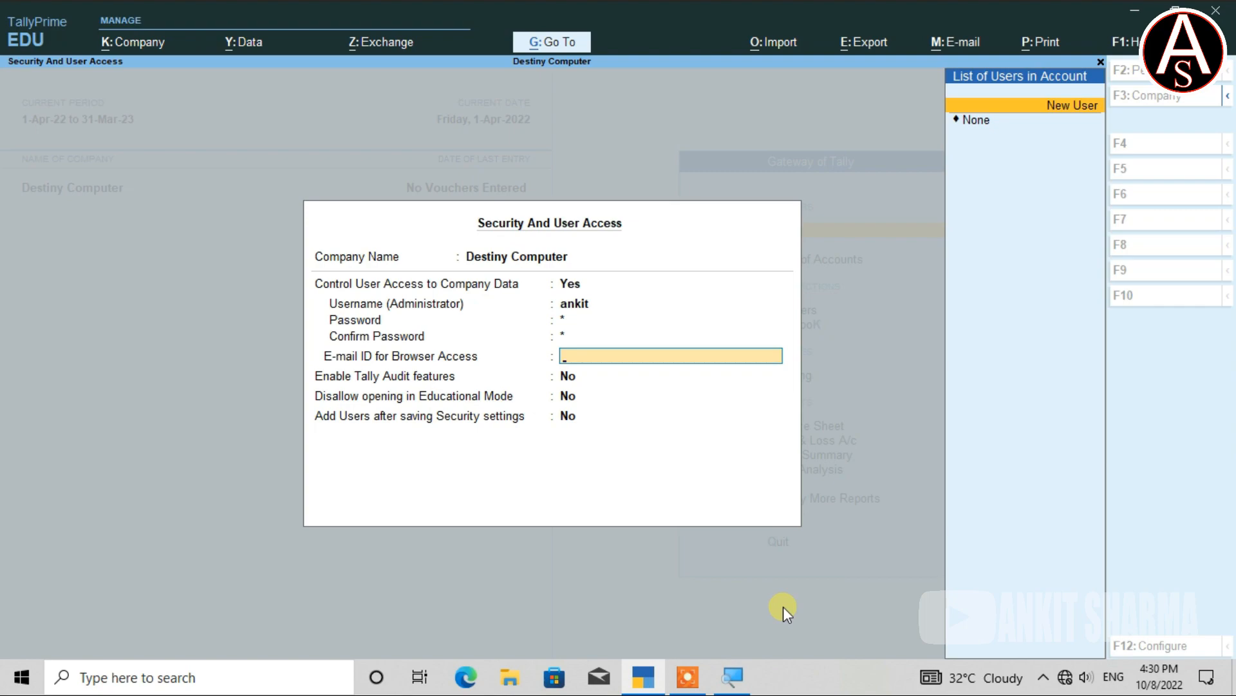
key("Escape")
key("y")
Open Users and Passwords to see the existing Data Entry user.
key("alt+k")
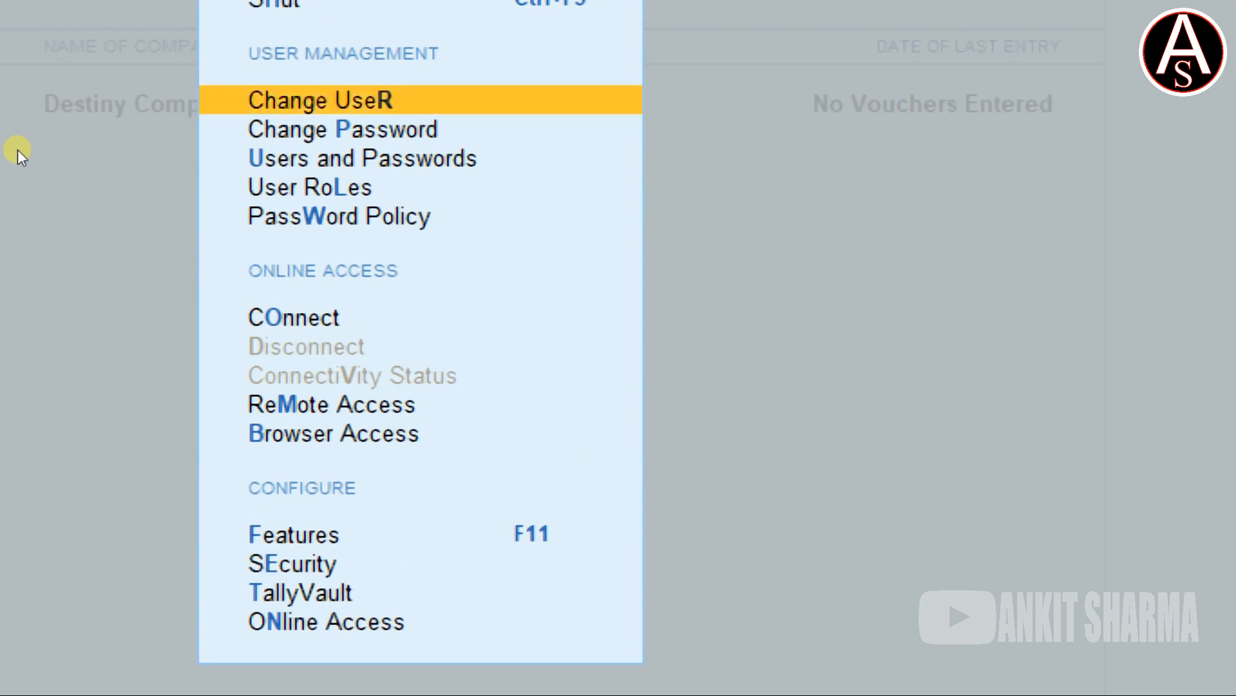
key("Down")
key("Down")
key("Down")
key("Up")
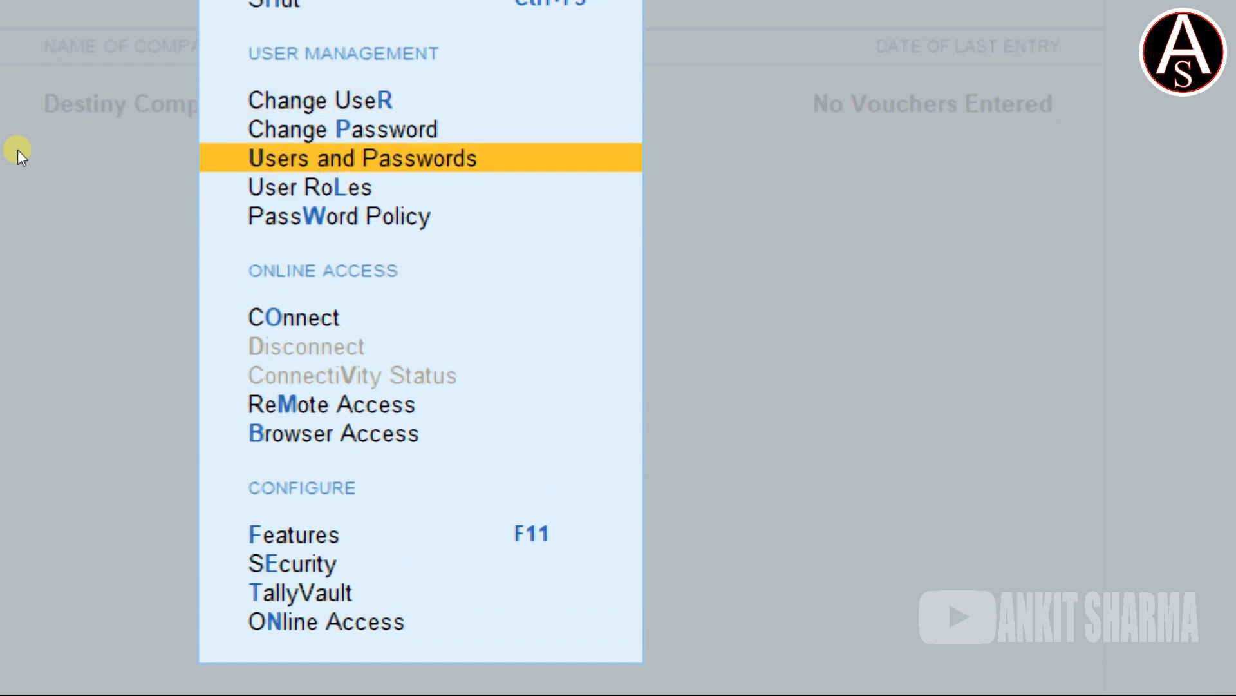
key("Return")
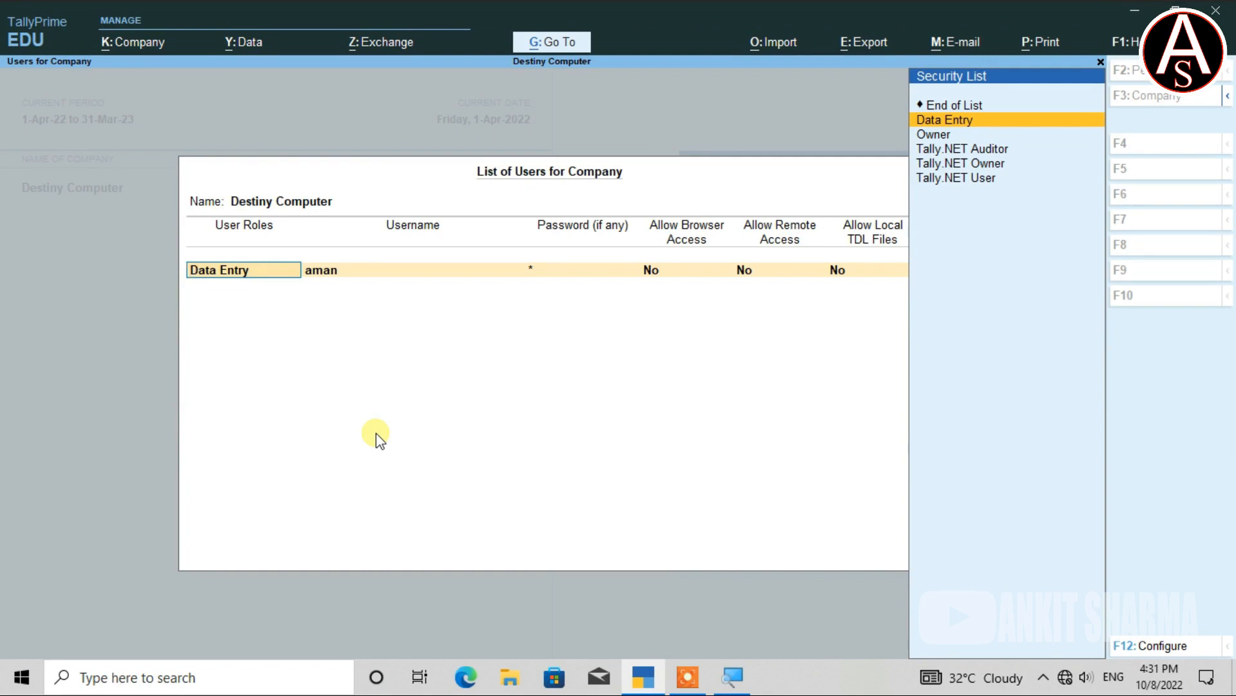
Quit the user list without saving, then reopen and close the Security settings form.
key("BackSpace")
key("Escape")
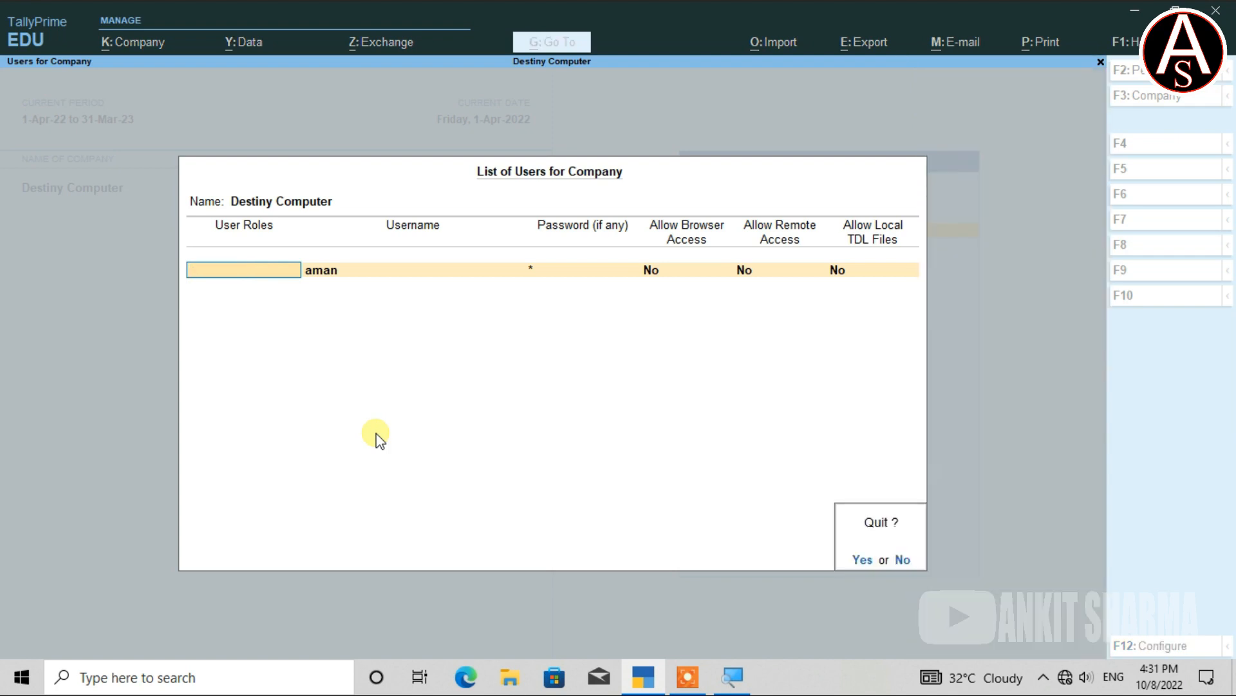
key("y")
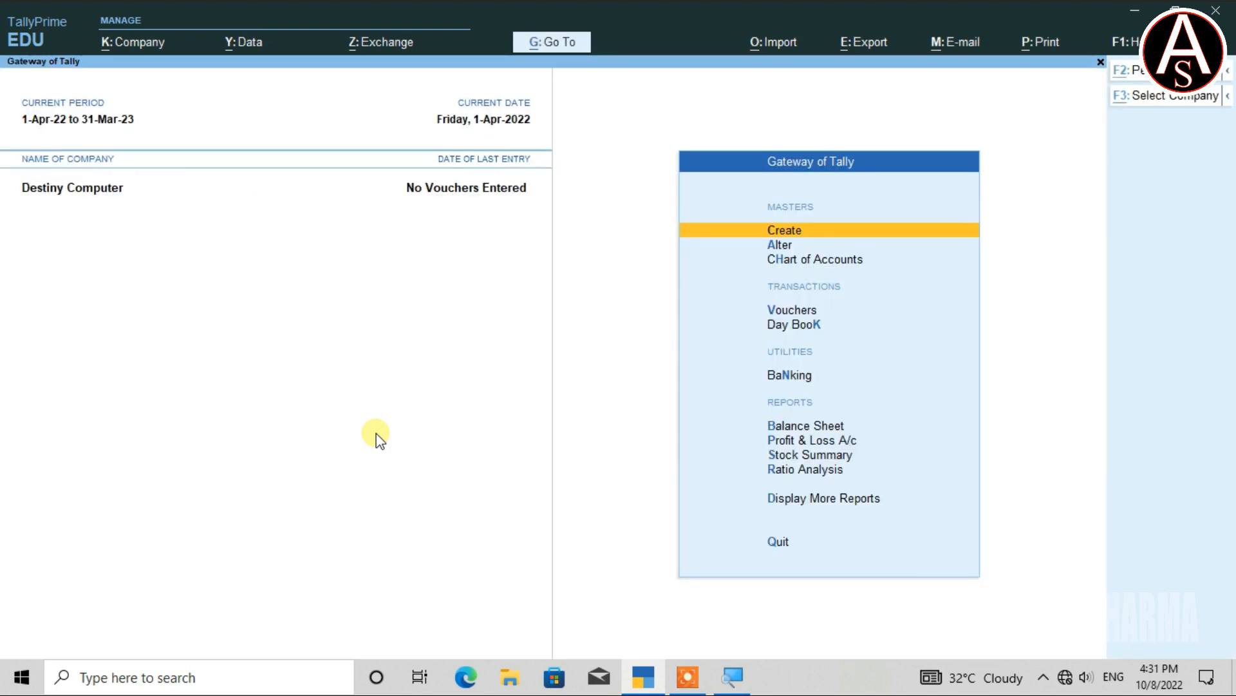
key("alt+k")
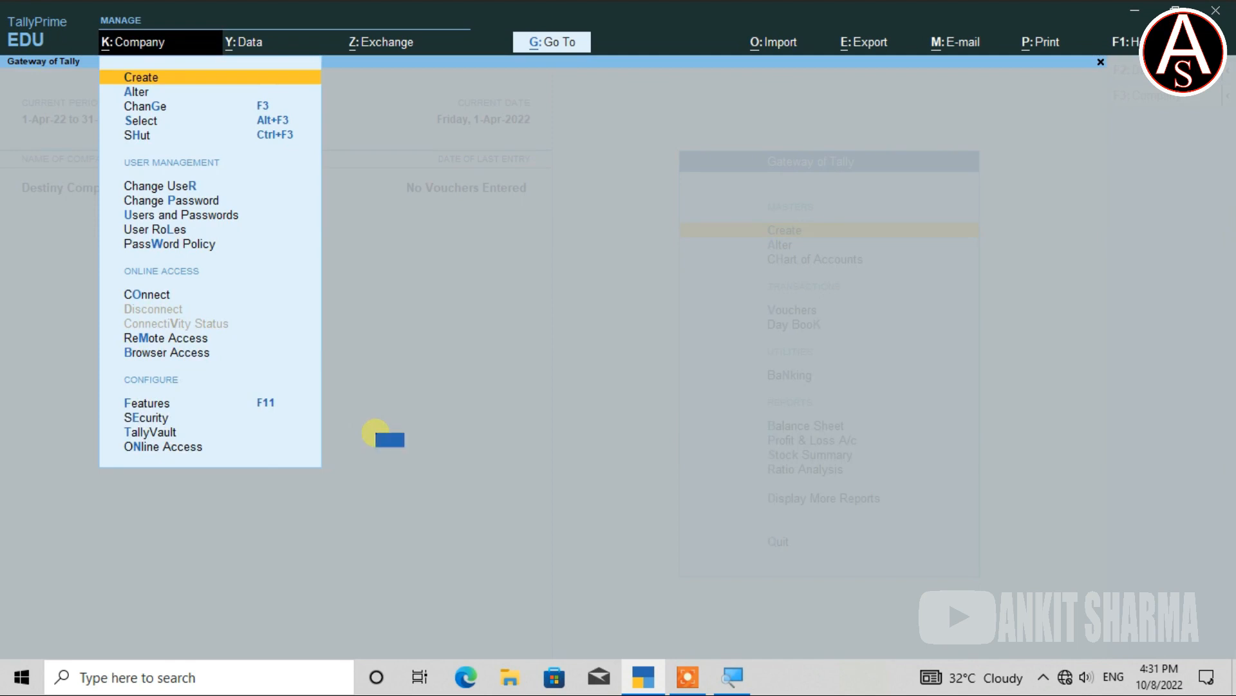
key("e")
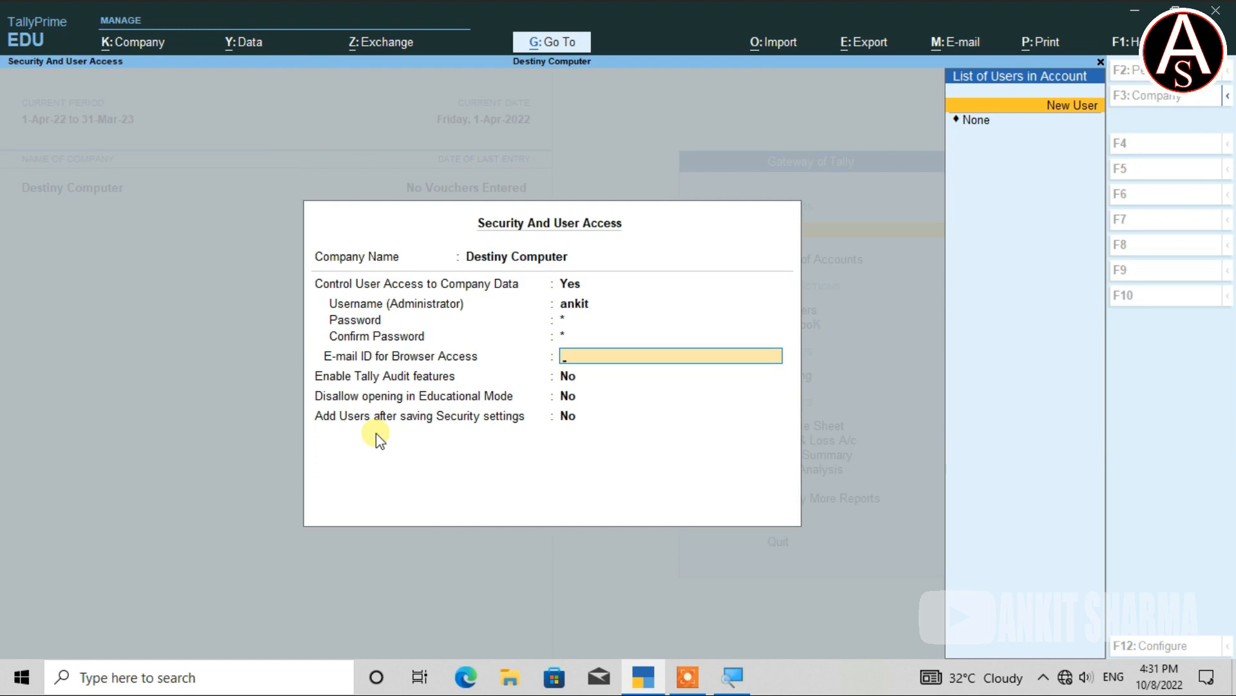
key("Escape")
Confirm closing Security settings, decline quitting Tally, and bring up the Company options.
key("y")
key("Escape")
key("n")
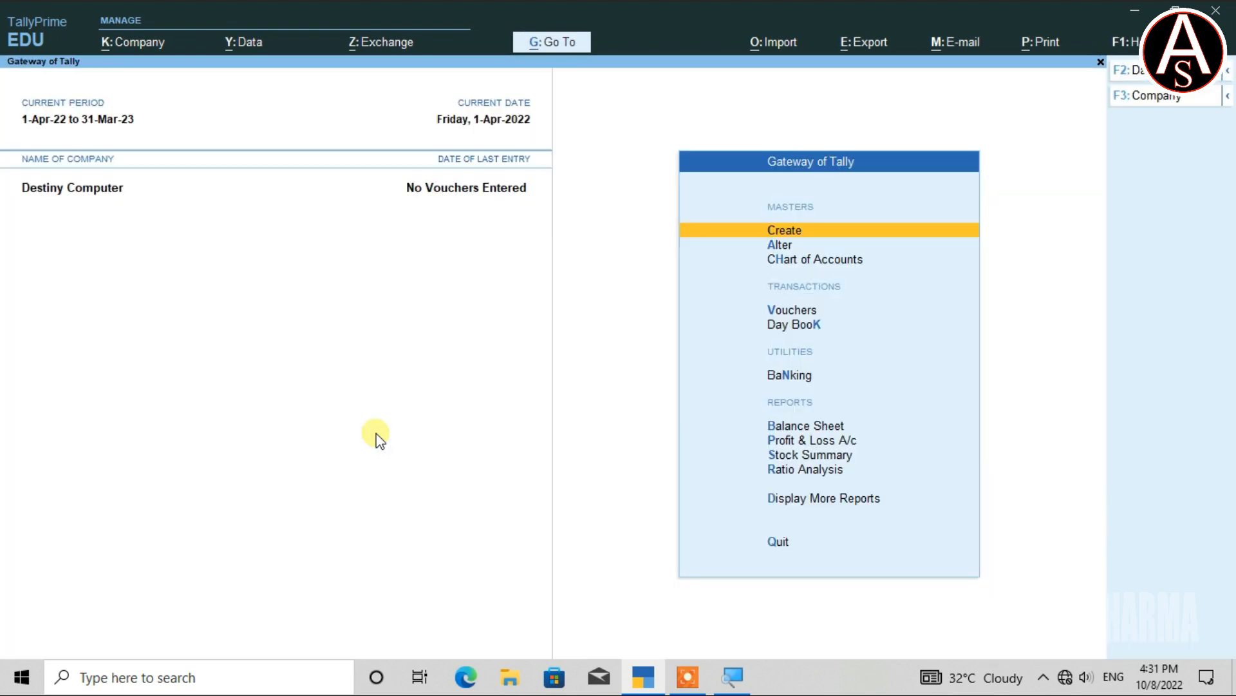
key("alt+k")
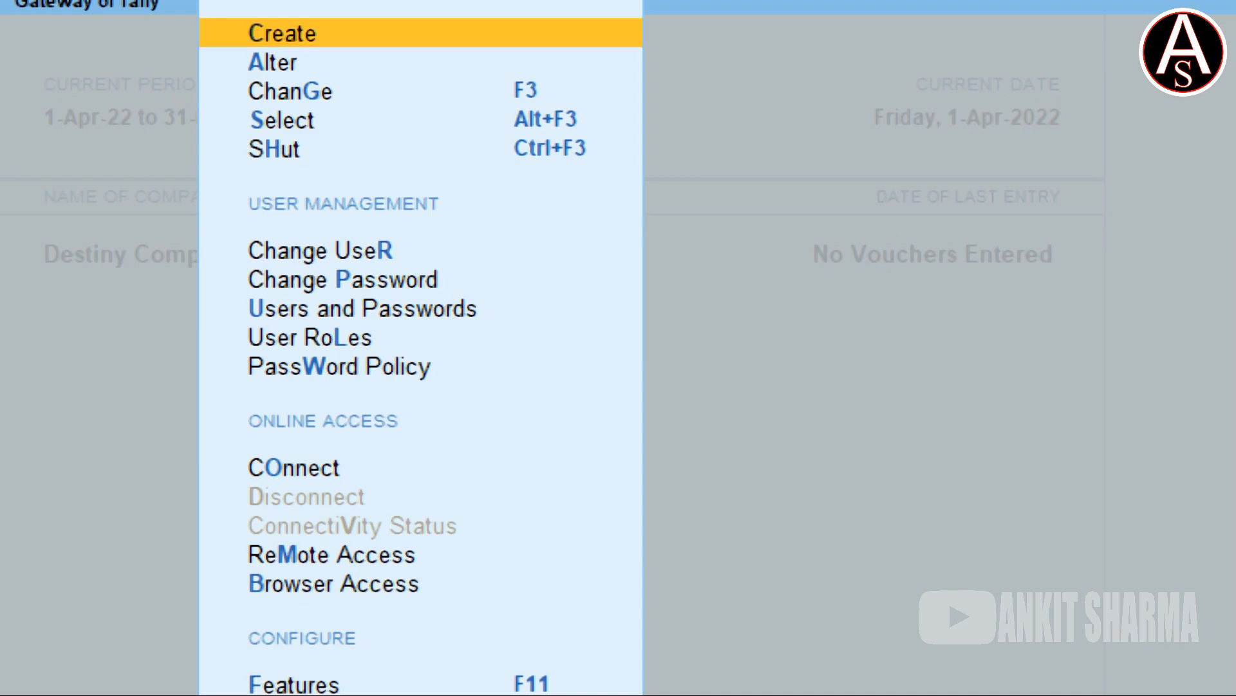
Reassign the Data Entry role to the existing user and set its new password.
key("u")
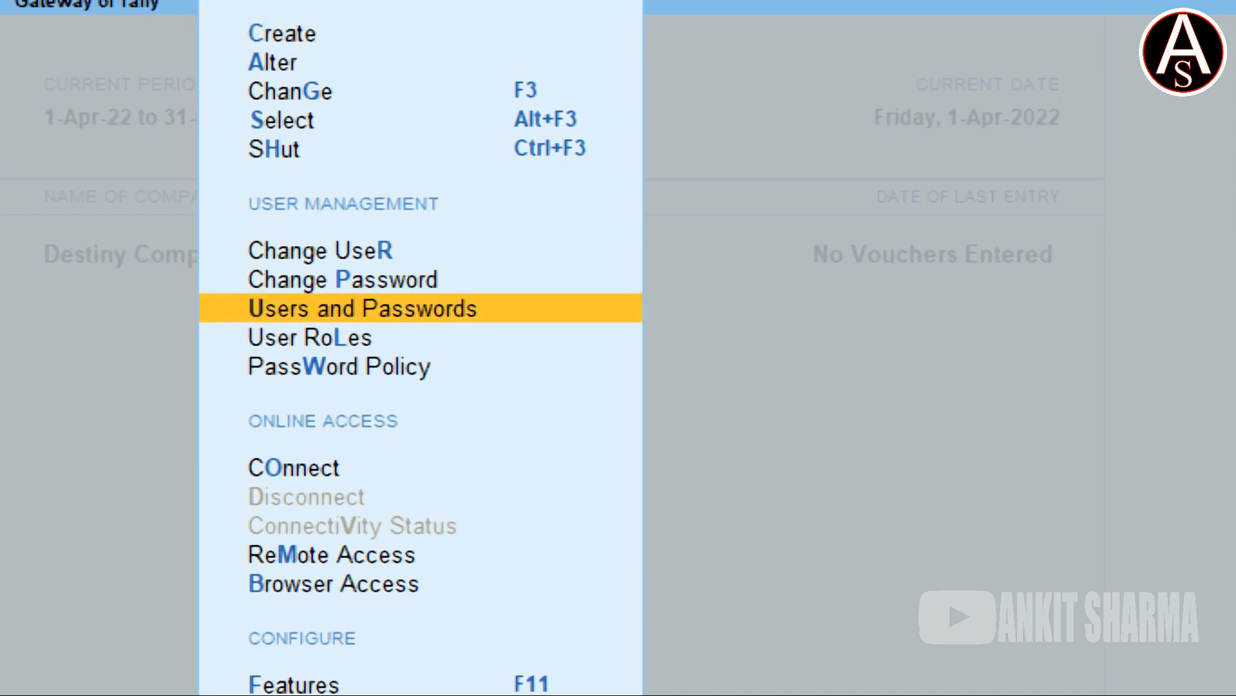
key("Return")
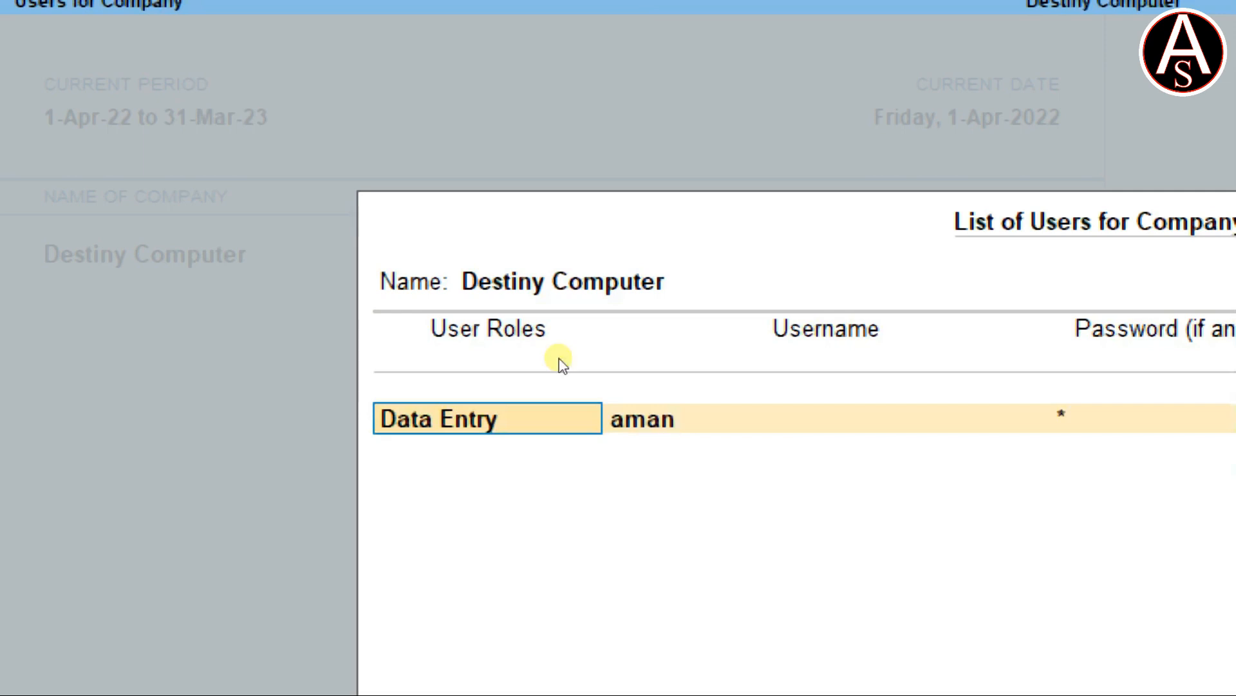
key("BackSpace")
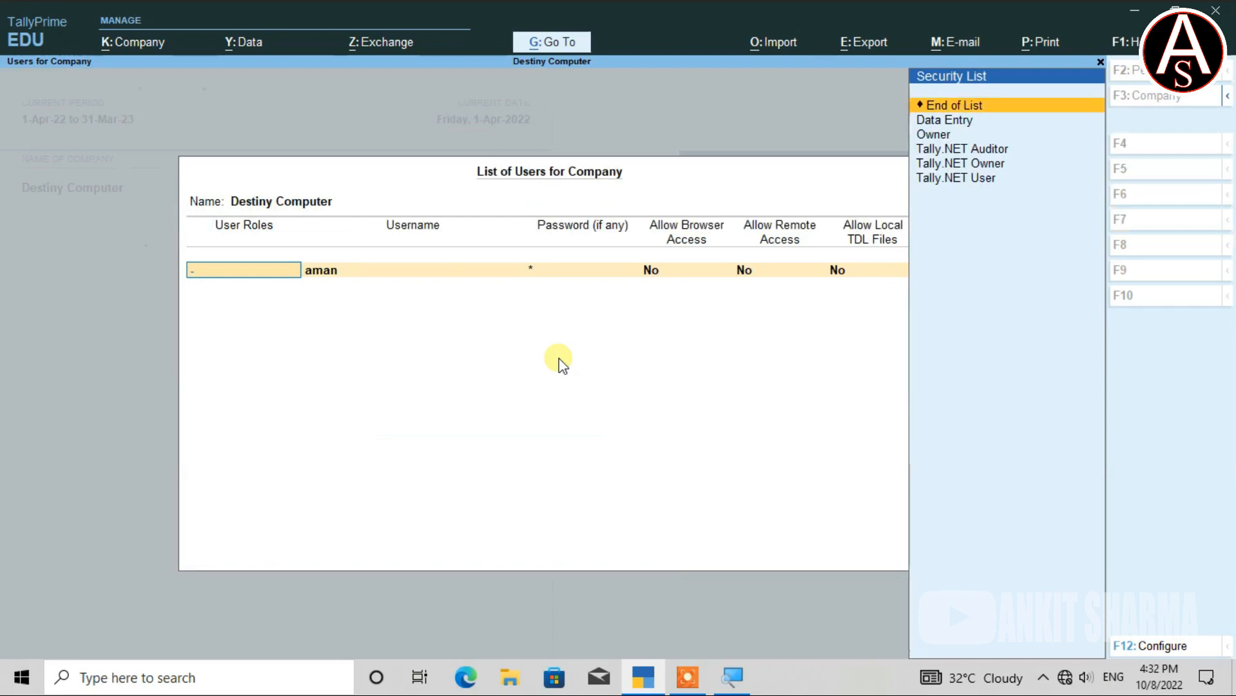
key("Down")
key("Return")
key("Return")
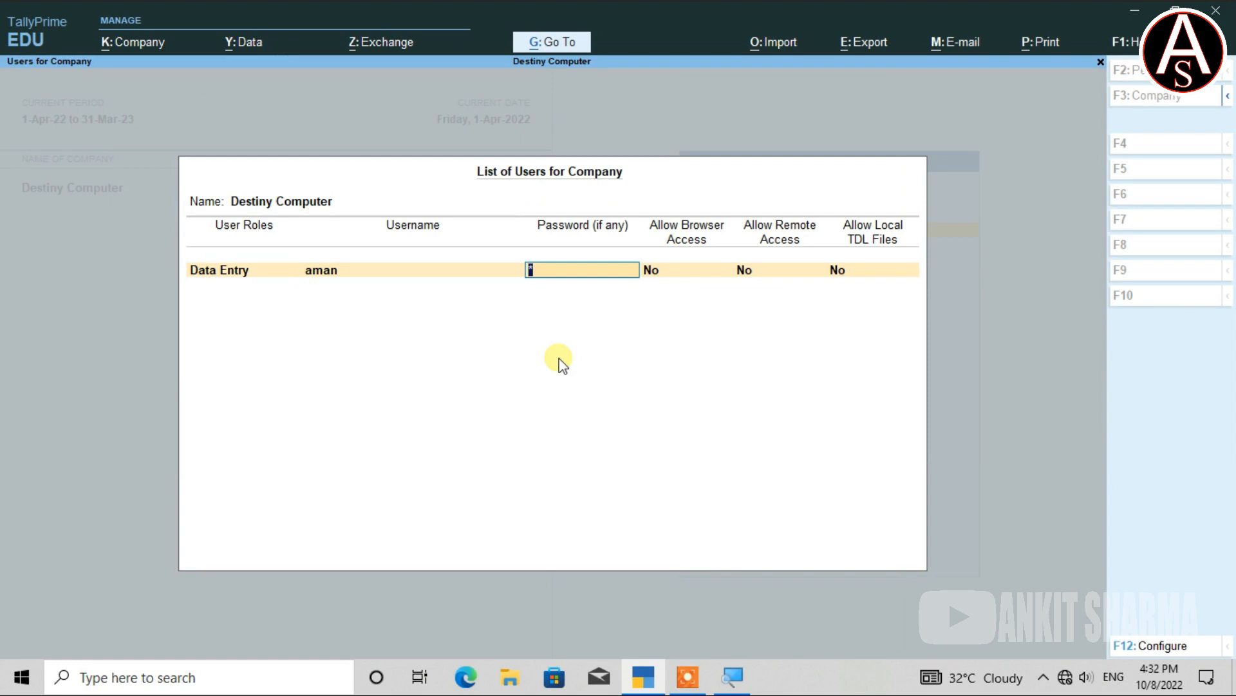
type("*")
key("Return")
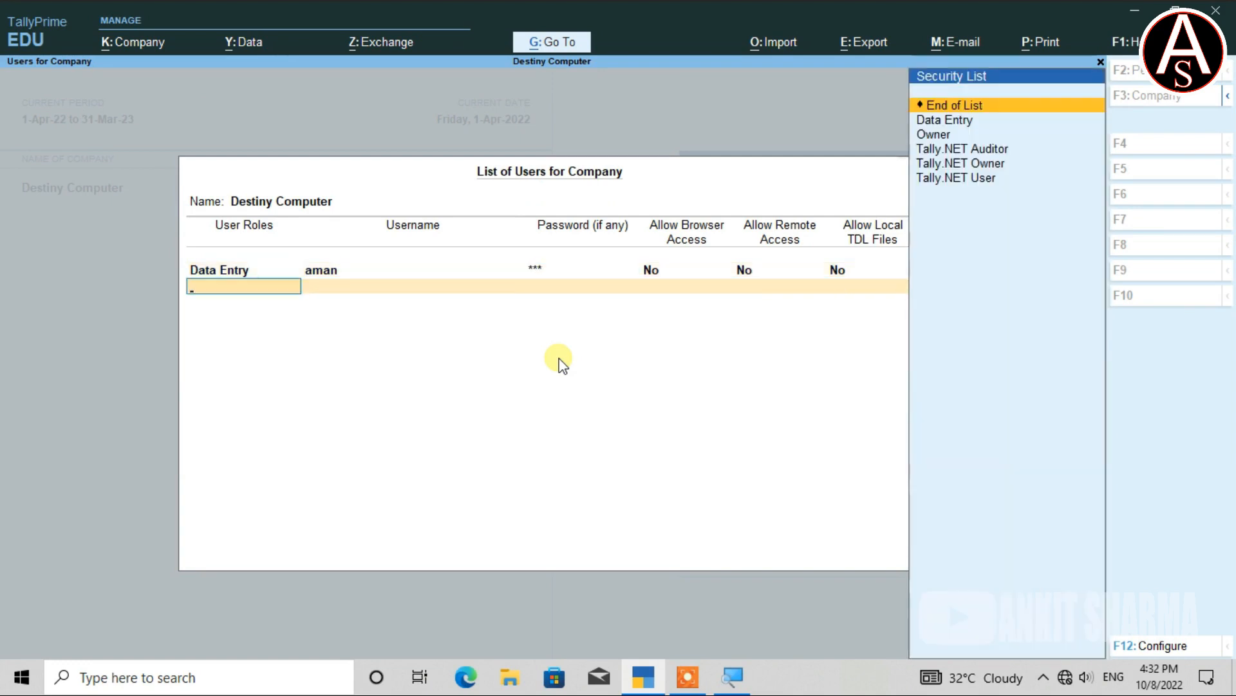
Add a second Data Entry user with a username and password, and save the list.
key("Down")
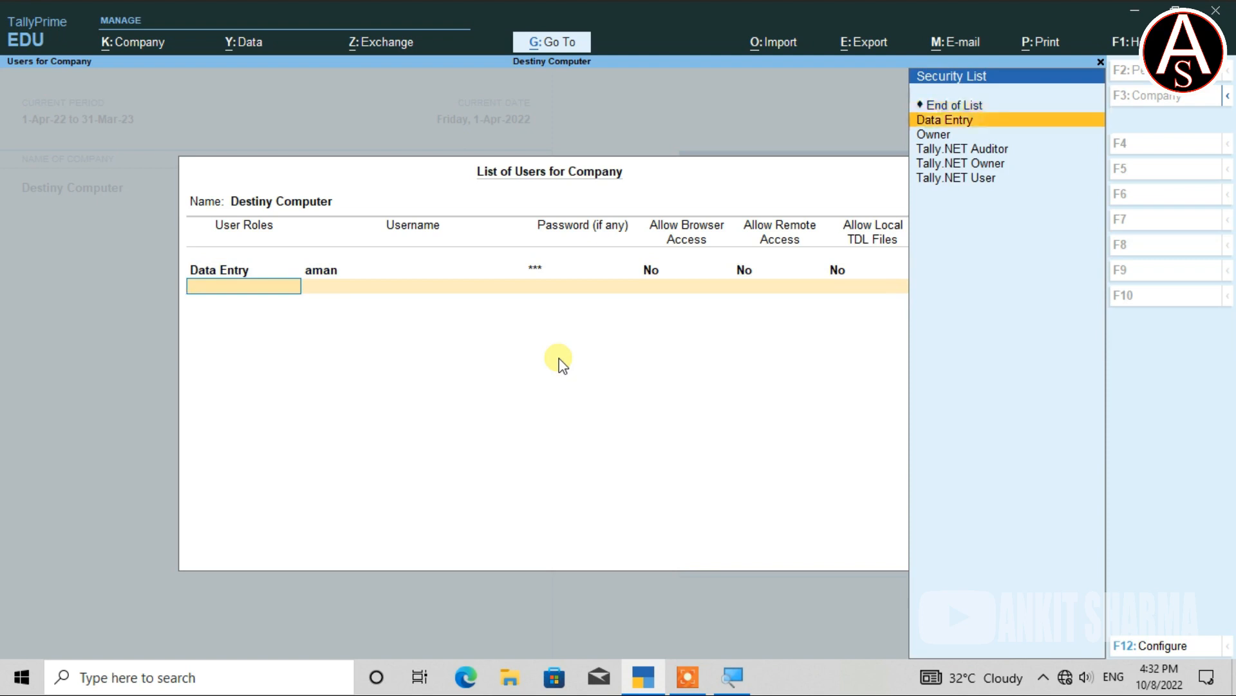
key("Return")
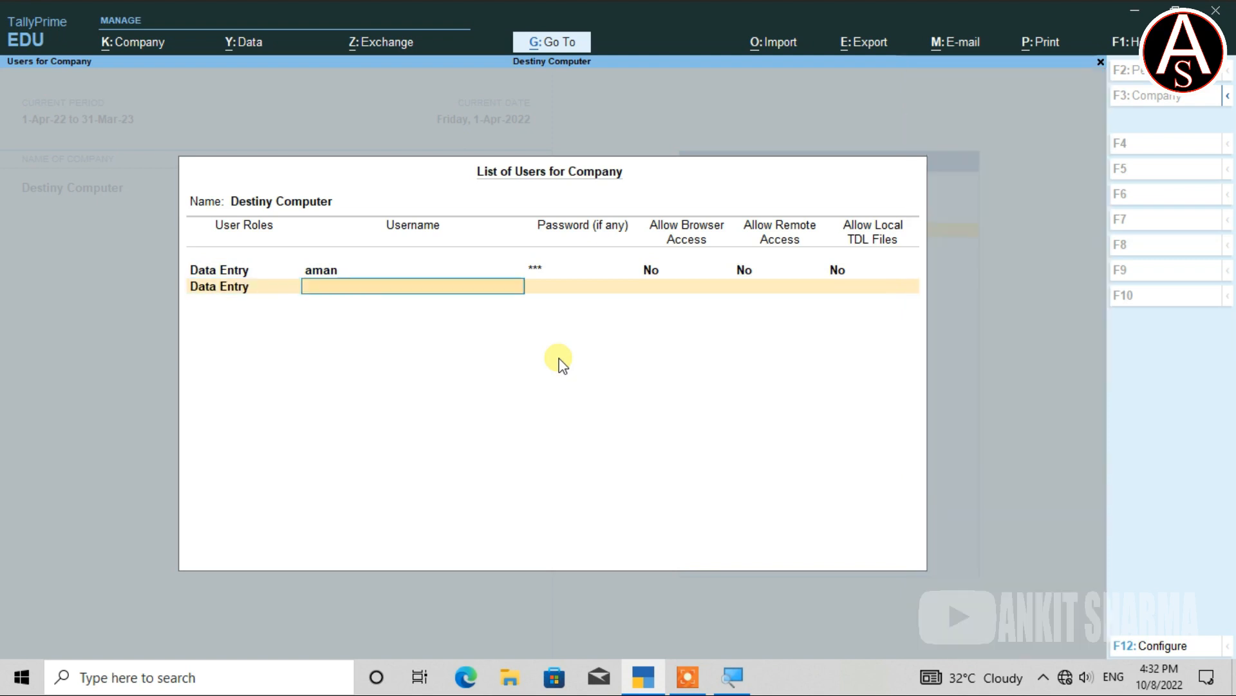
type("manish")
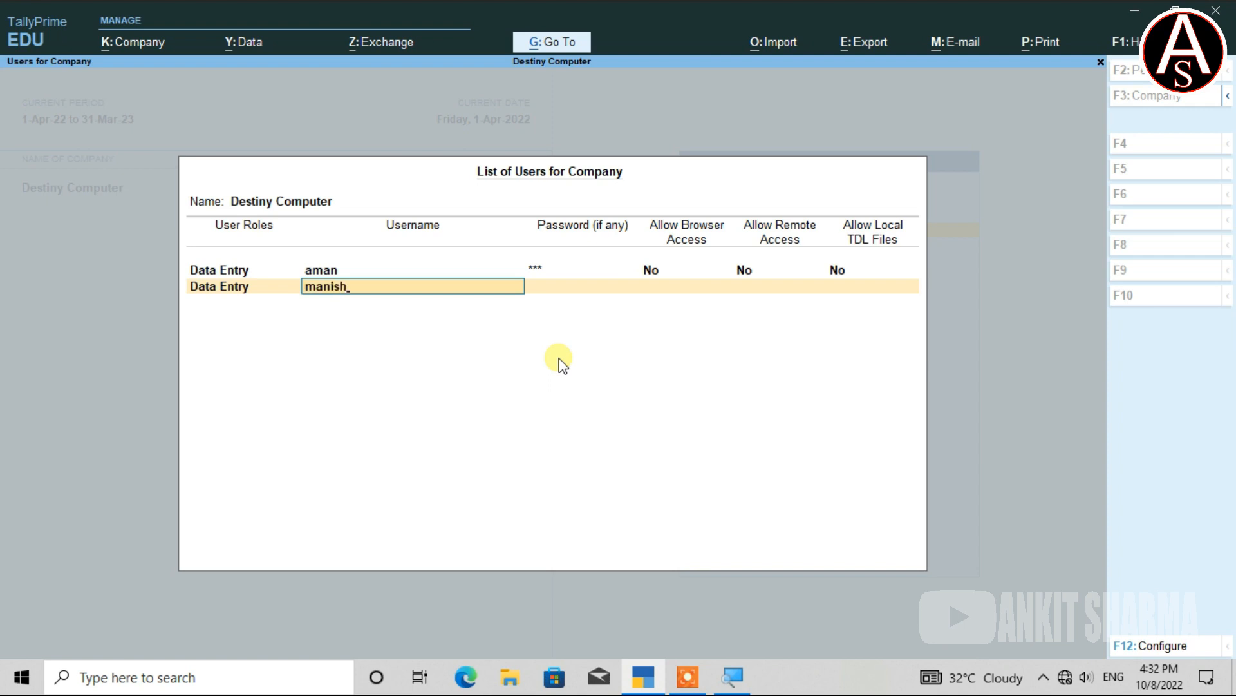
key("Return")
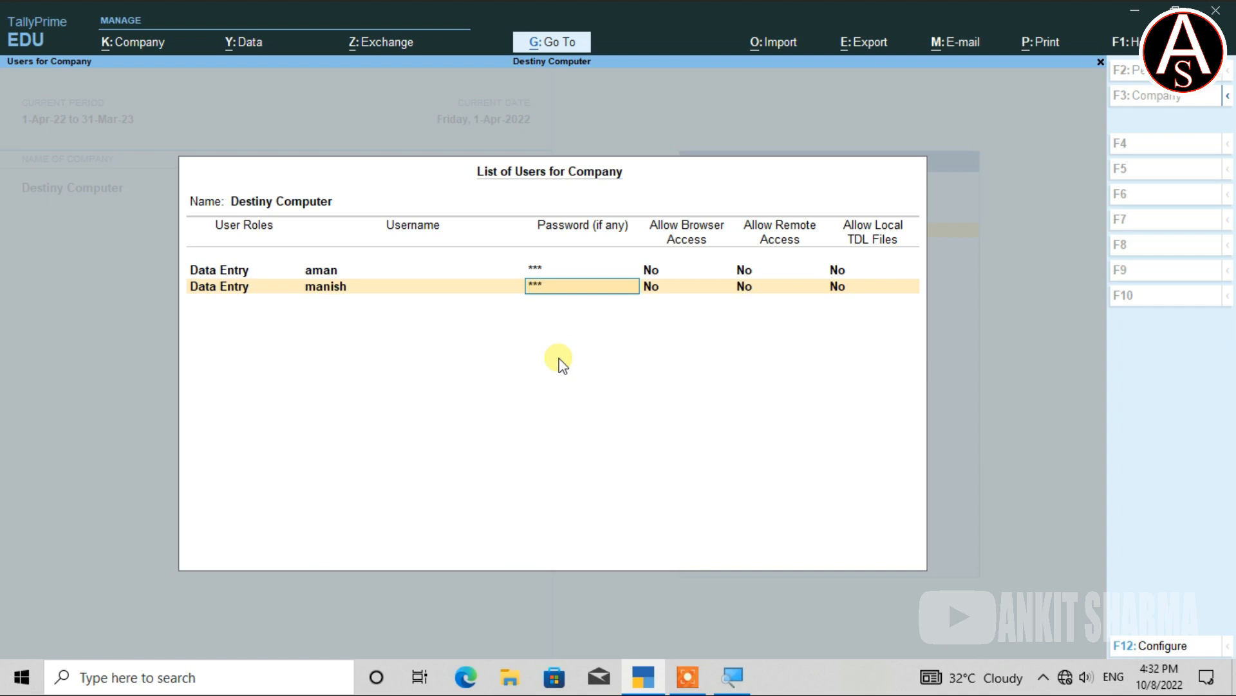
key("ctrl")
key("ctrl+a")
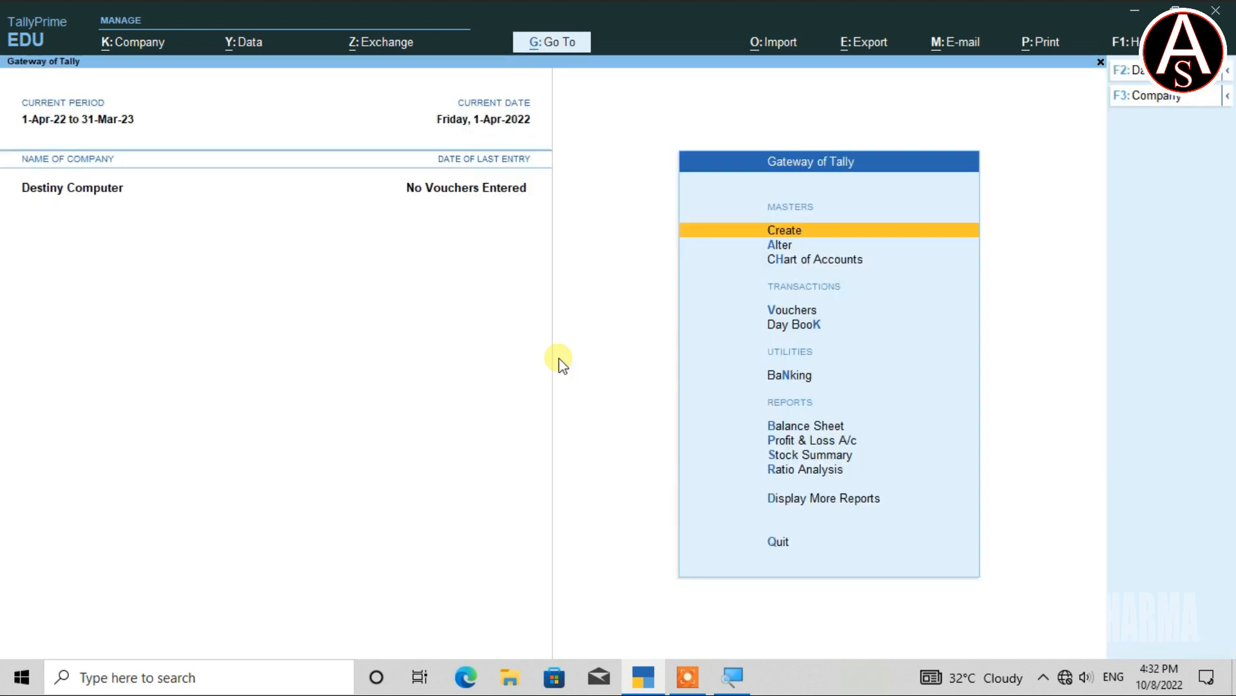
key("alt")
Change User to the Data Entry account and check its limited Company options.
key("alt+k")
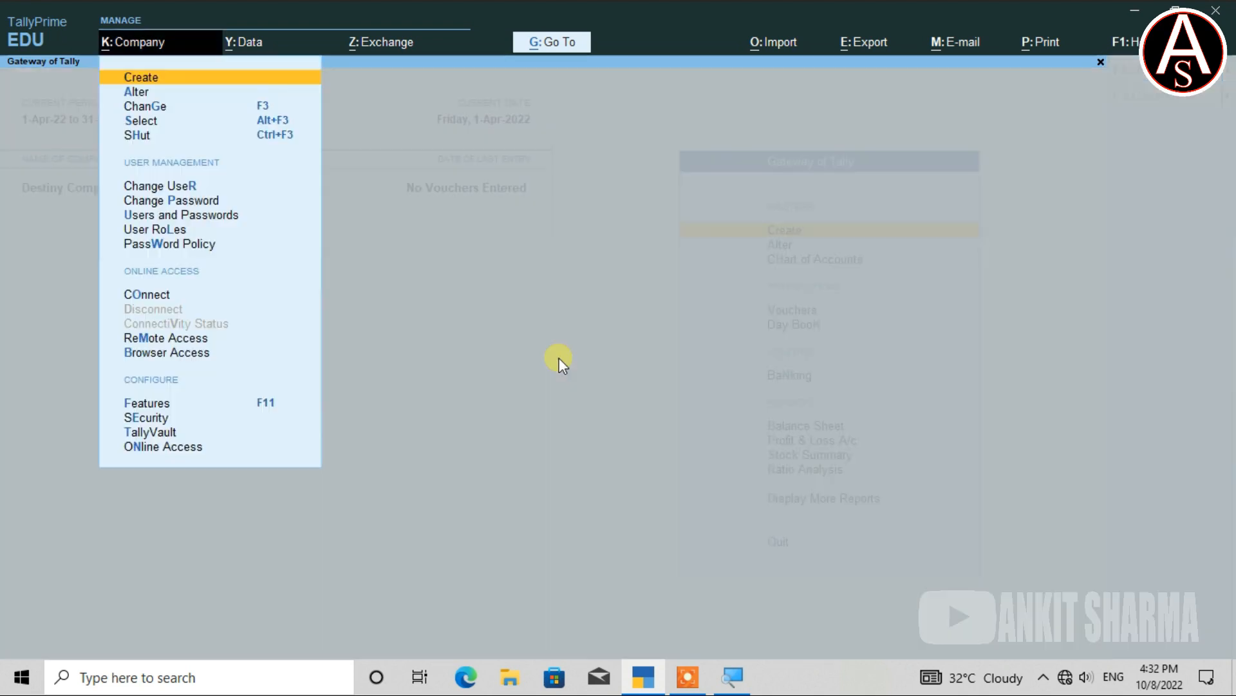
key("r")
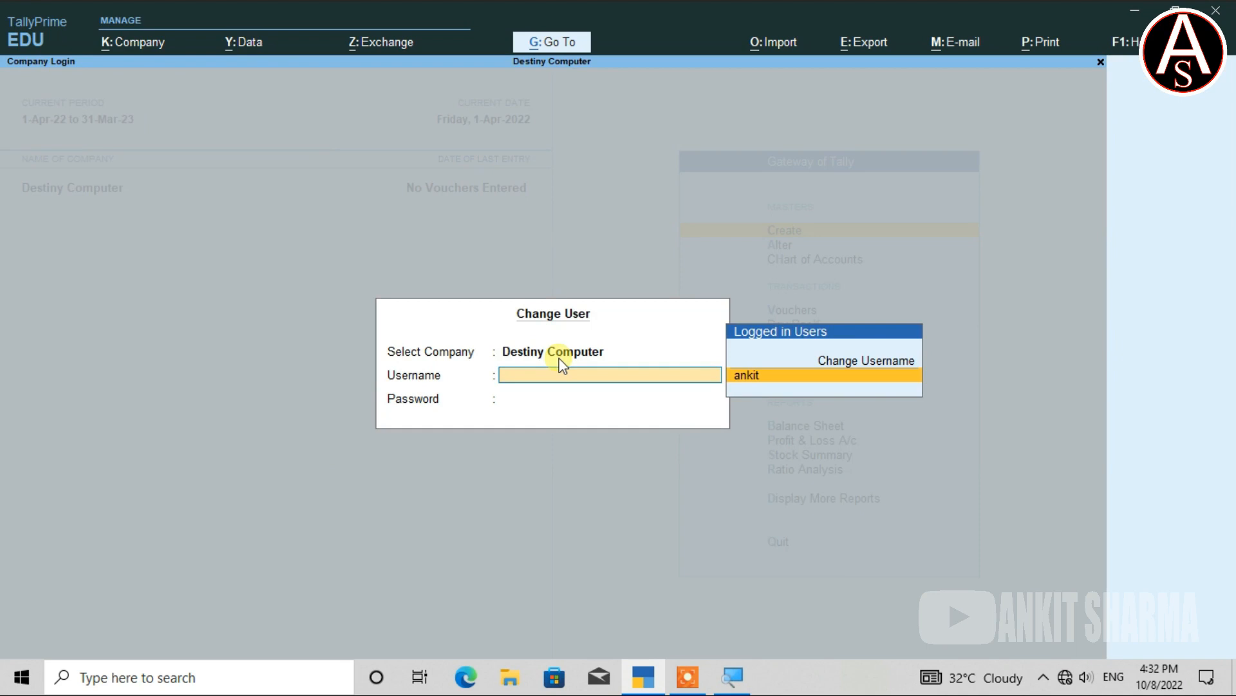
type("aman")
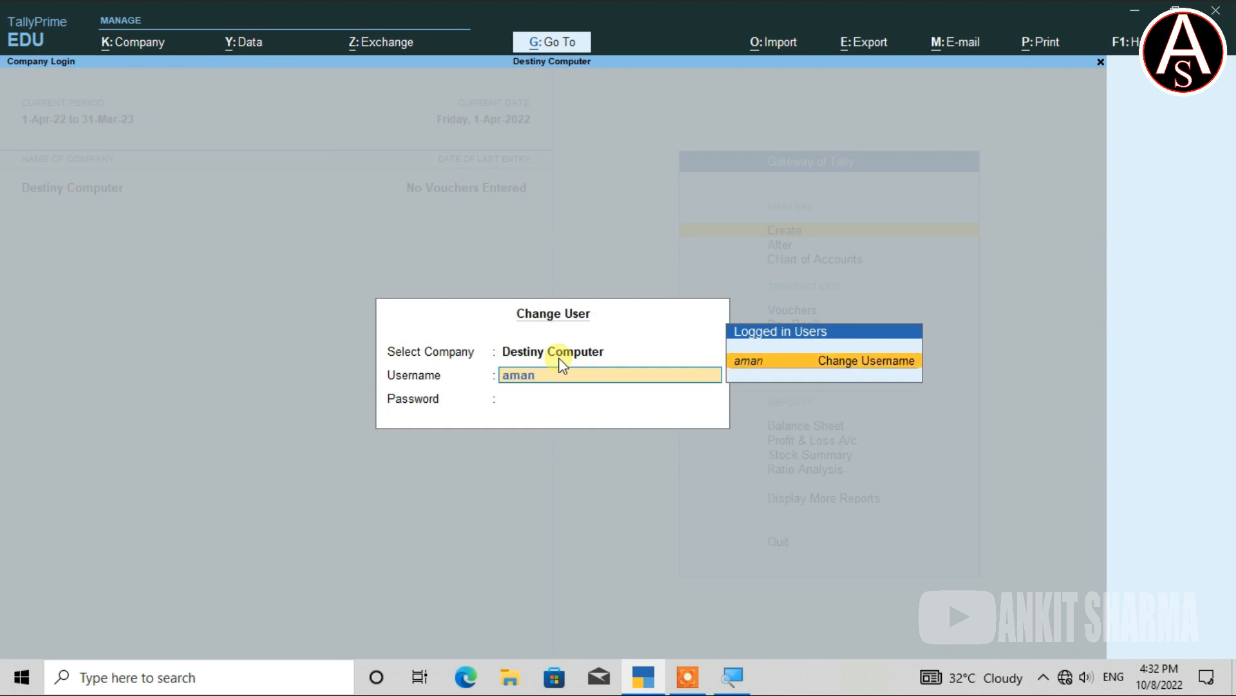
key("Return")
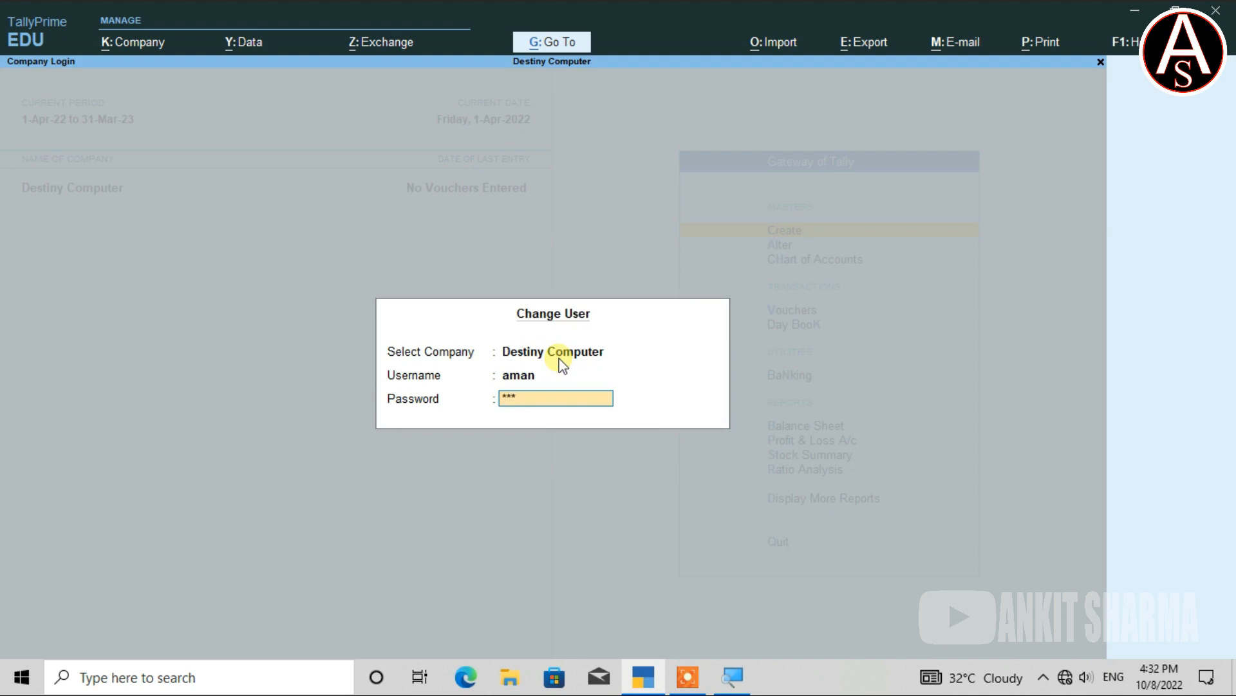
key("Return")
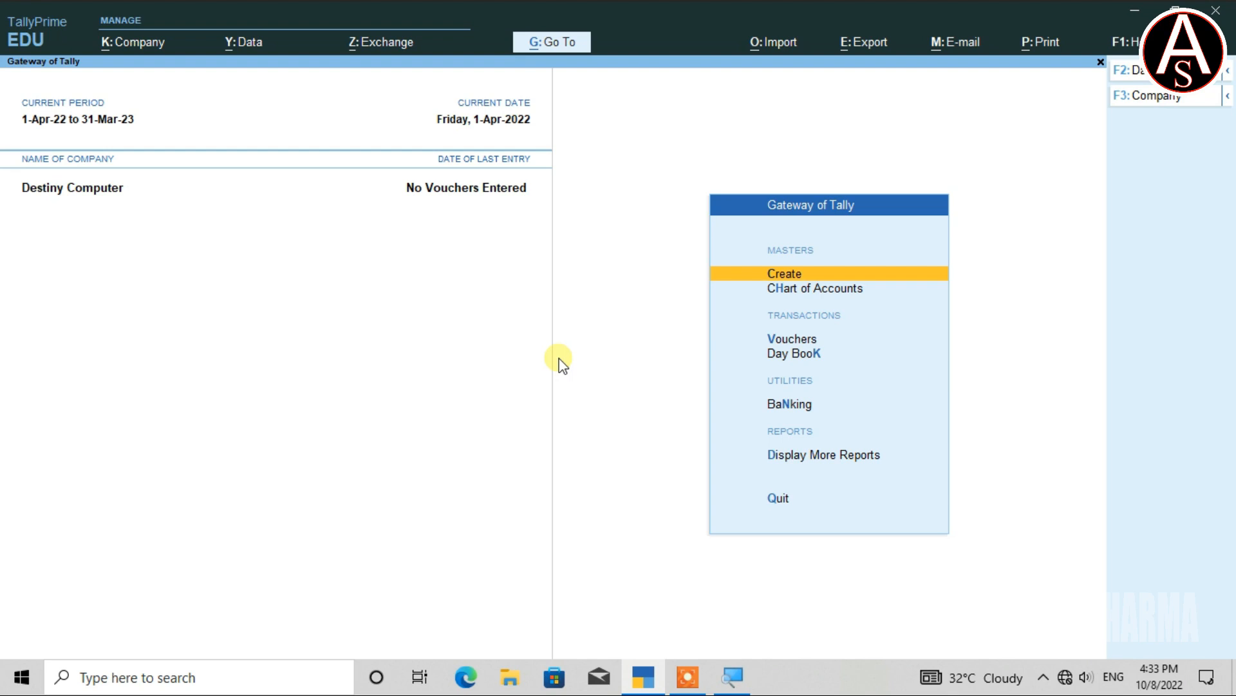
key("alt")
key("alt+k")
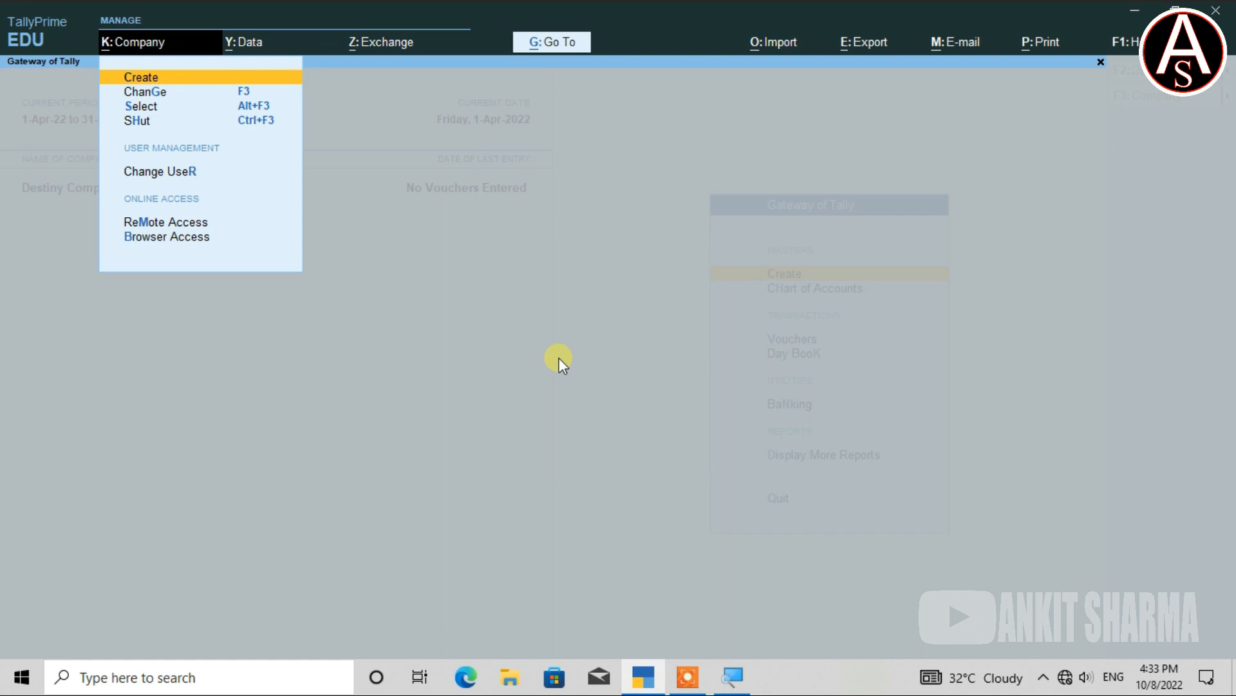
Change User to the administrator, correcting the mistyped username and entering the admin password.
key("Down")
key("Down")
key("Down")
key("Down")
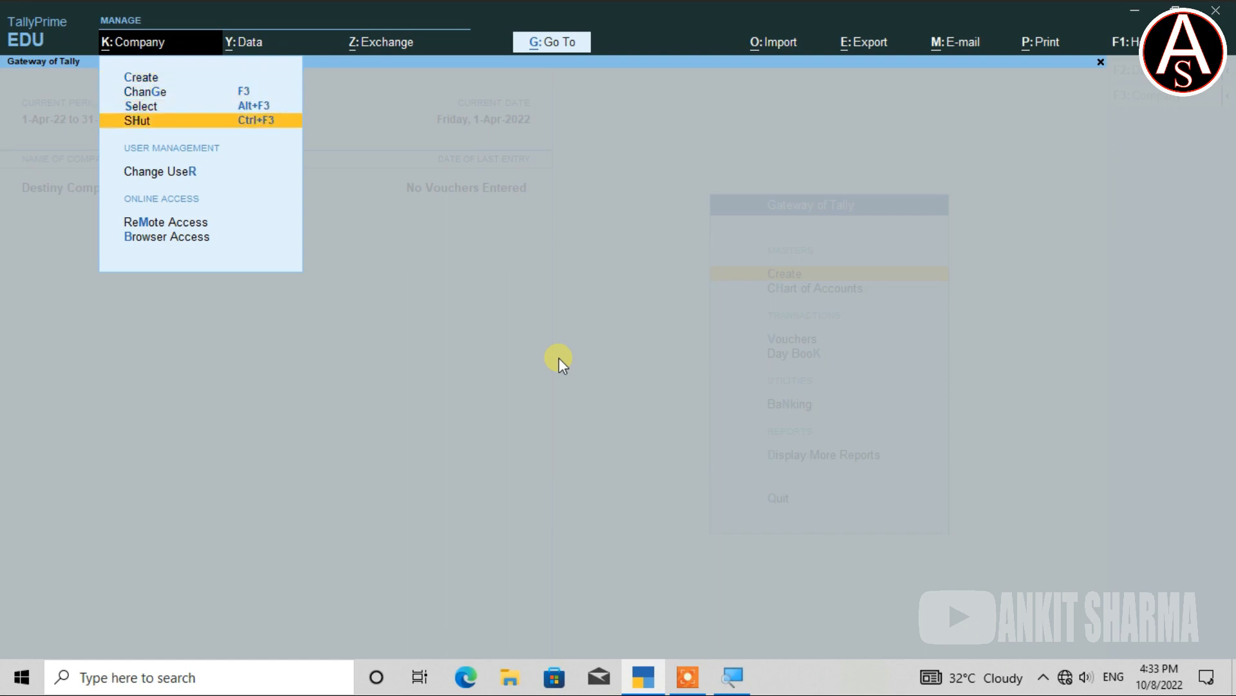
key("Return")
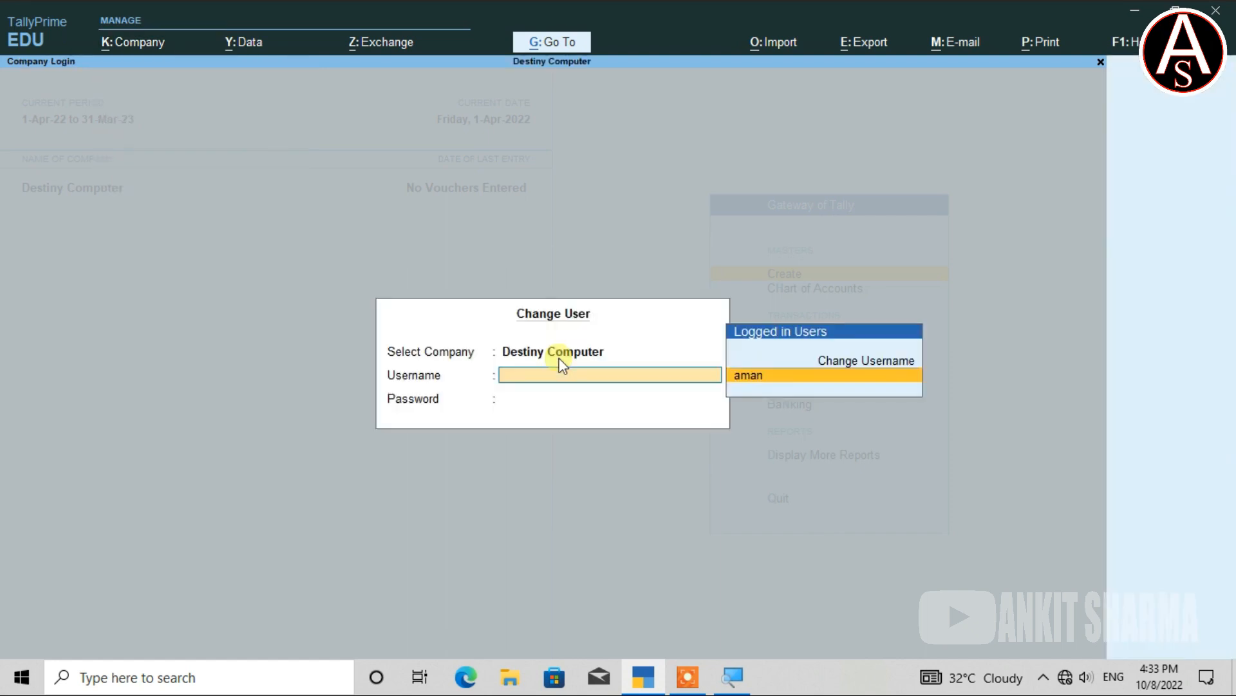
type("ani")
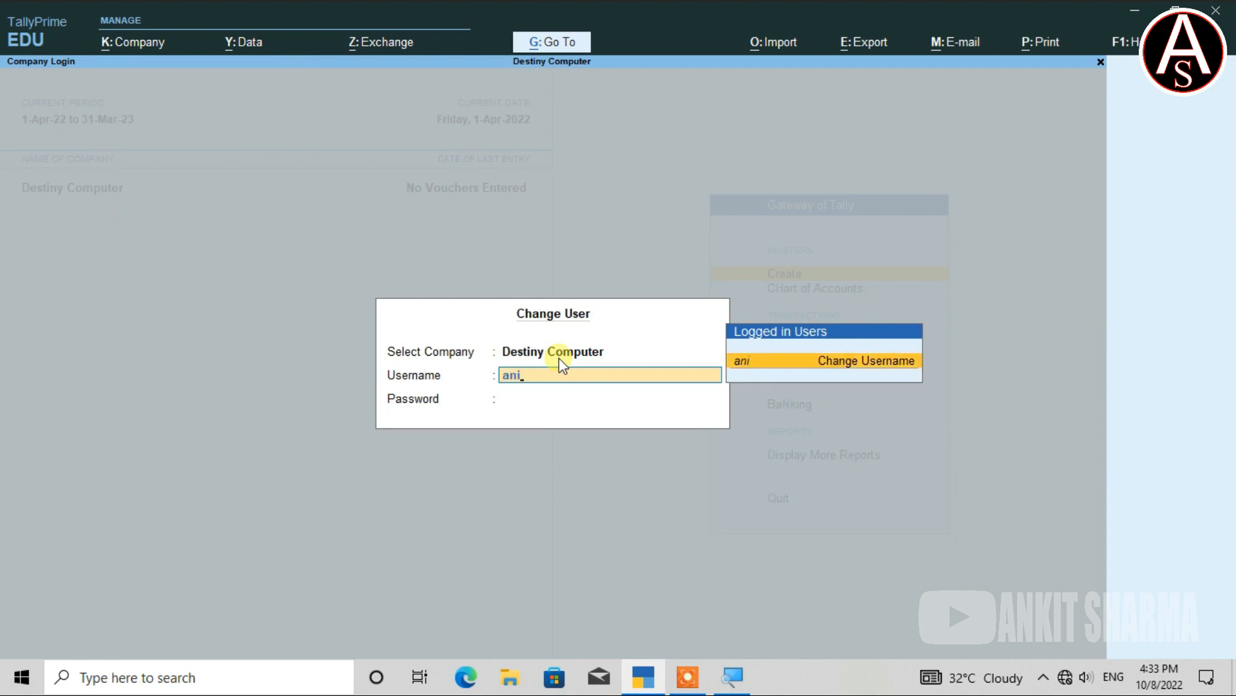
type("ke")
key("BackSpace")
key("BackSpace")
key("BackSpace")
type("kit")
key("Return")
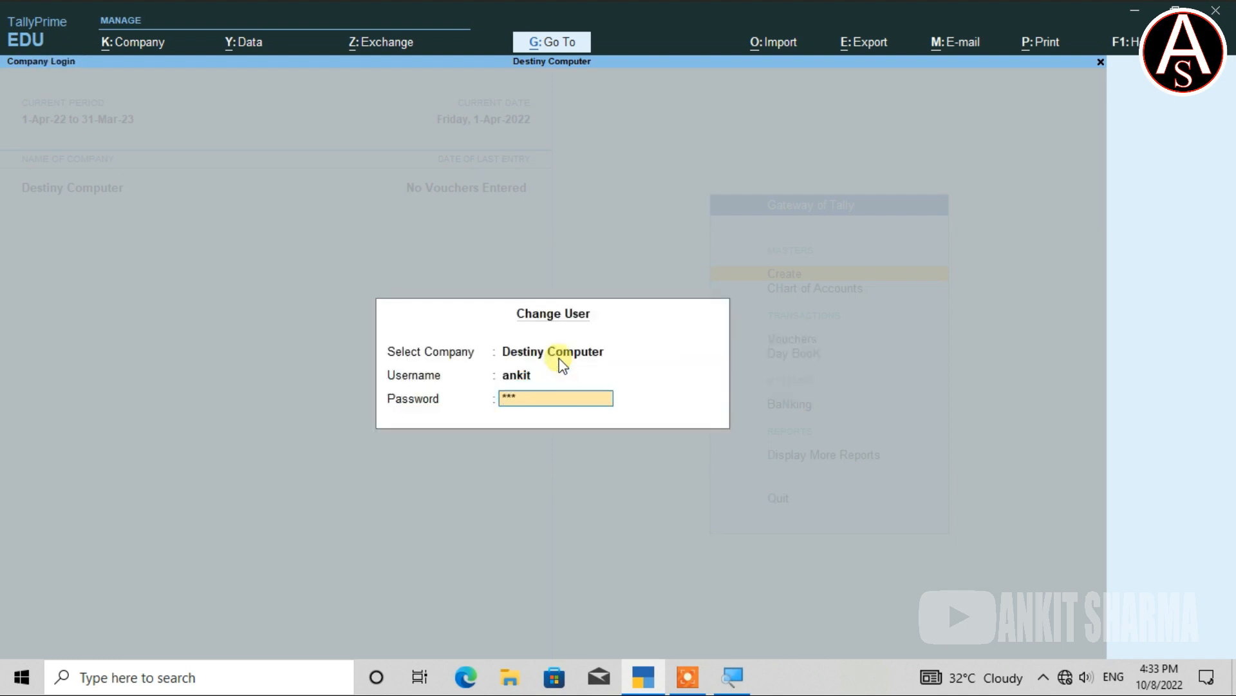
key("Return")
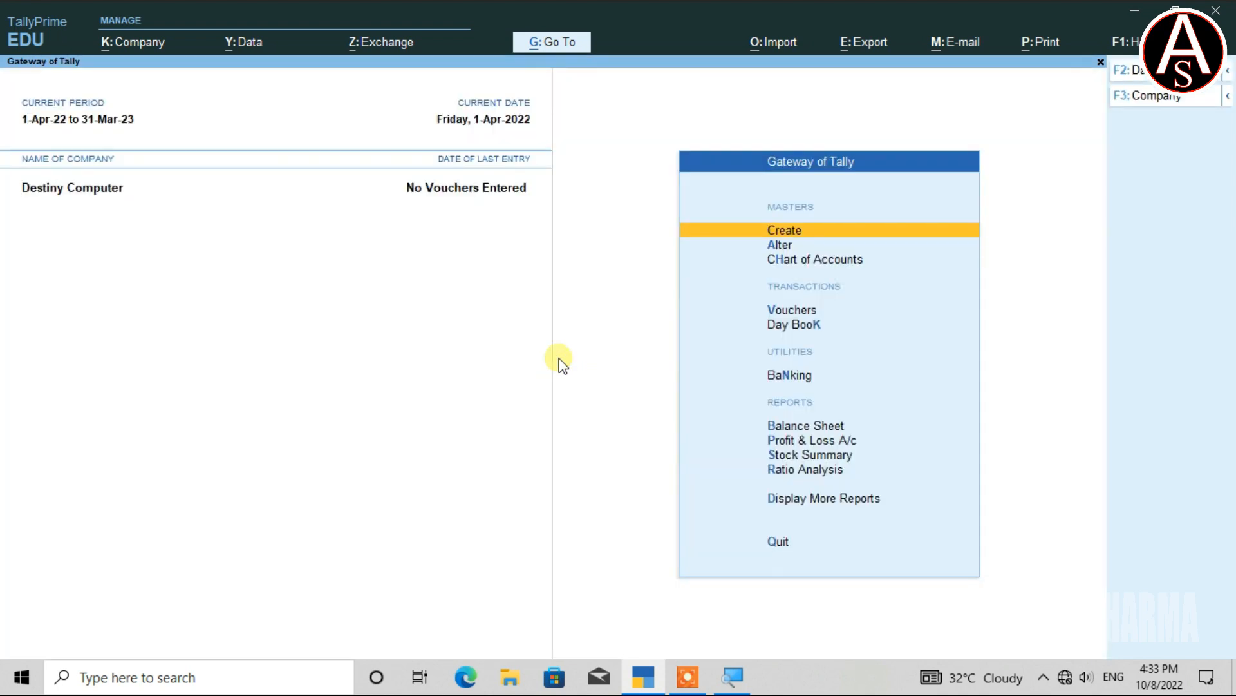
key("alt+k")
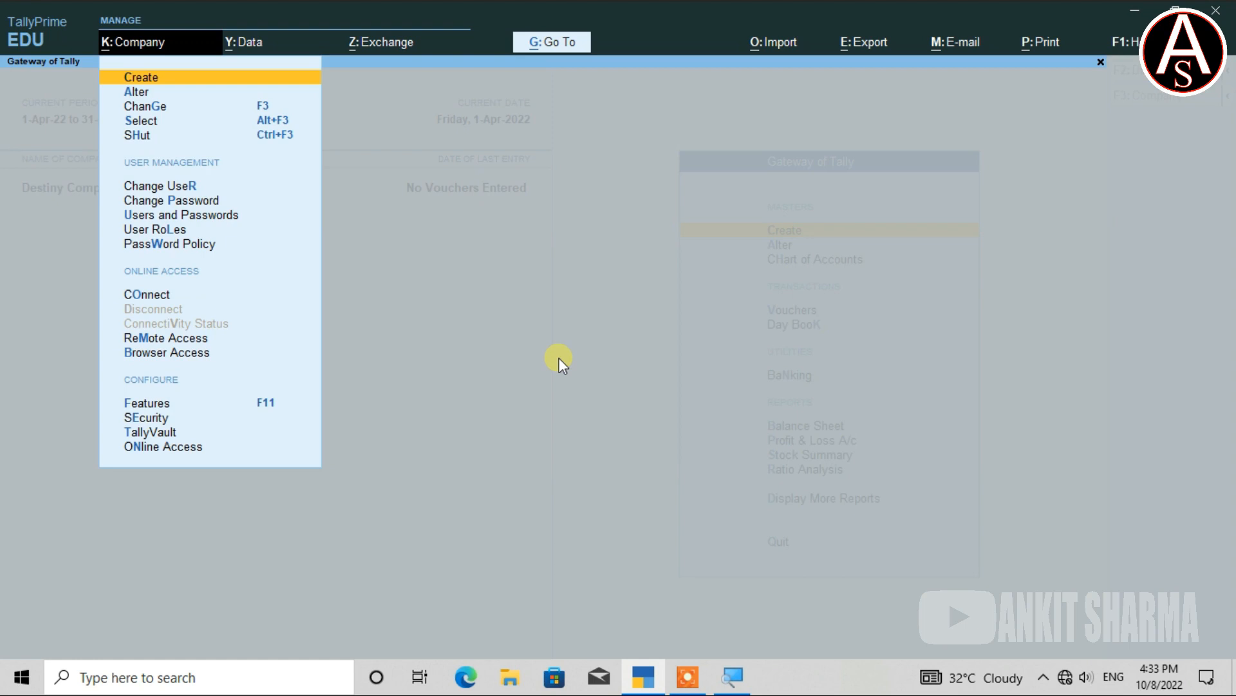
Blank out aman's password in Destiny Computer's Users and Passwords list and save the list.
key("Down")
key("Down")
key("Down")
key("Down")
key("Down")
key("Down")
key("Down")
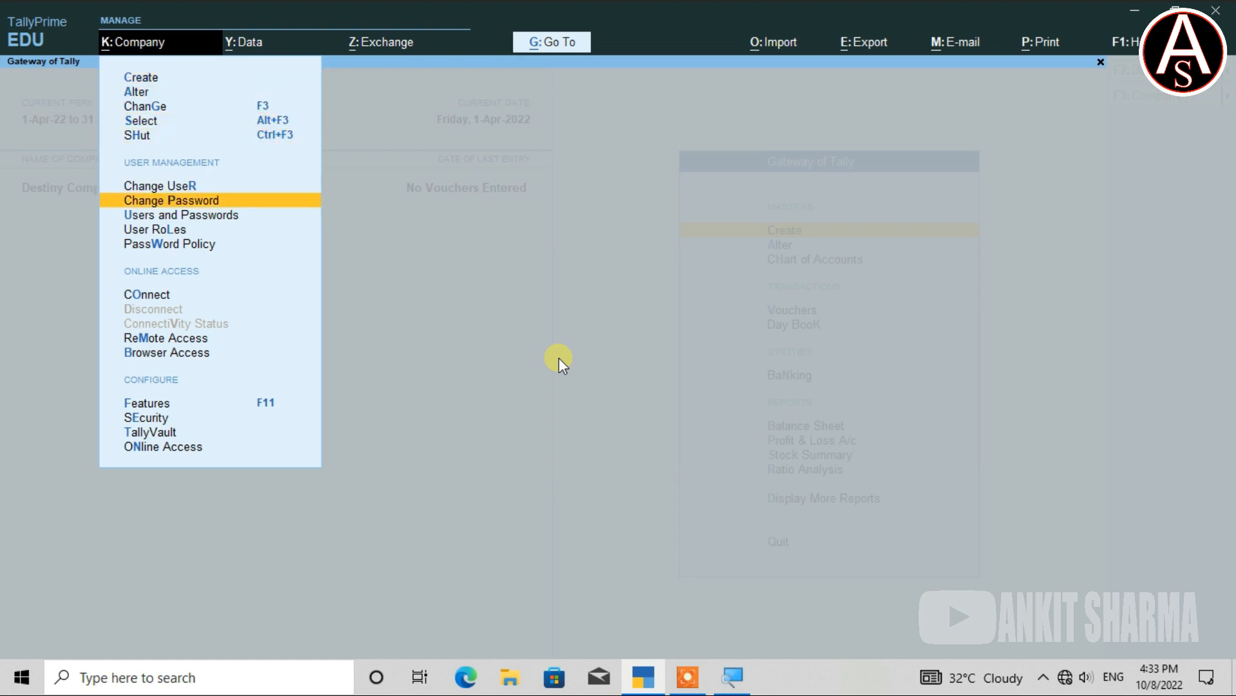
key("Return")
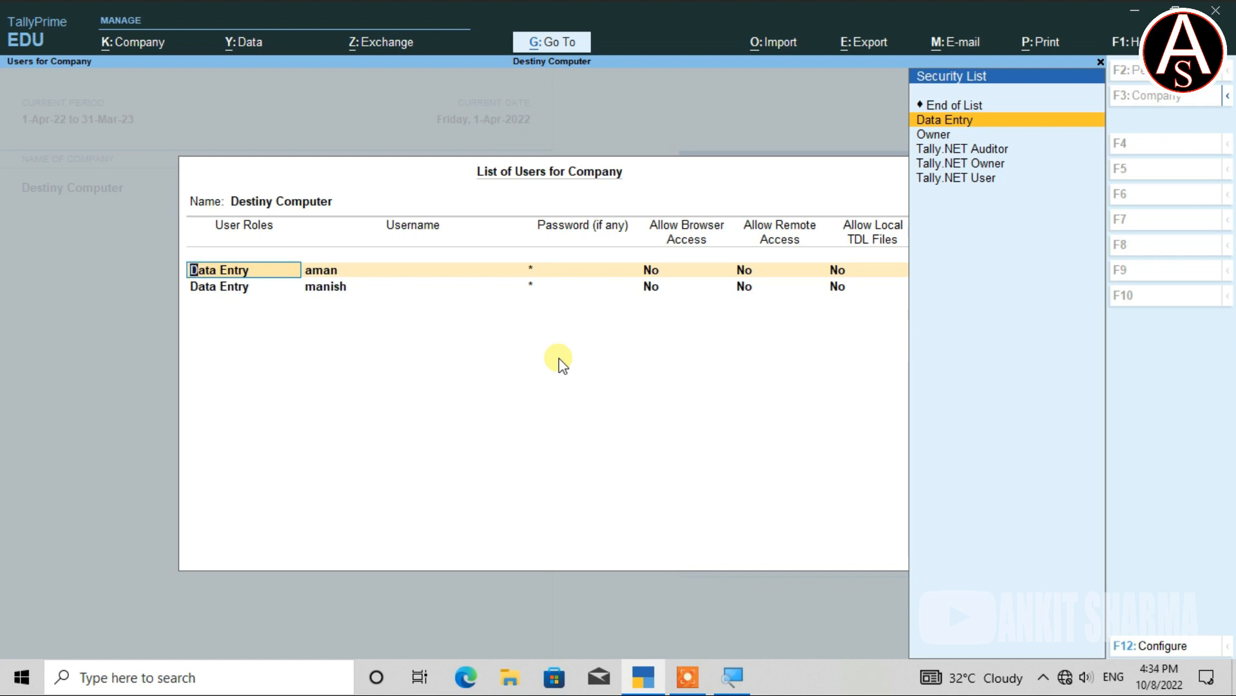
key("Return")
key("Return")
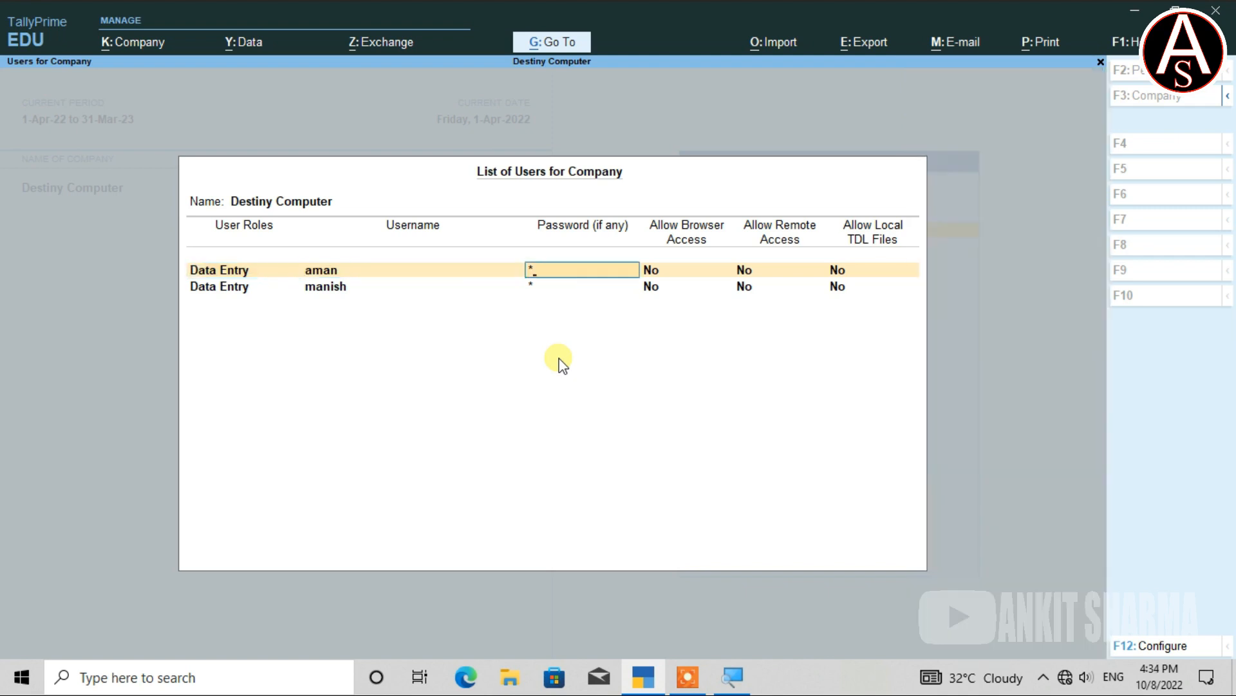
key("Return")
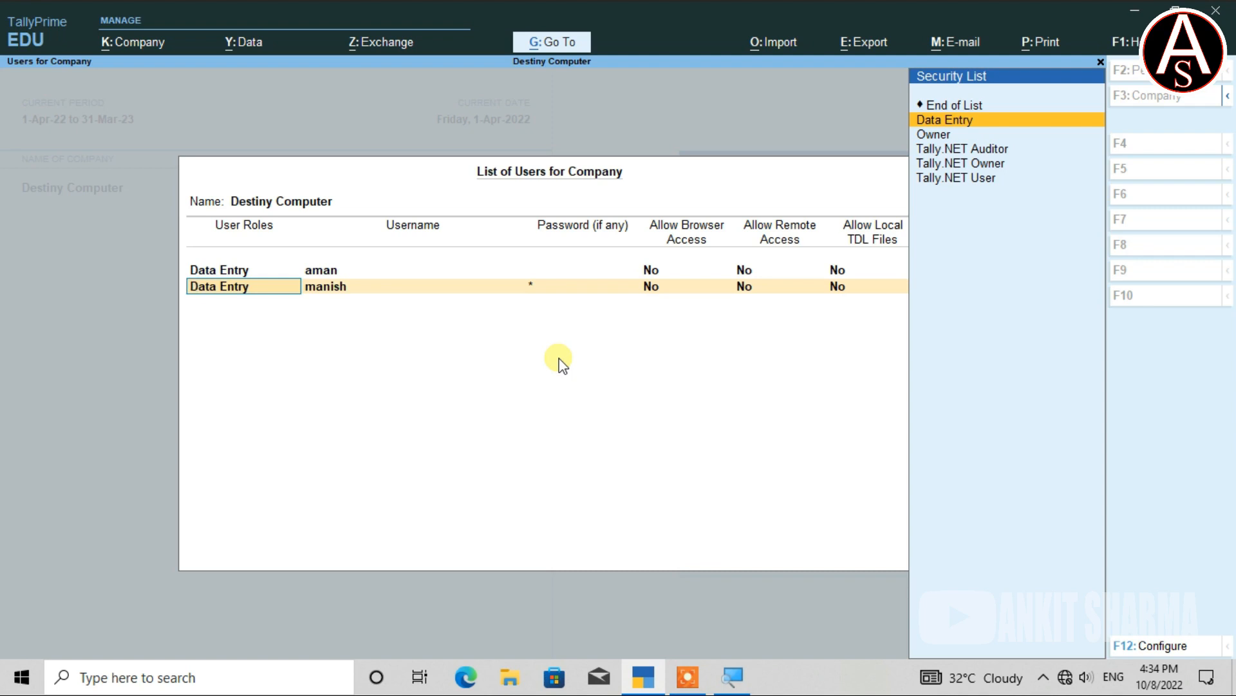
key("ctrl")
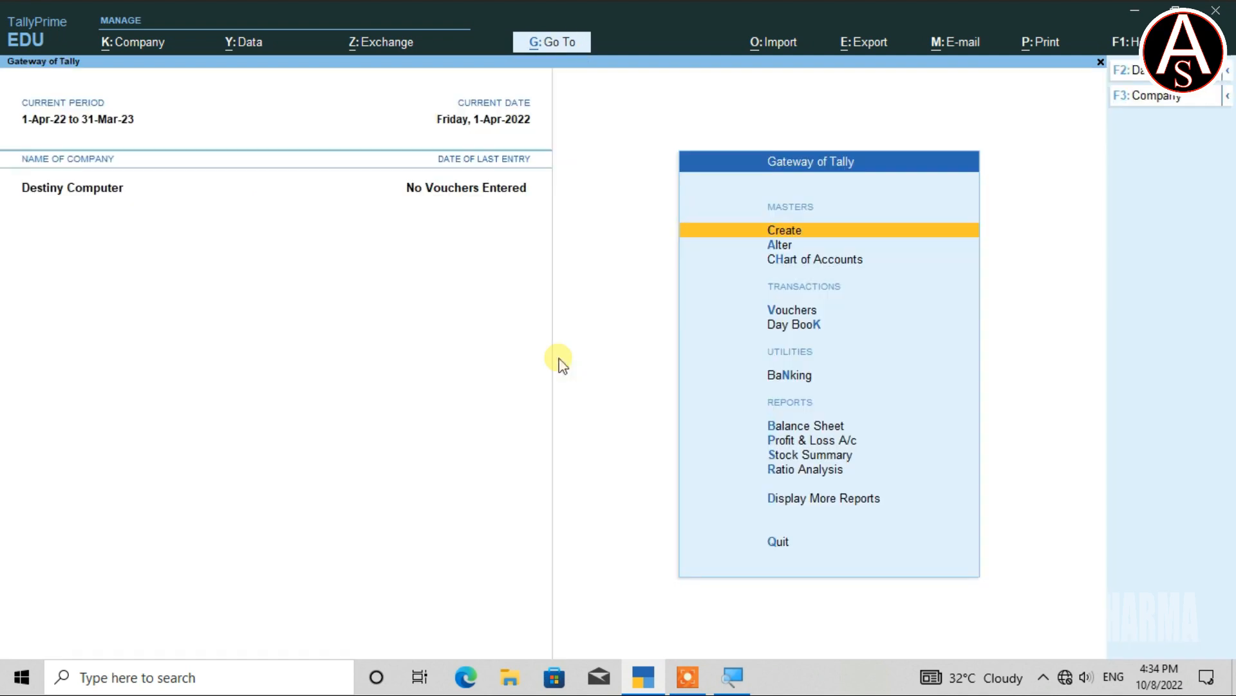
Use Change User to log in as aman, leaving the password empty.
key("alt+k")
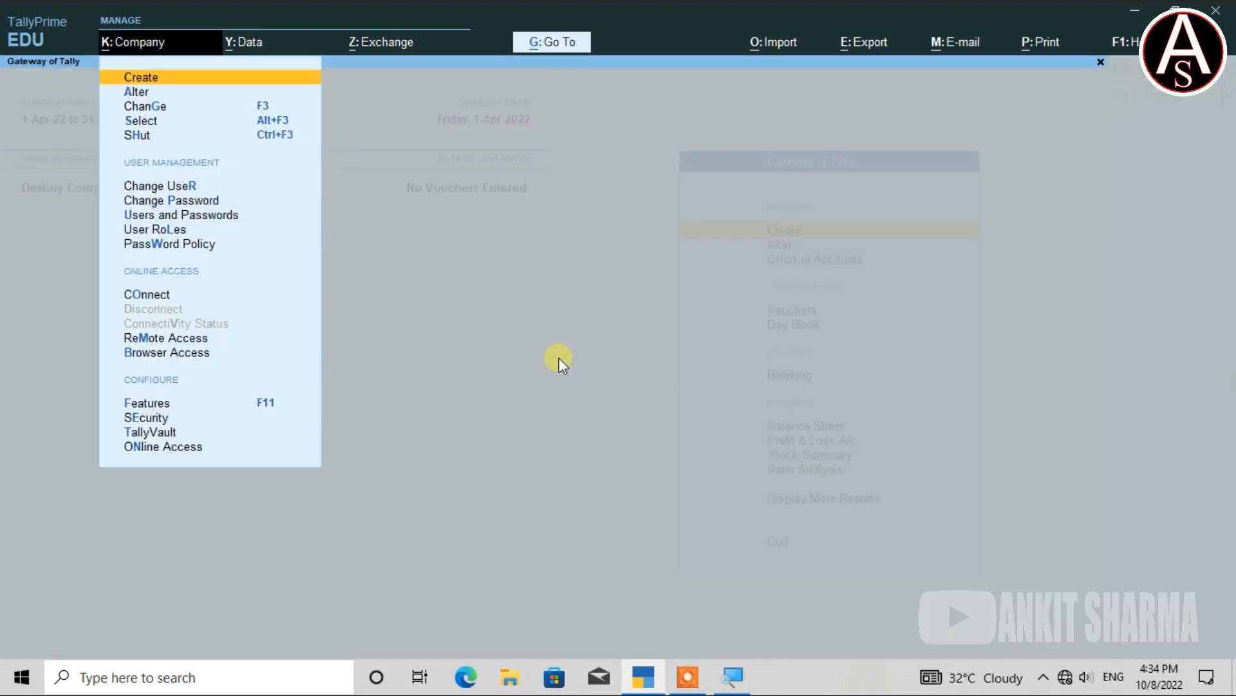
type("r")
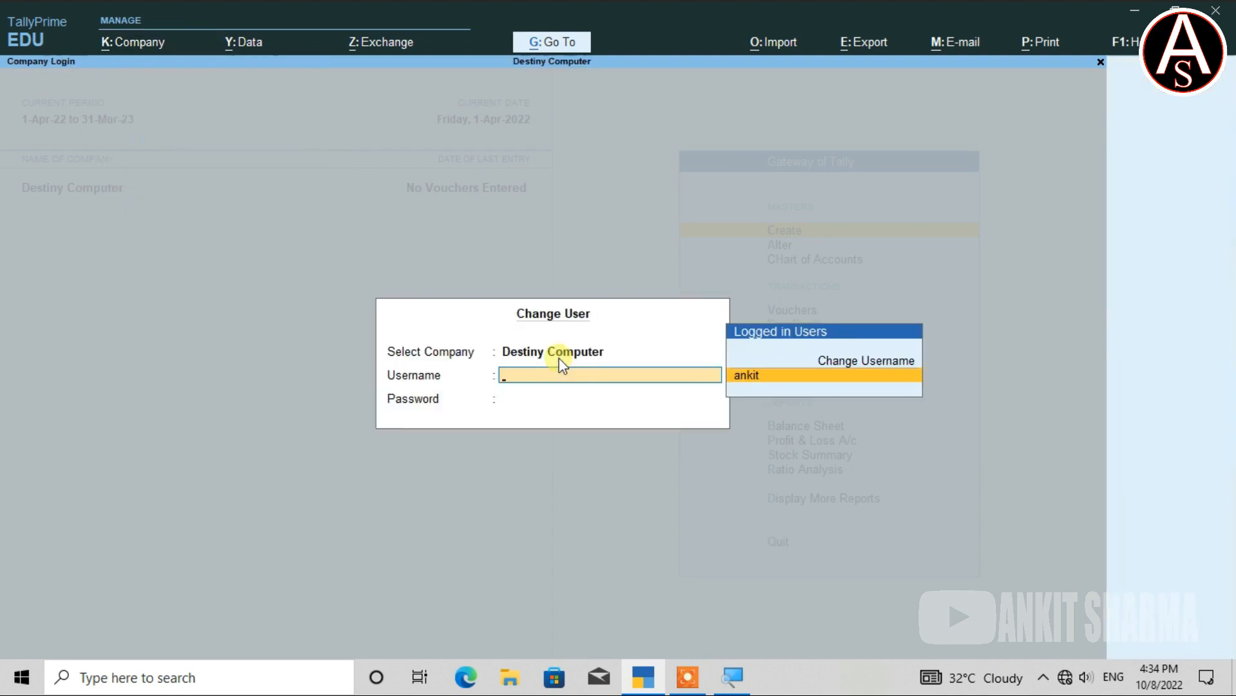
type("aman")
key("Return")
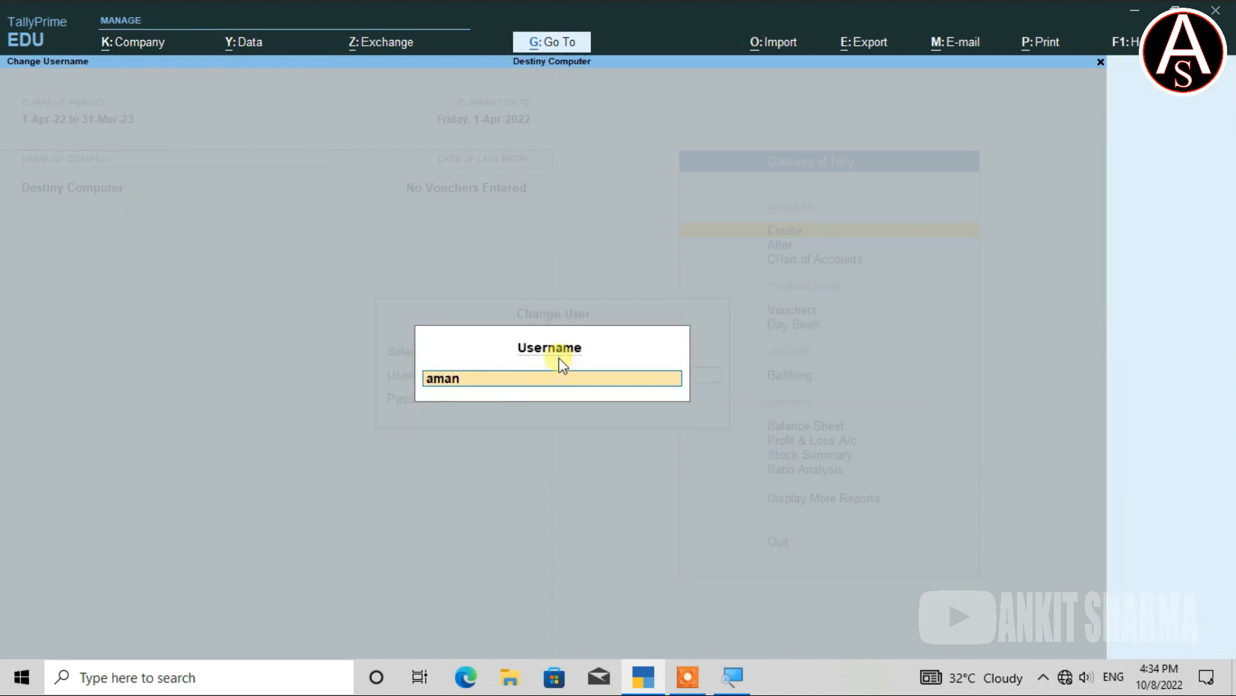
key("Return")
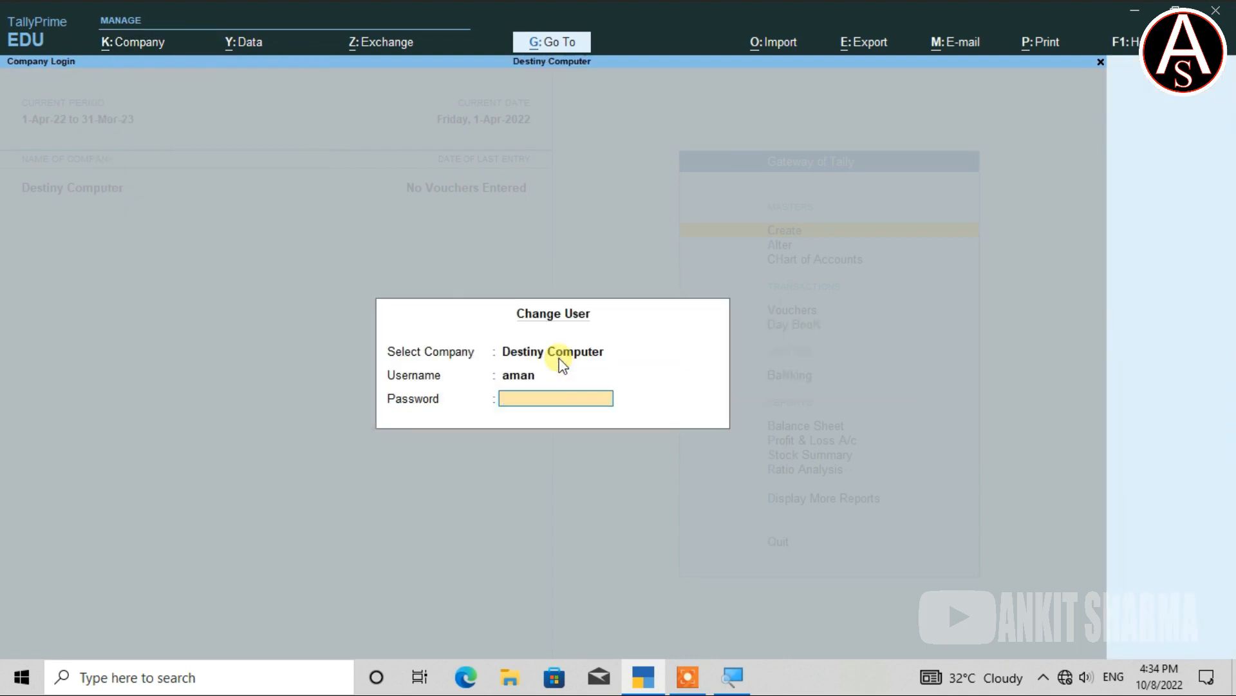
key("Return")
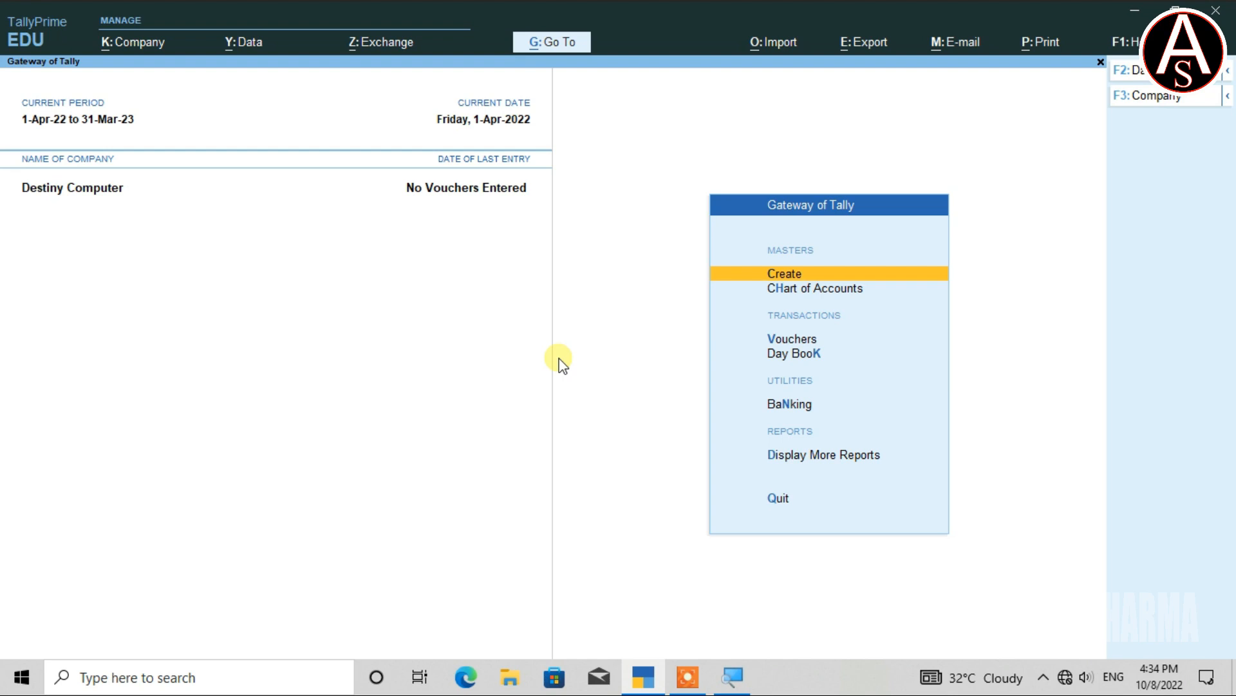
Change user back to administrator ankit, entering the admin password.
key("alt+k")
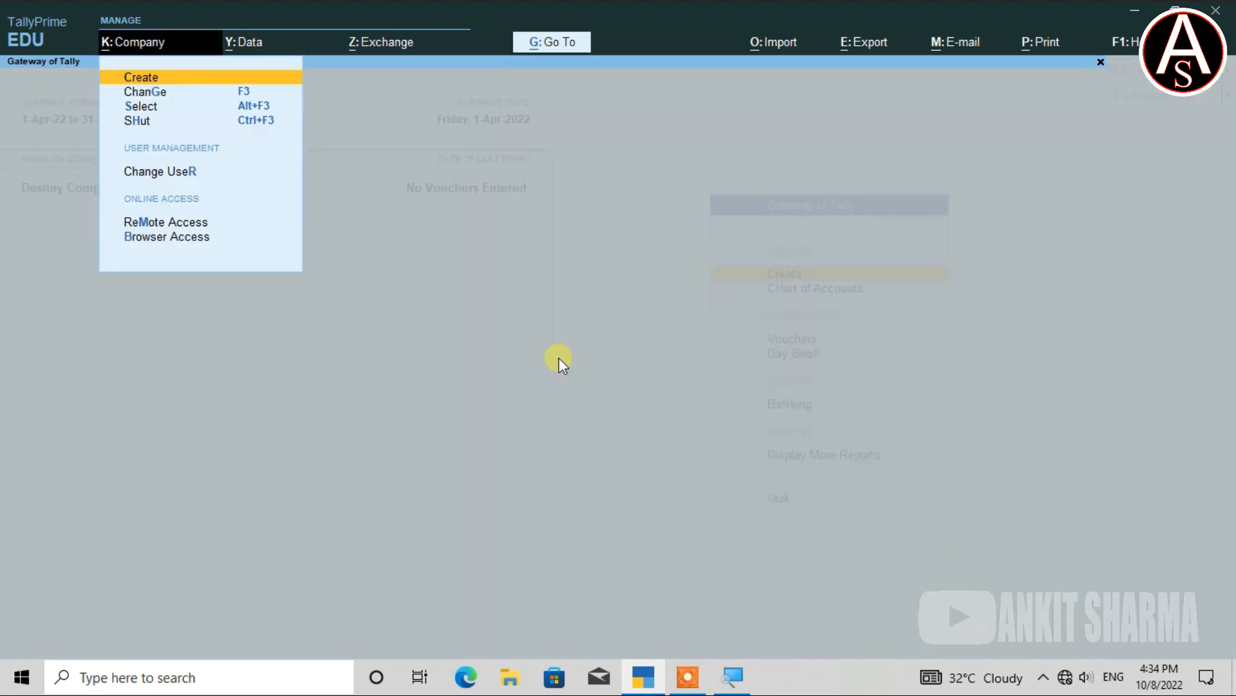
type("r")
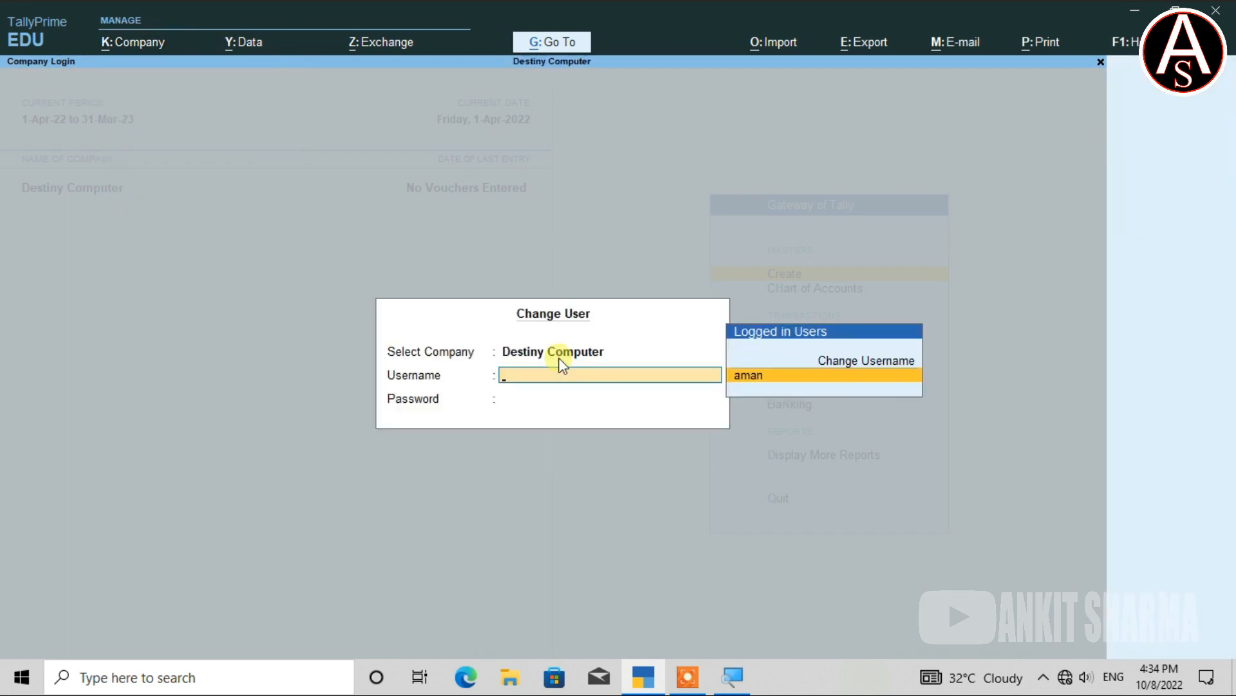
type("ank")
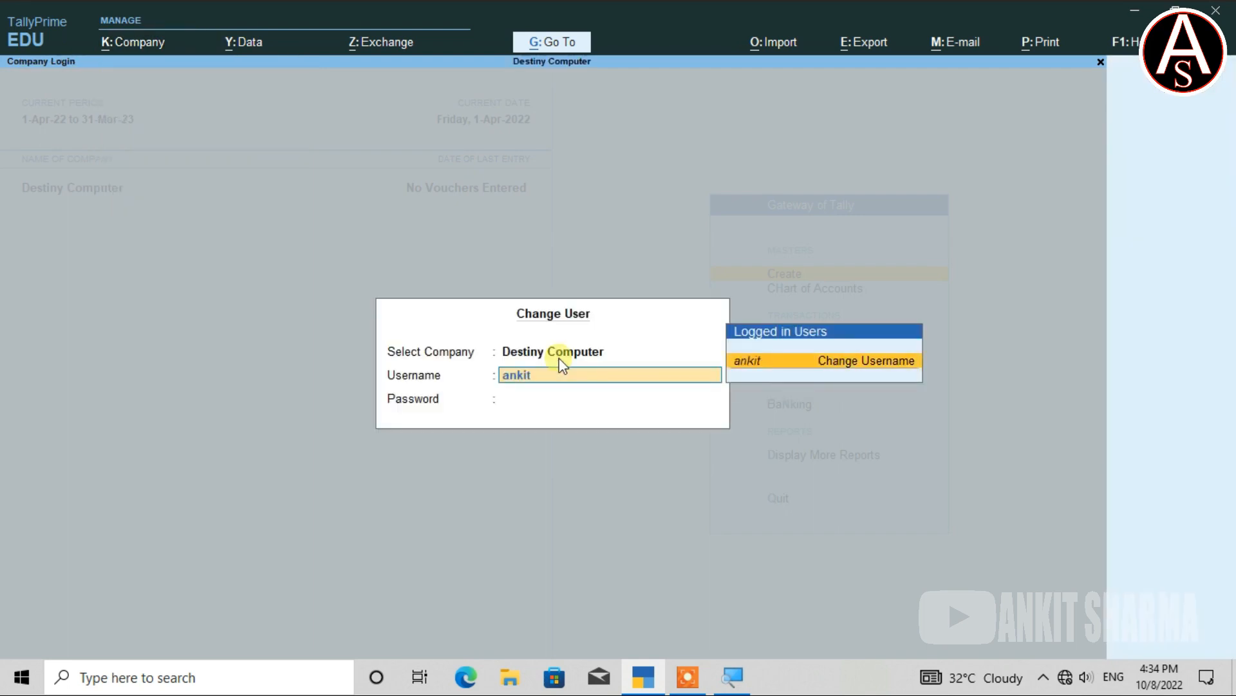
type("it")
key("Return")
type("a")
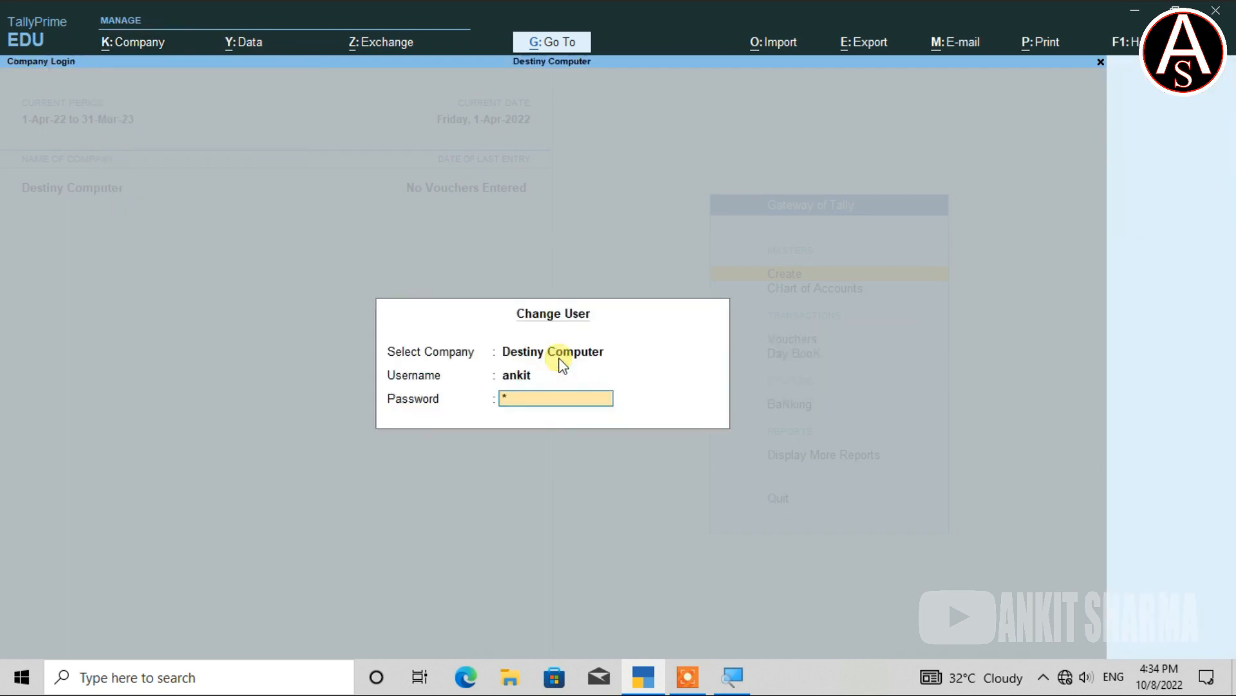
key("Return")
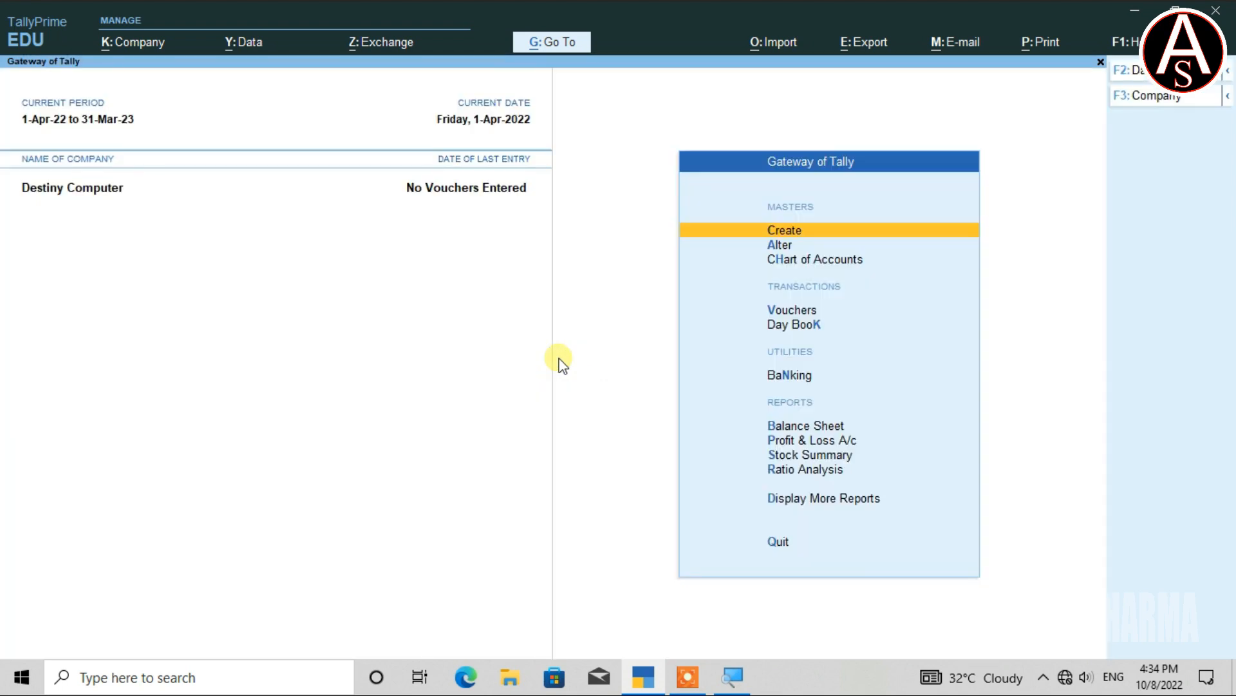
key("alt+k")
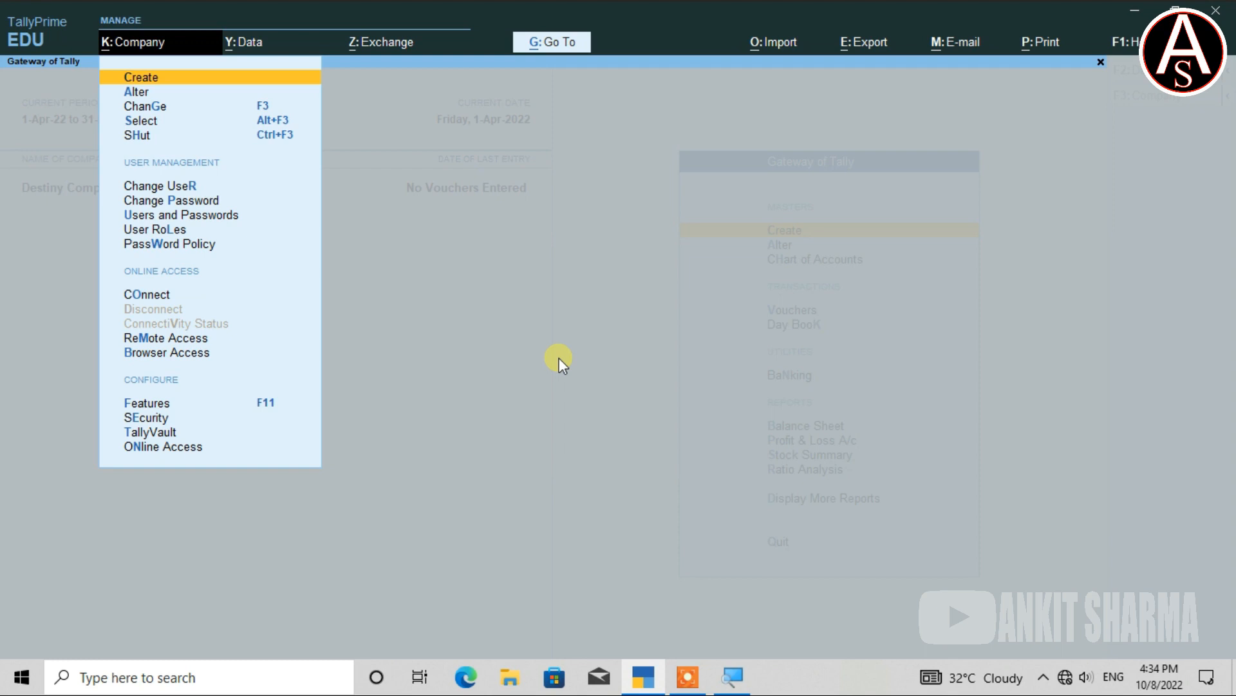
In Users and Passwords, set manish's row to End of List and accept, deleting manish.
key("u")
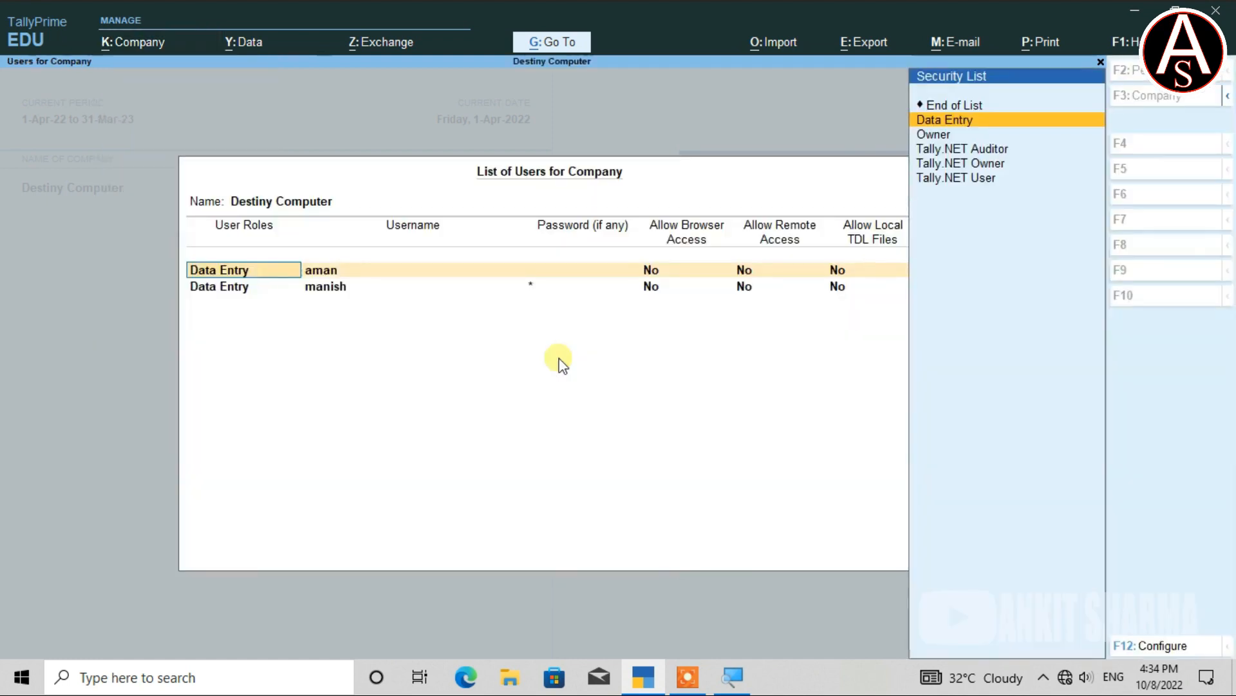
key("Return")
key("Return")
key("Return")
key("Return")
key("Return")
key("Return")
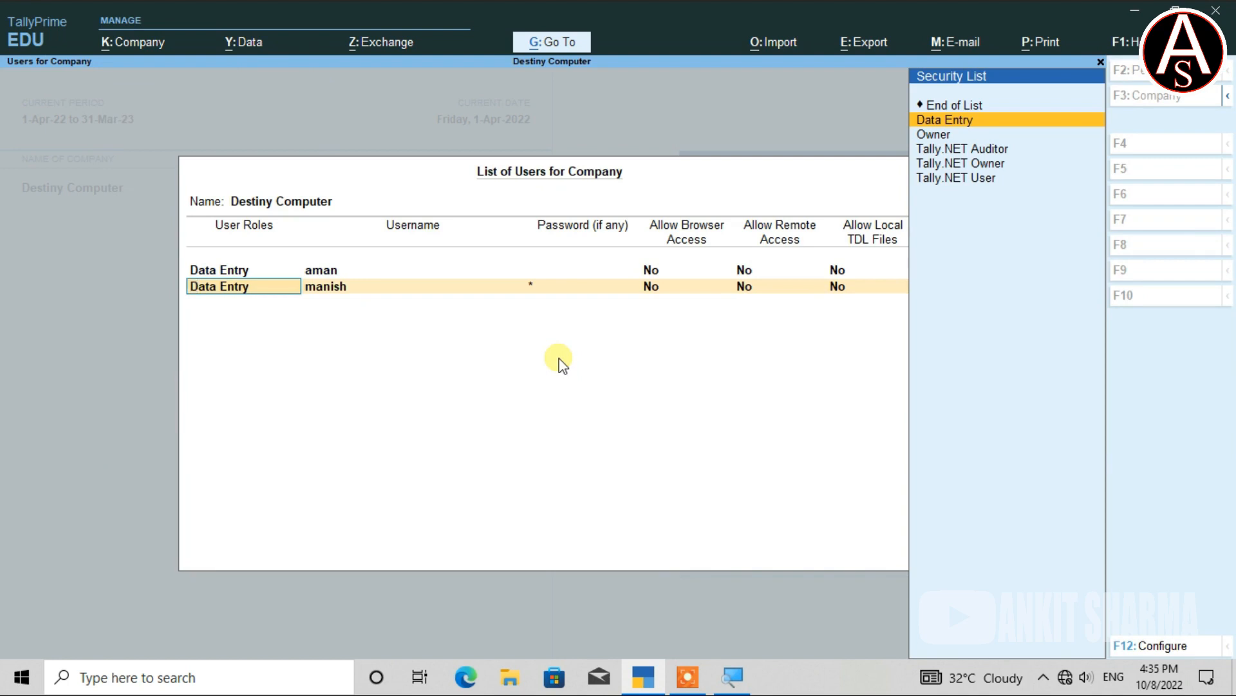
key("Up")
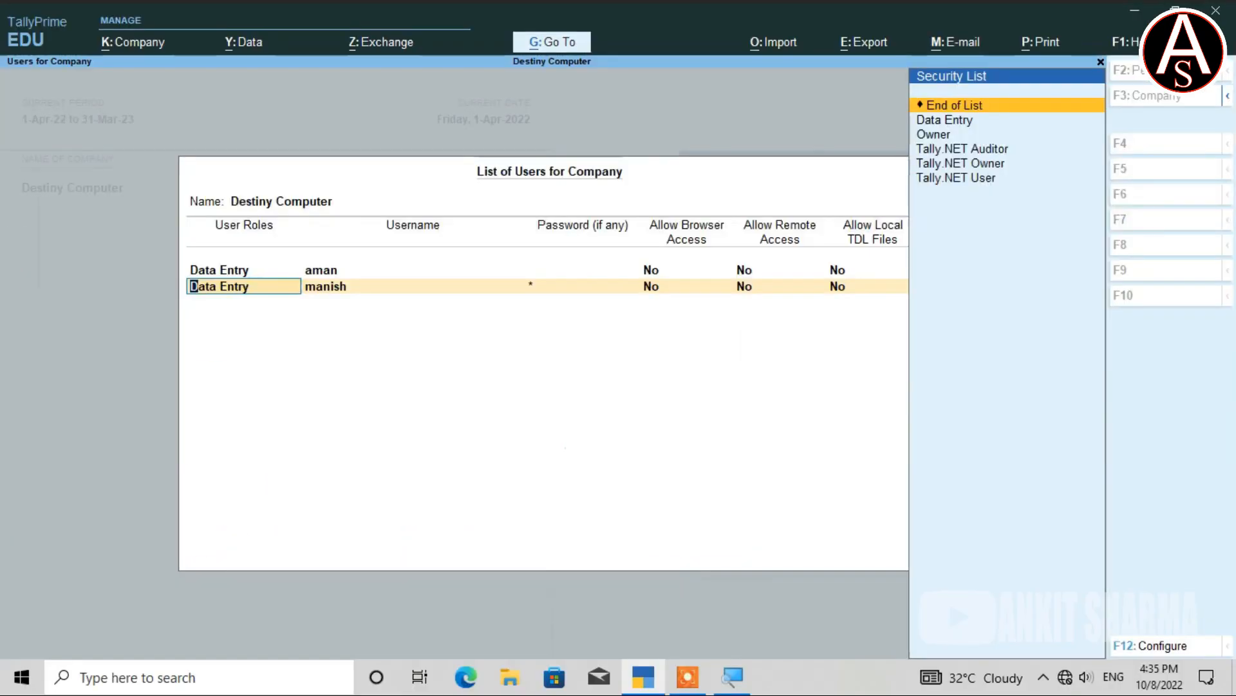
key("Return")
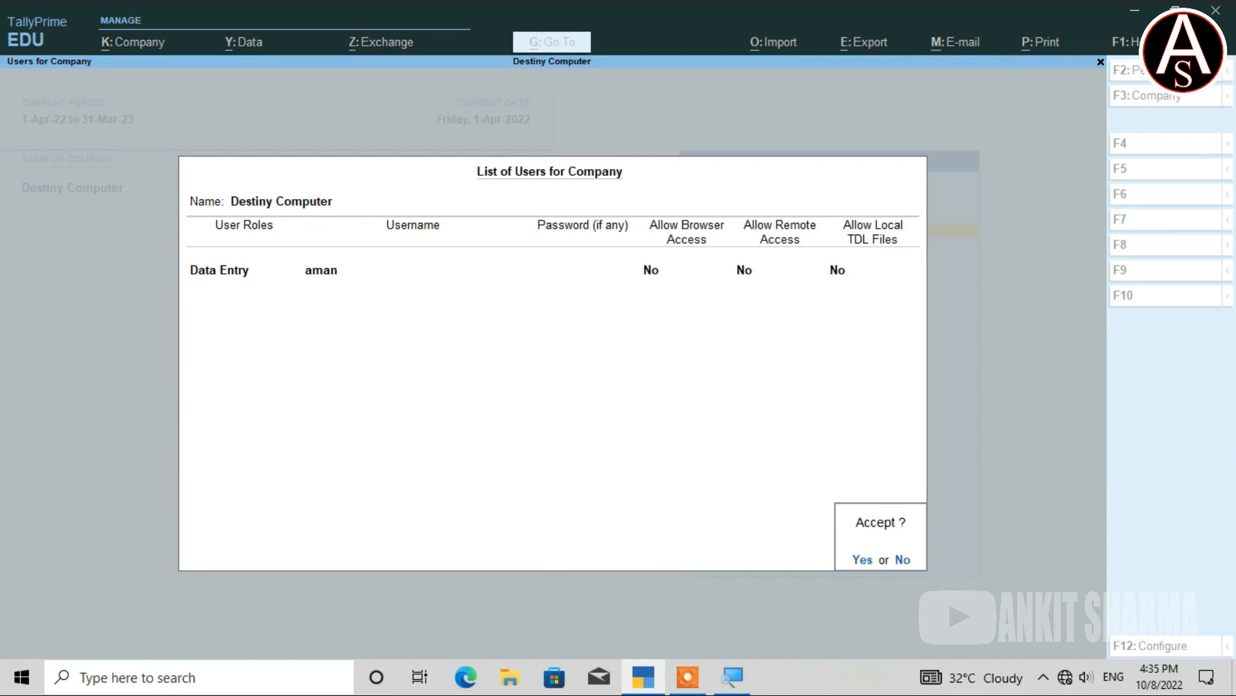
key("y")
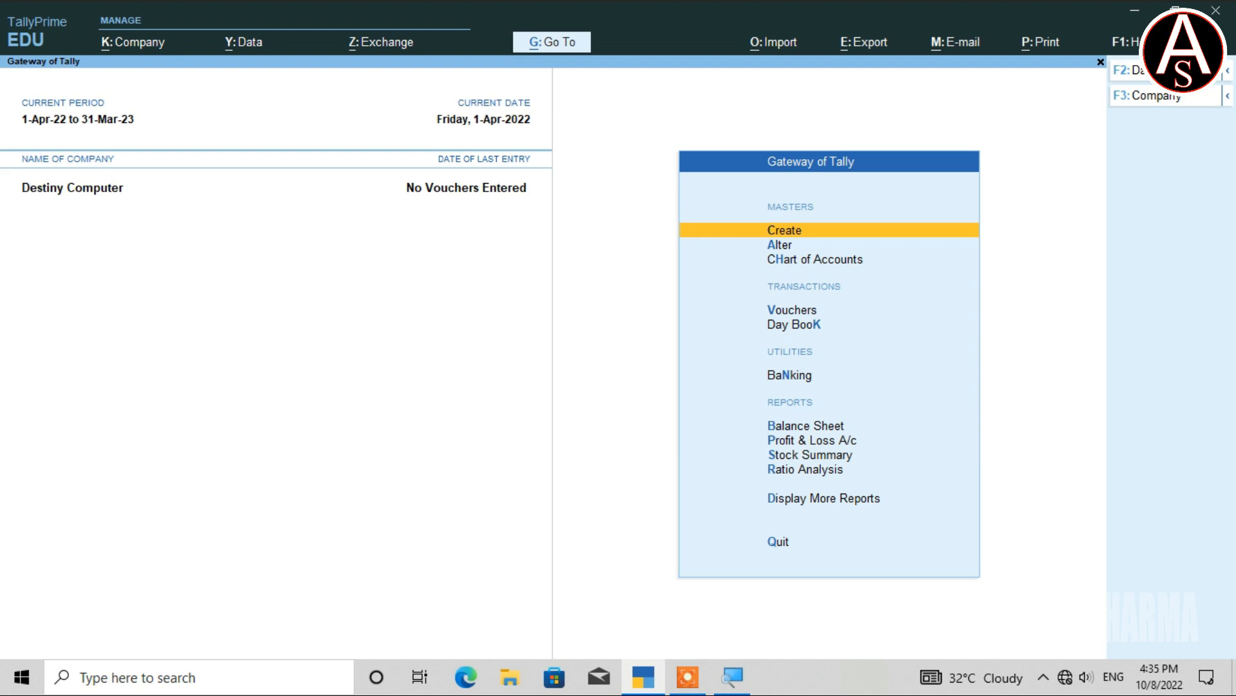
key("alt+k")
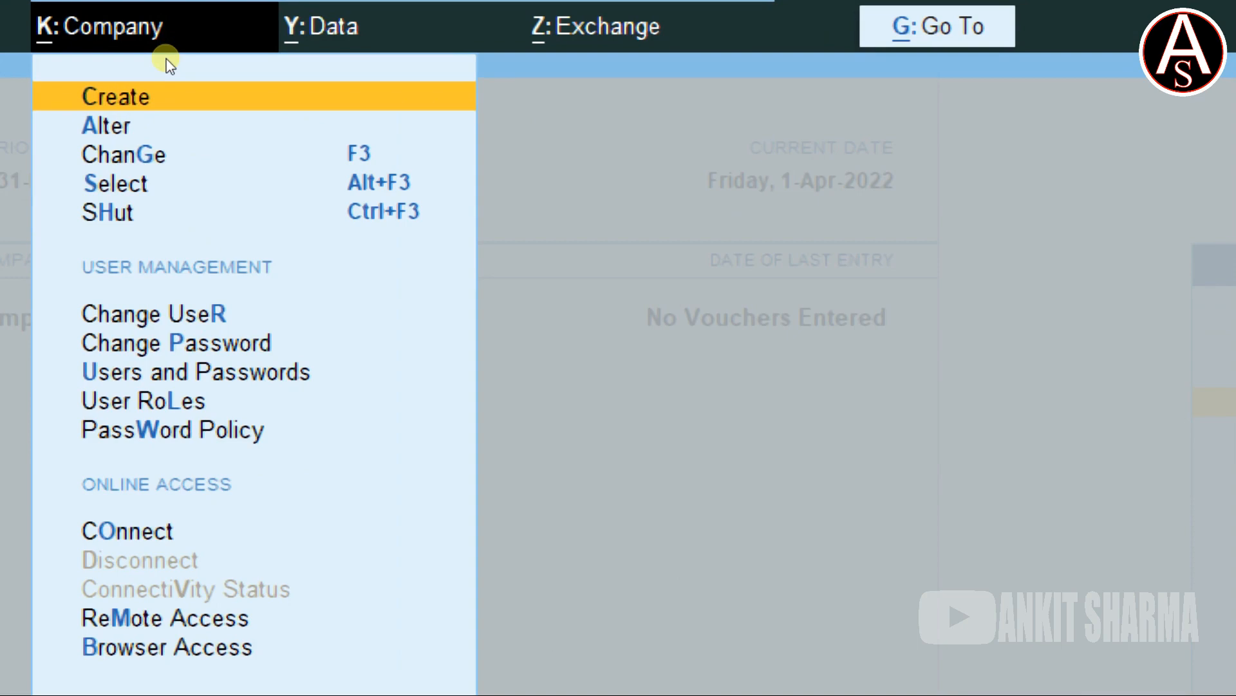
Open Destiny Computer's Company Alteration and go to the administrator password field.
key("Down")
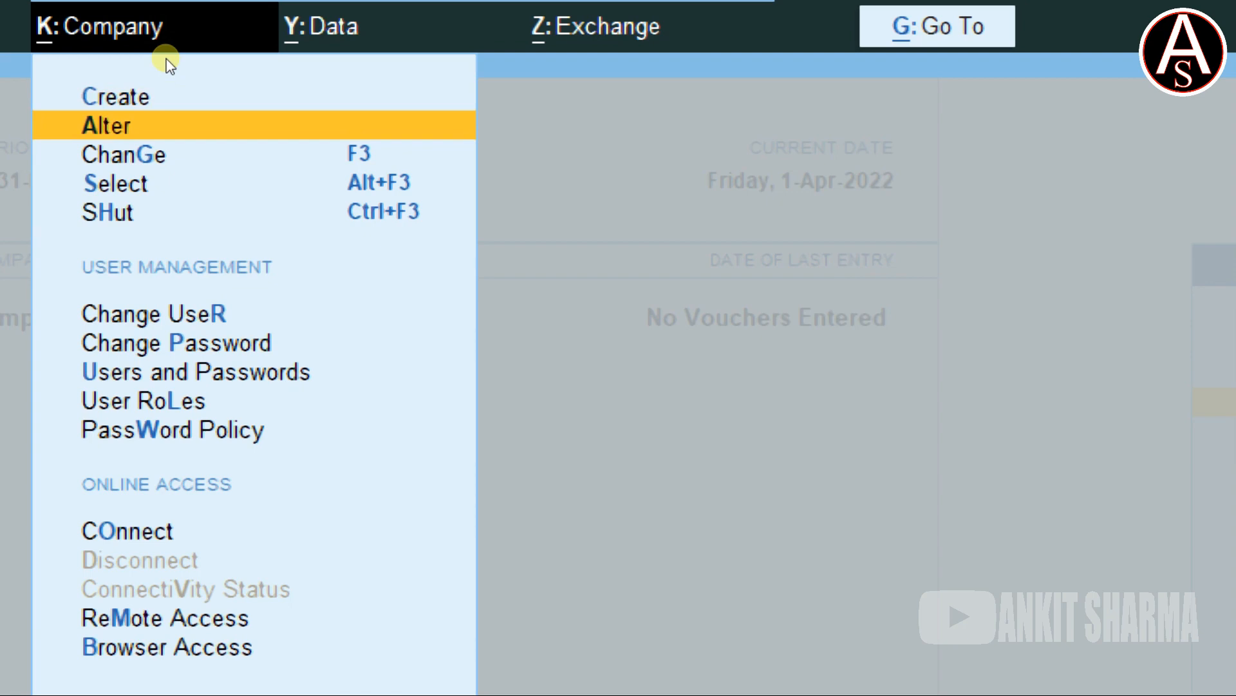
key("Return")
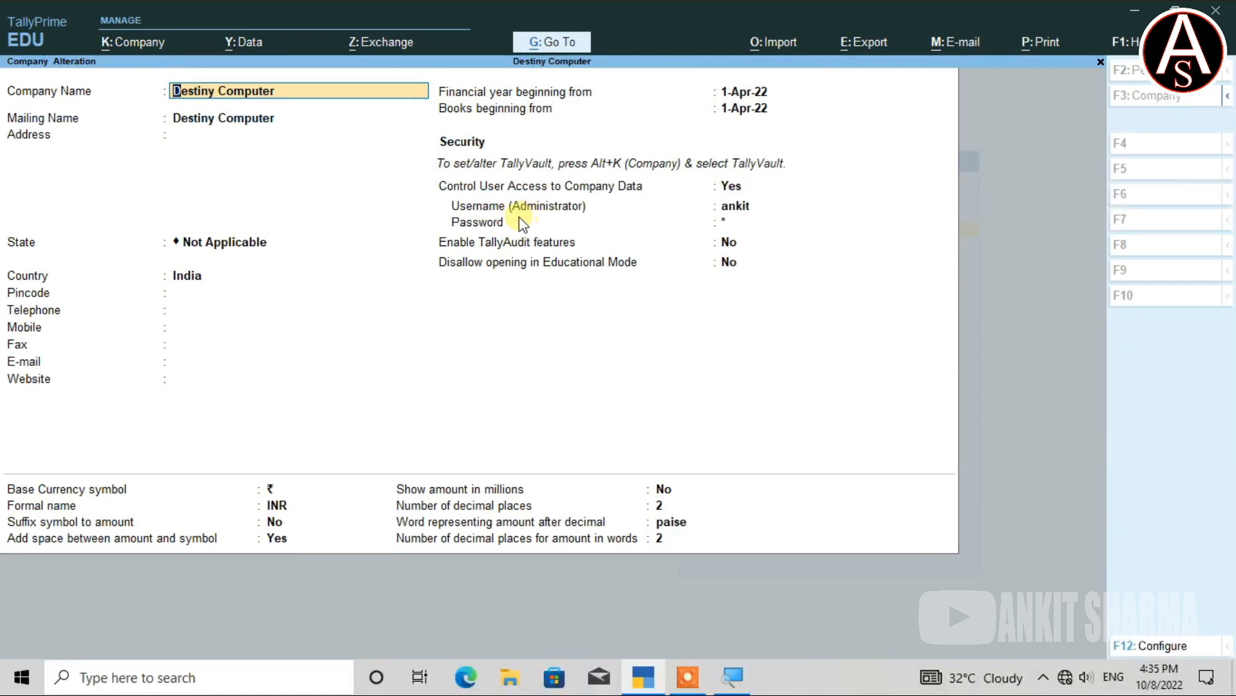
key("Return")
key("Return")
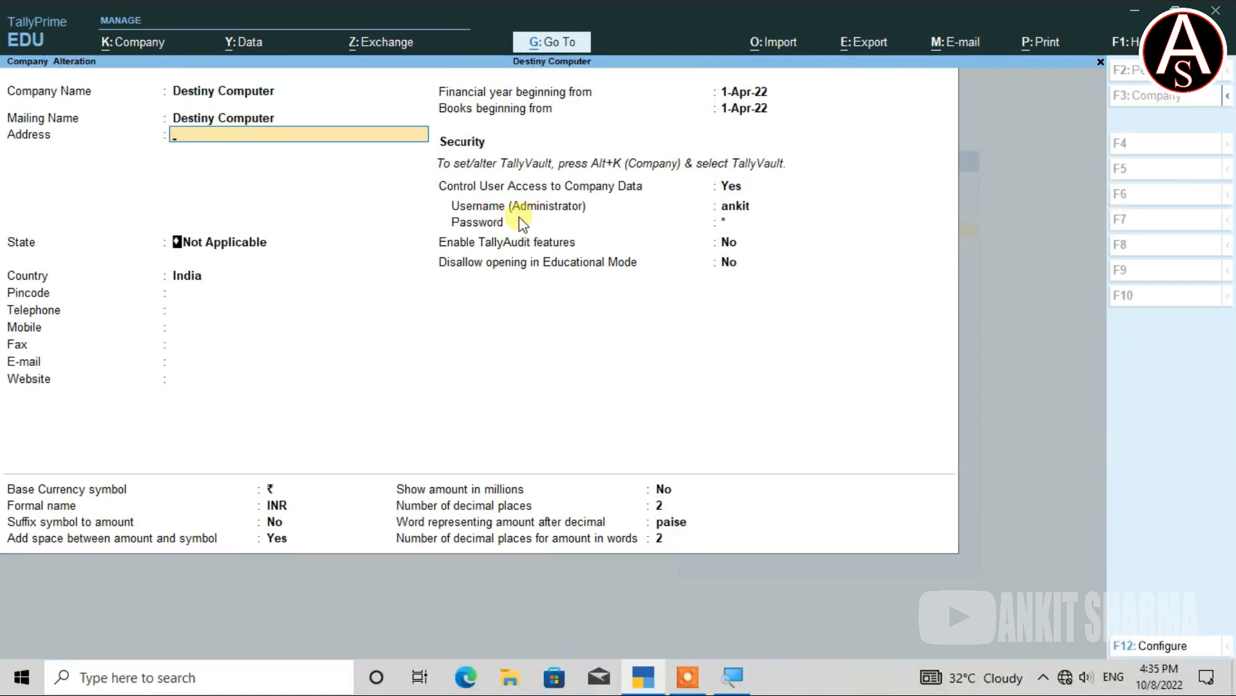
key("Return")
key("Return")
key("Return")
key("Return")
key("Return")
key("Return")
key("Return")
key("Return")
key("Return")
key("Return")
key("Return")
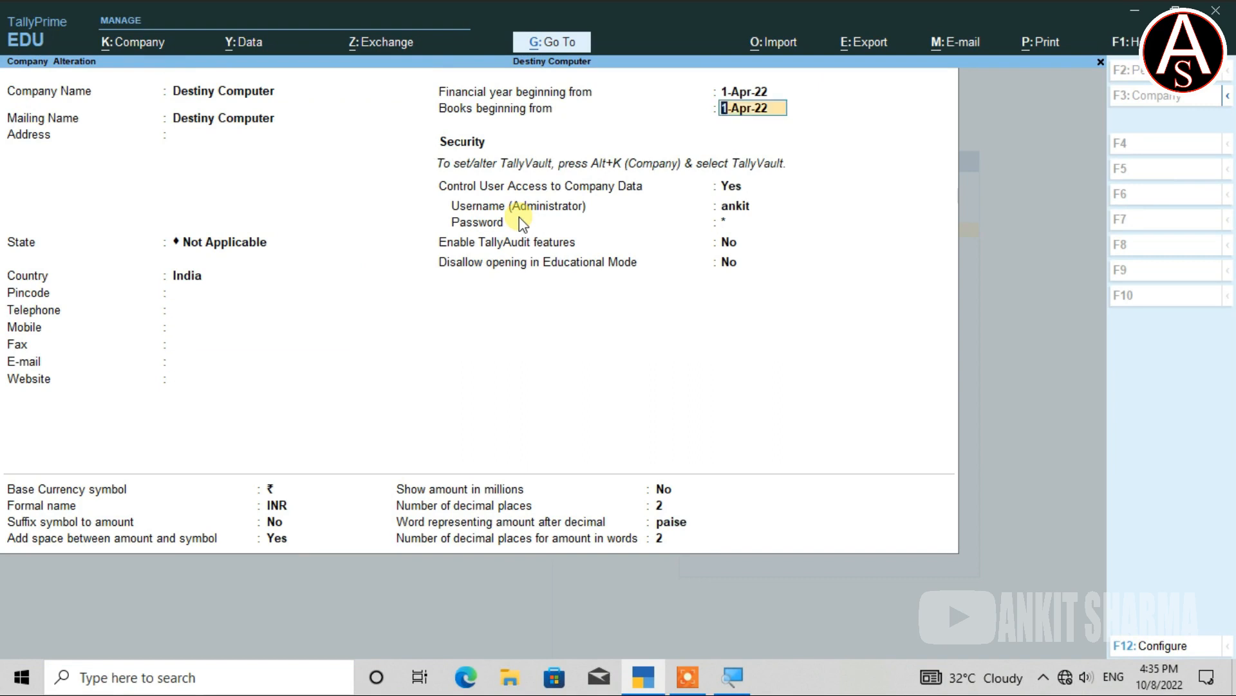
key("Return")
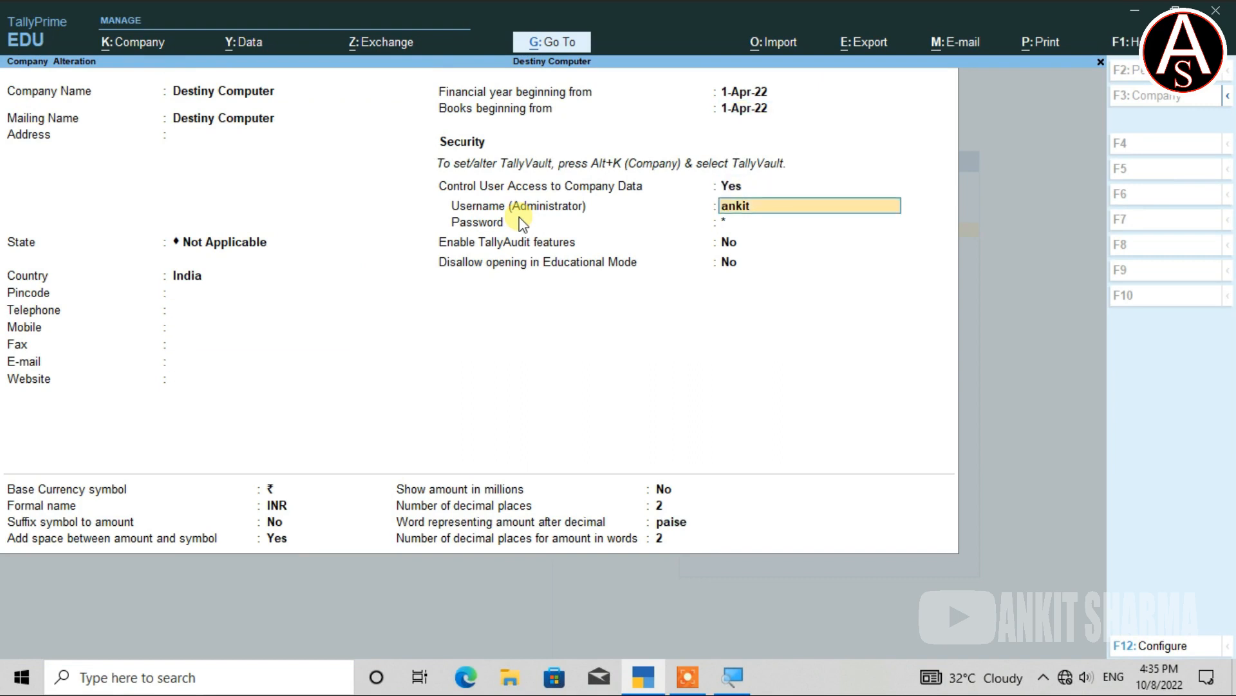
key("Return")
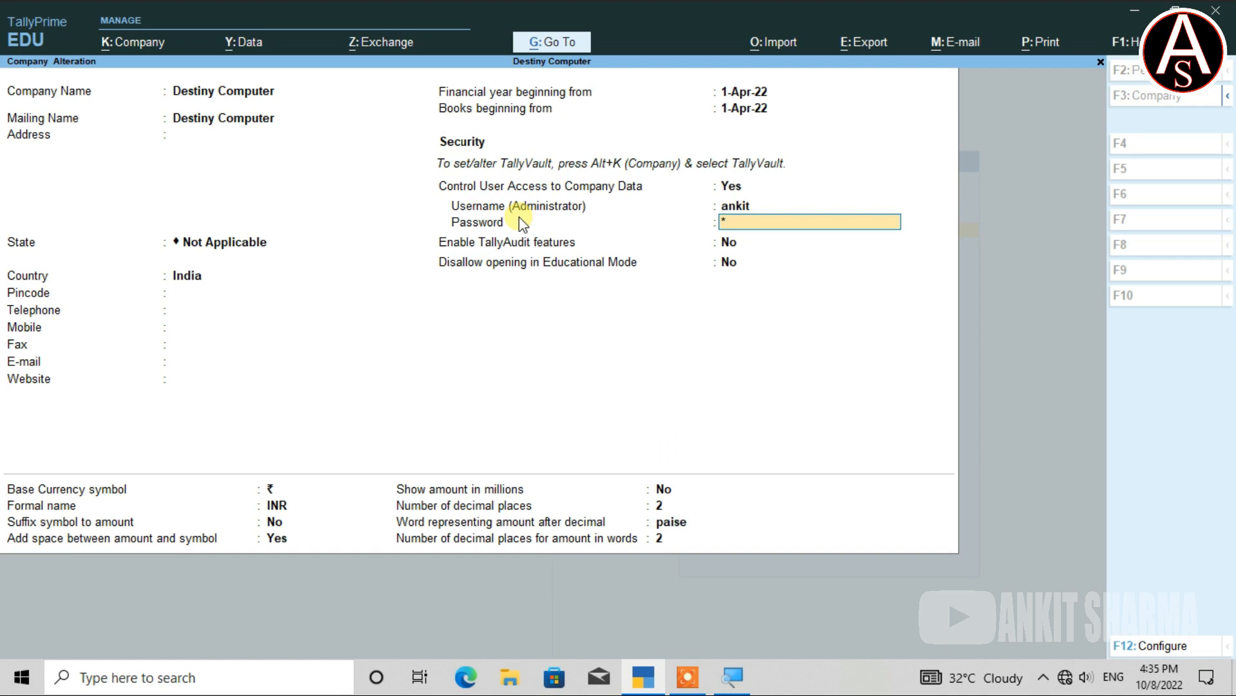
Enter and confirm the new administrator password, give the old password, and accept the alteration.
key("Return")
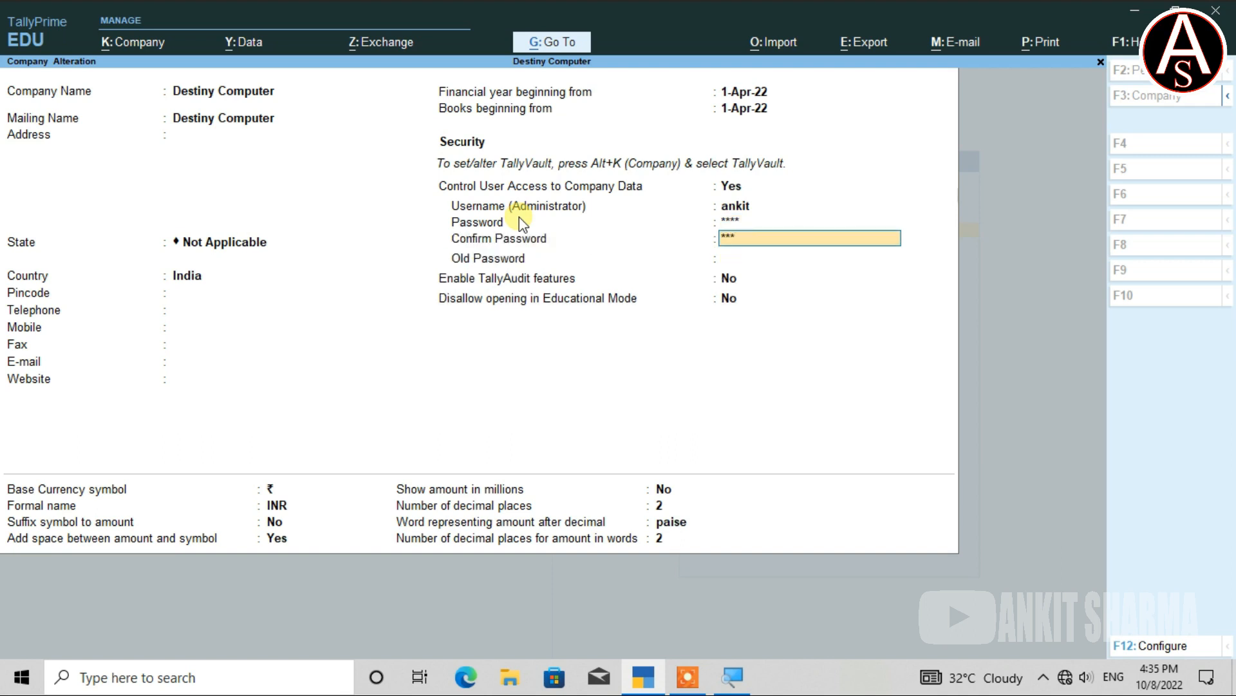
key("Return")
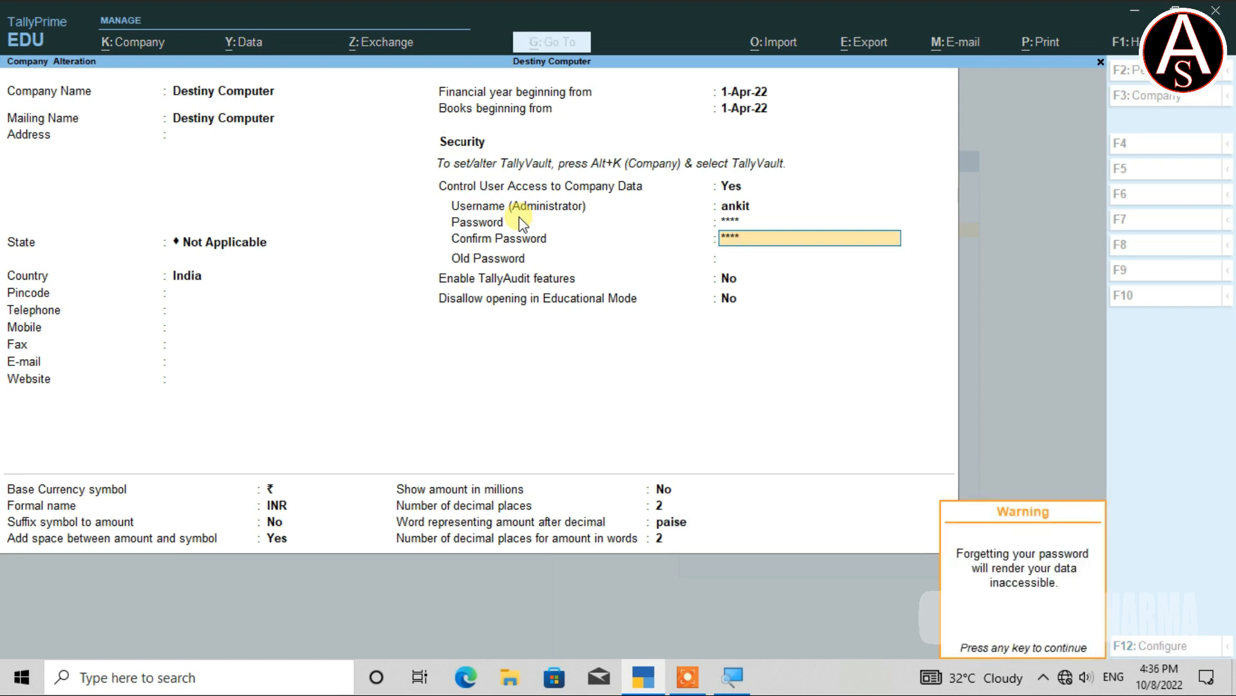
key("Return")
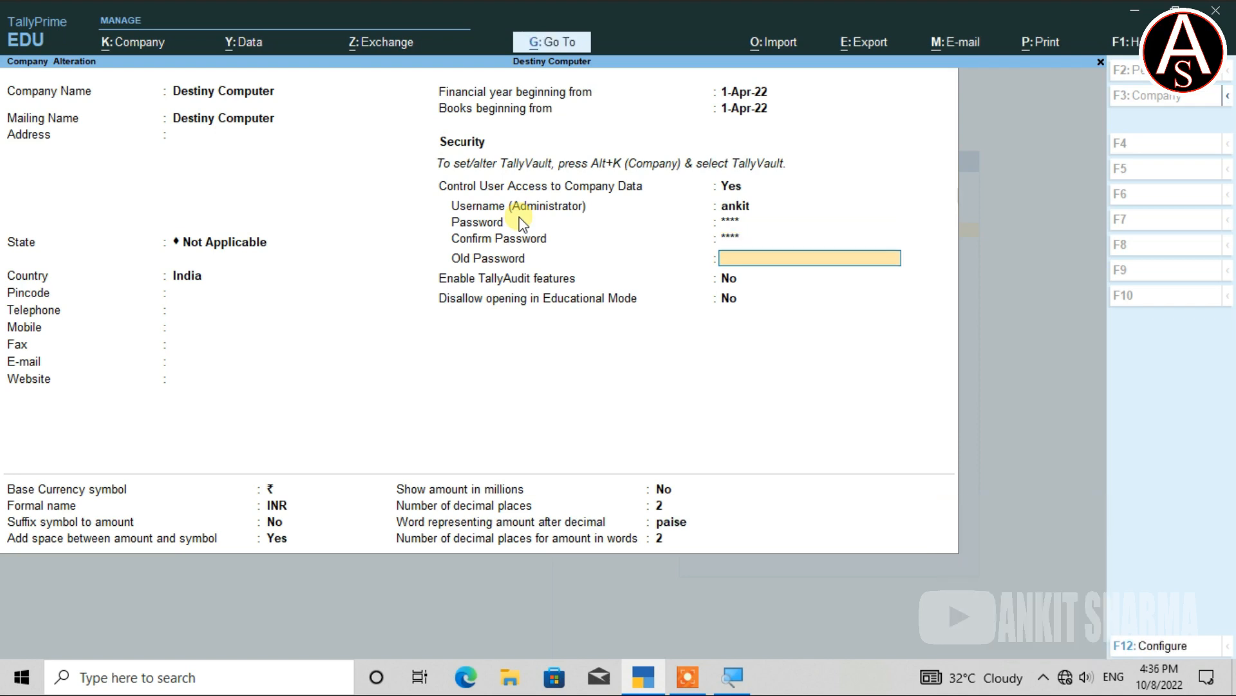
key("Up")
key("Return")
key("Return")
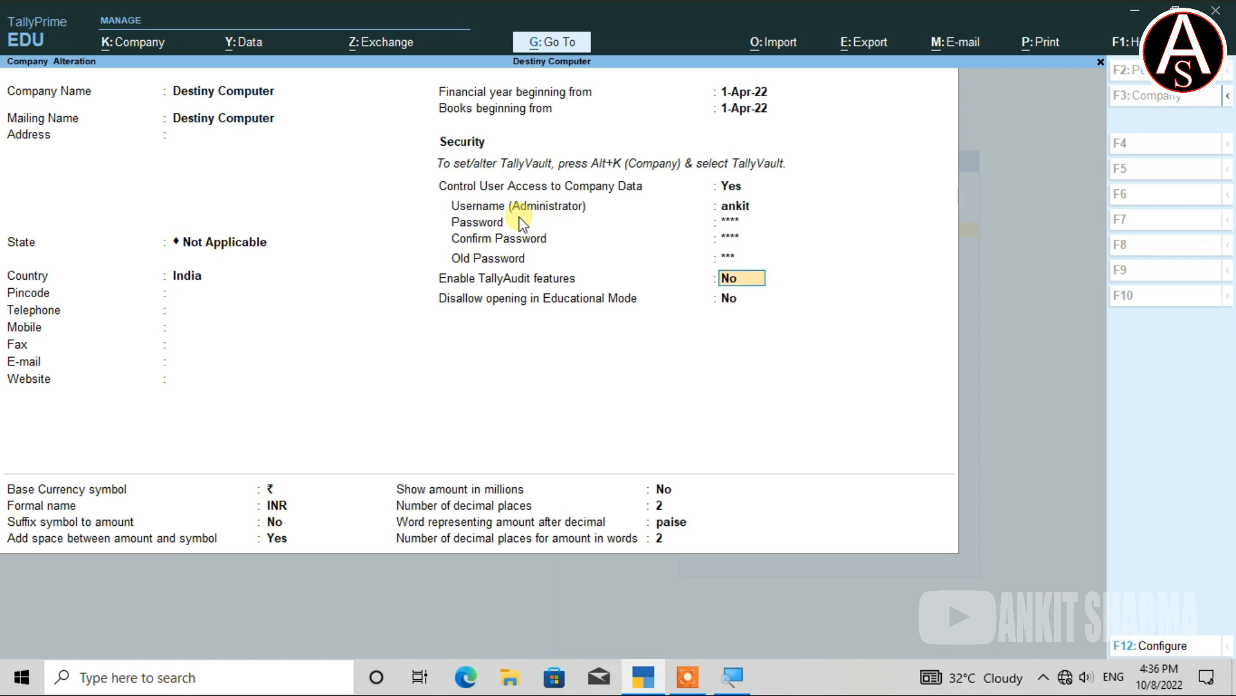
key("Return")
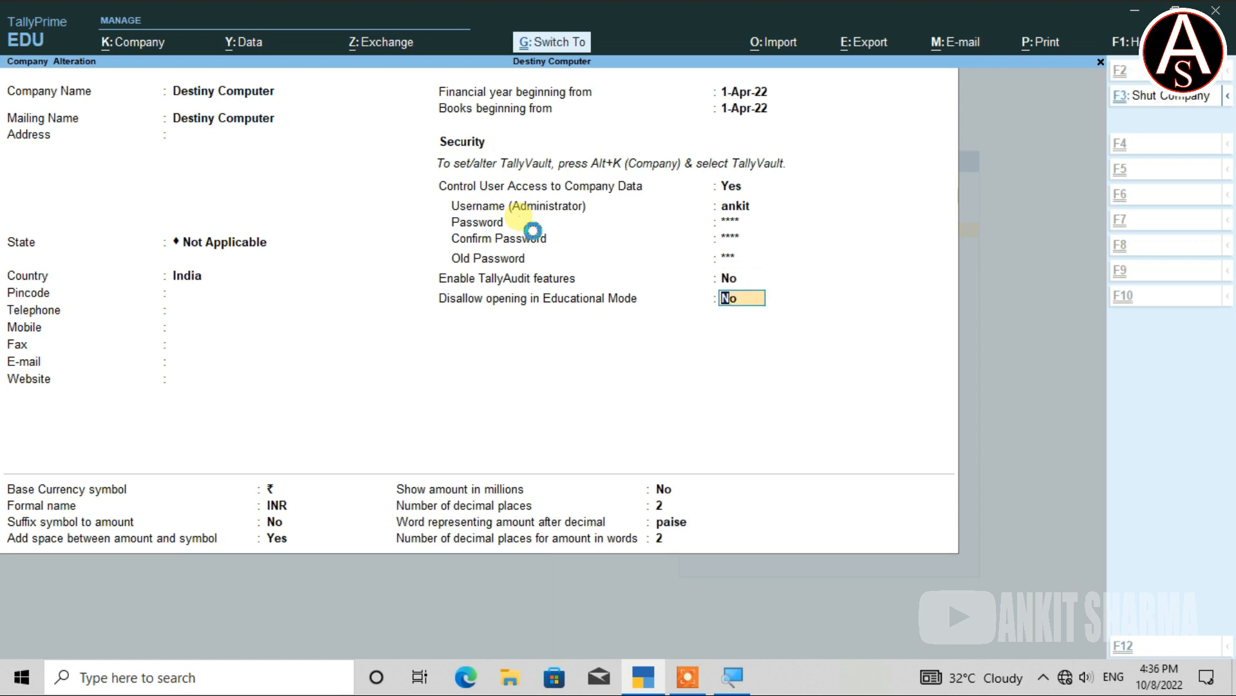
key("Return")
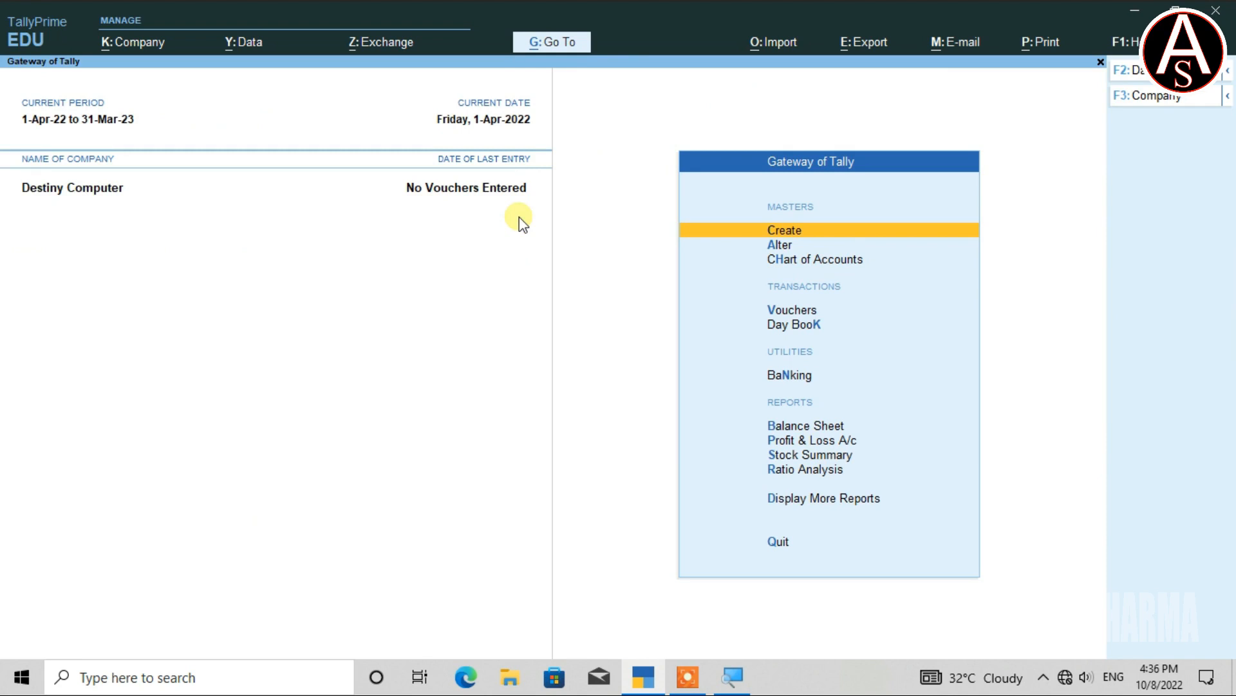
Log in as Data Entry user aman through Change User.
key("alt")
key("alt+k")
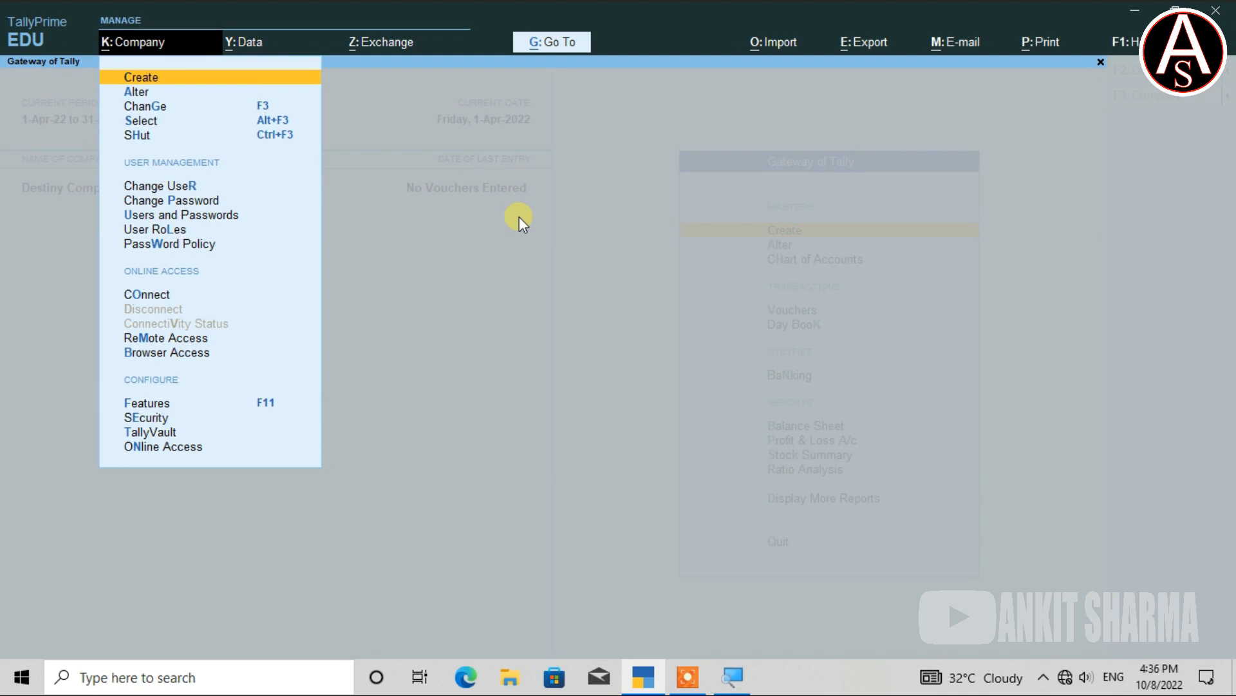
type("r")
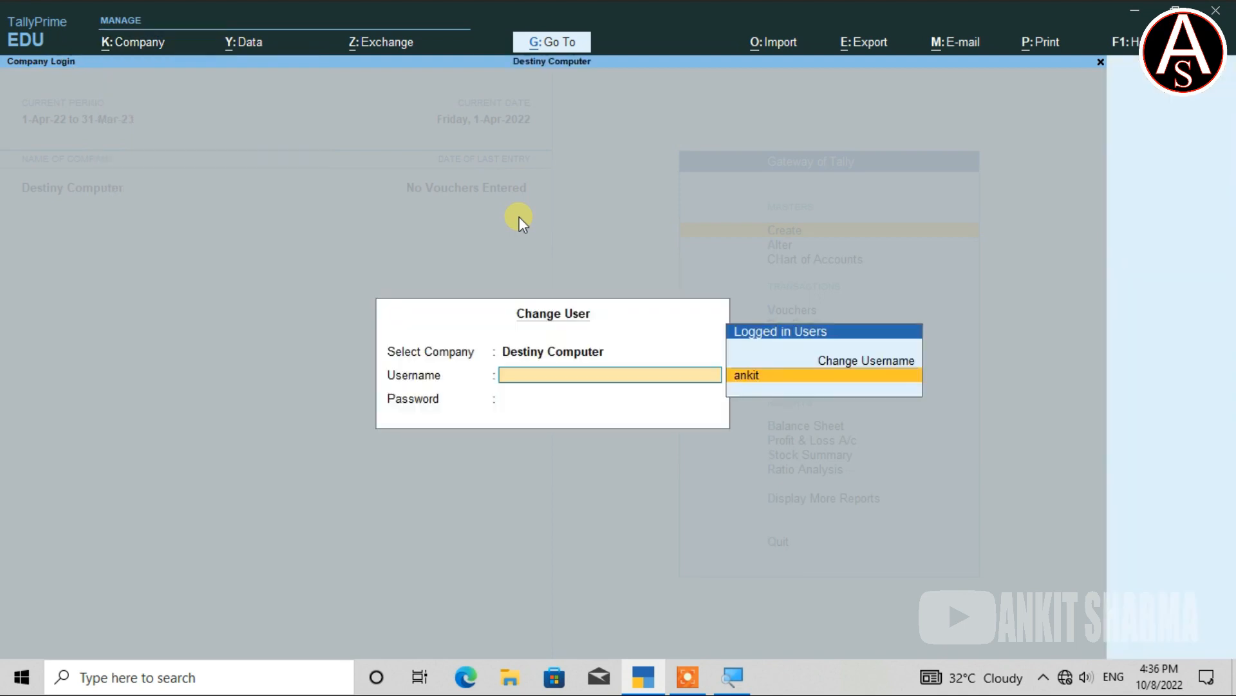
type("aman")
key("Return")
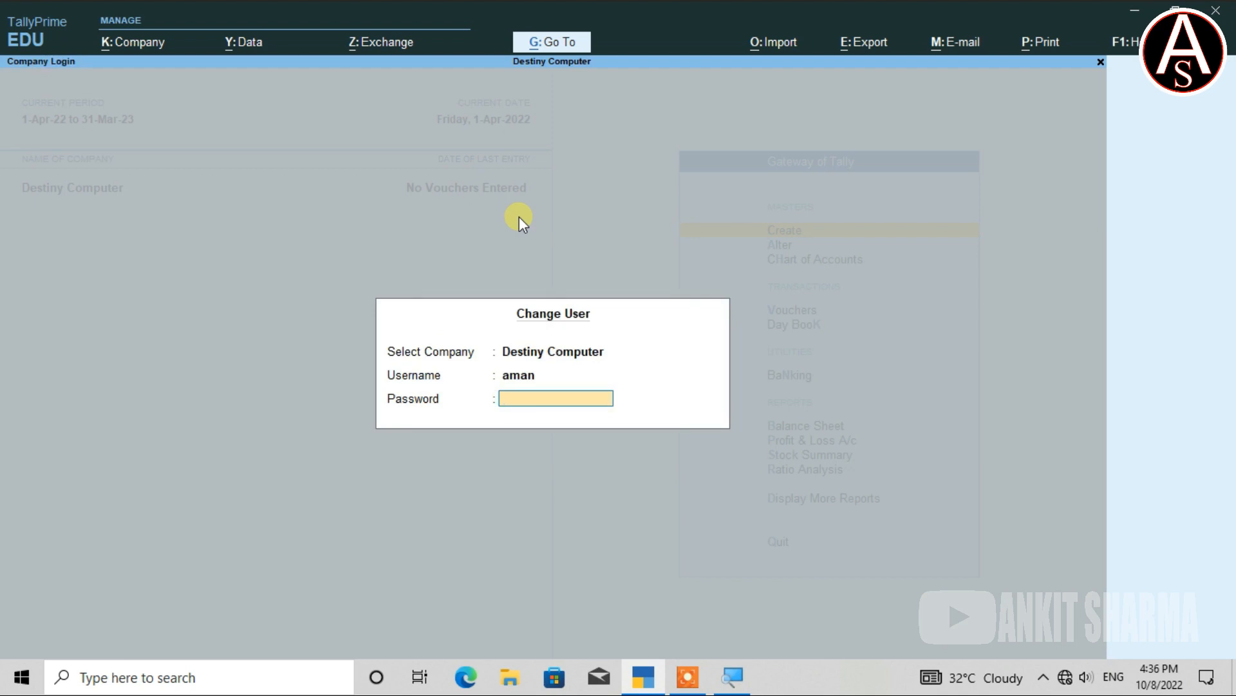
key("Return")
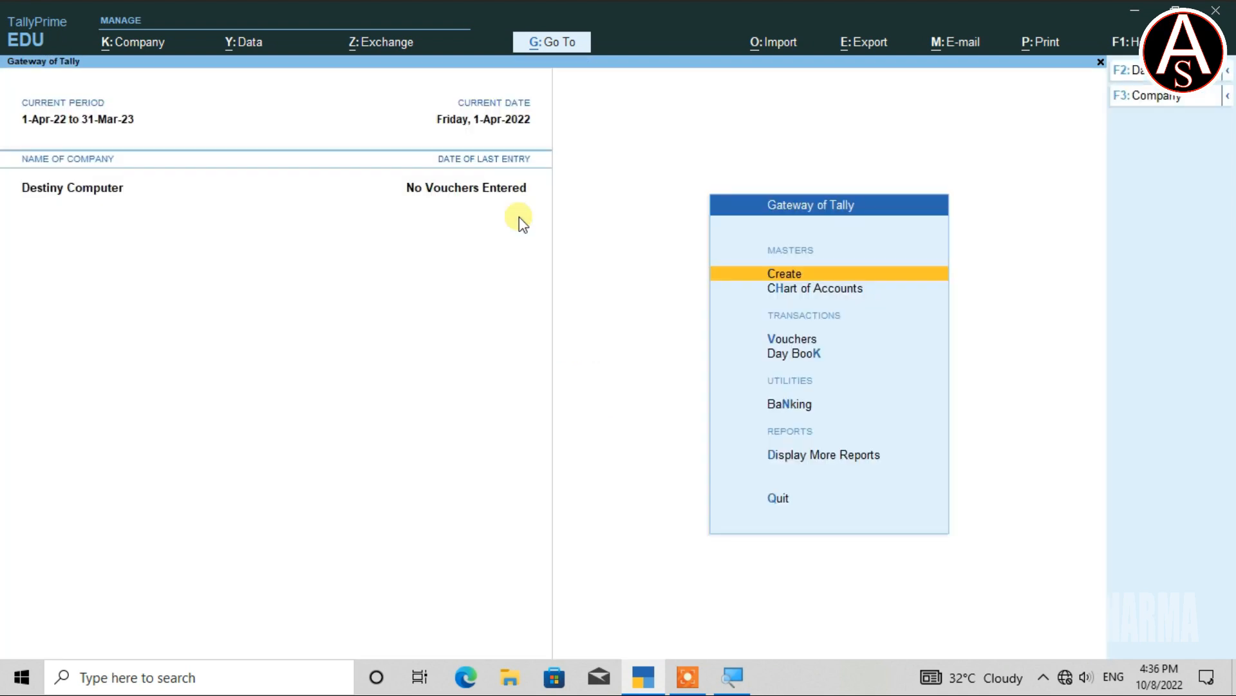
Log back in as administrator ankit through Change User.
key("alt+k")
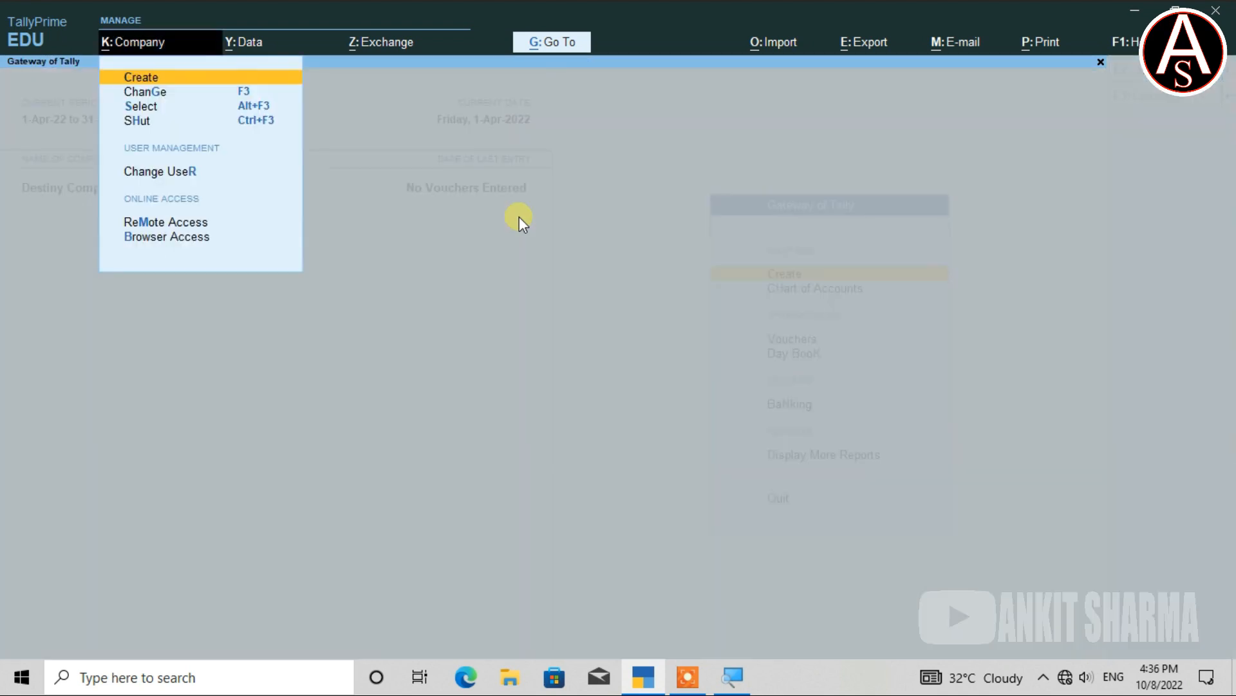
type("r")
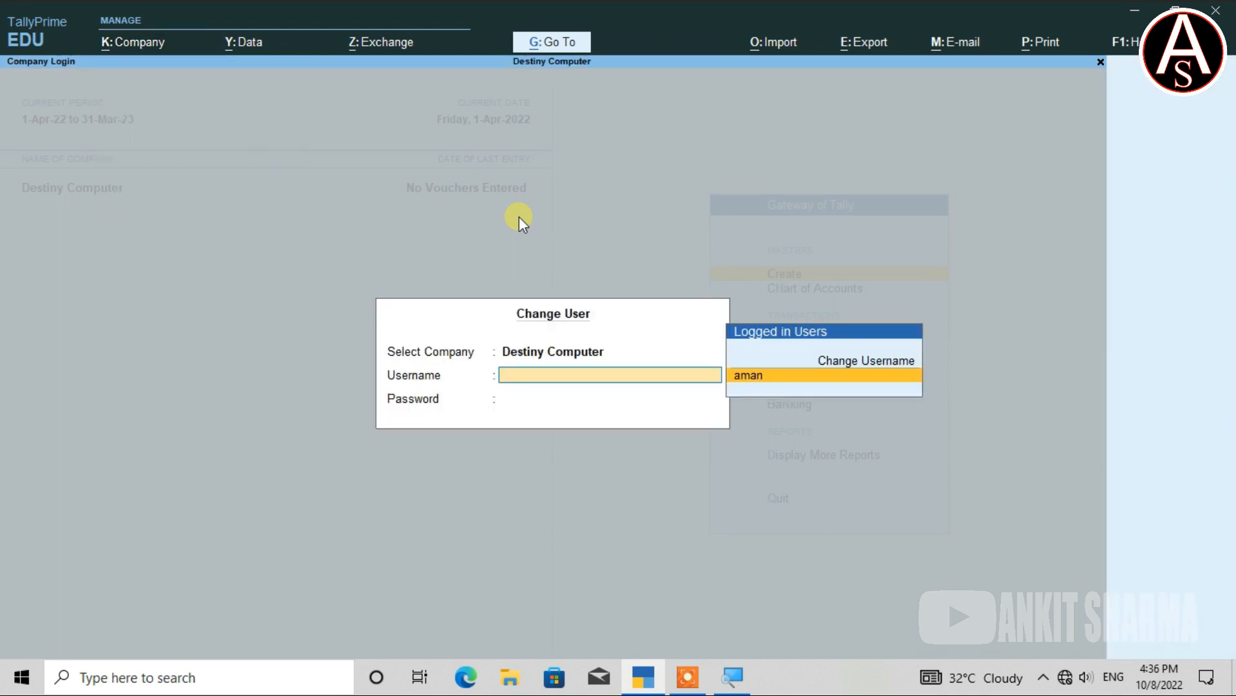
type("ankit")
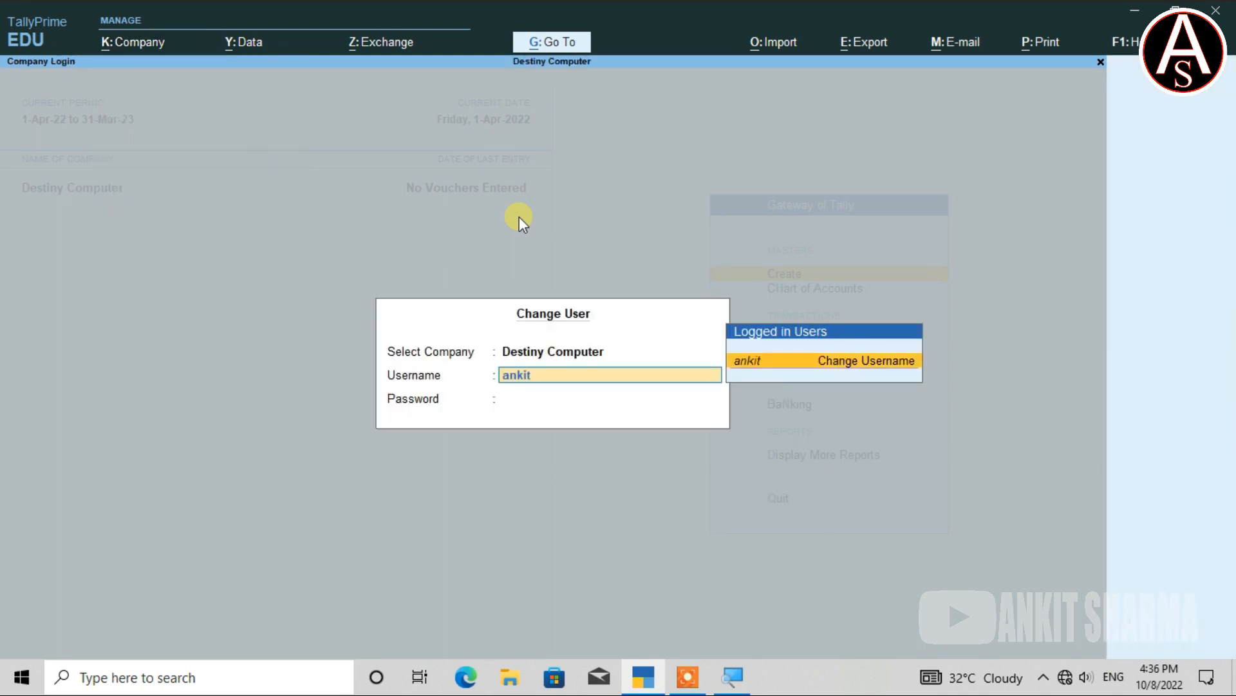
key("Return")
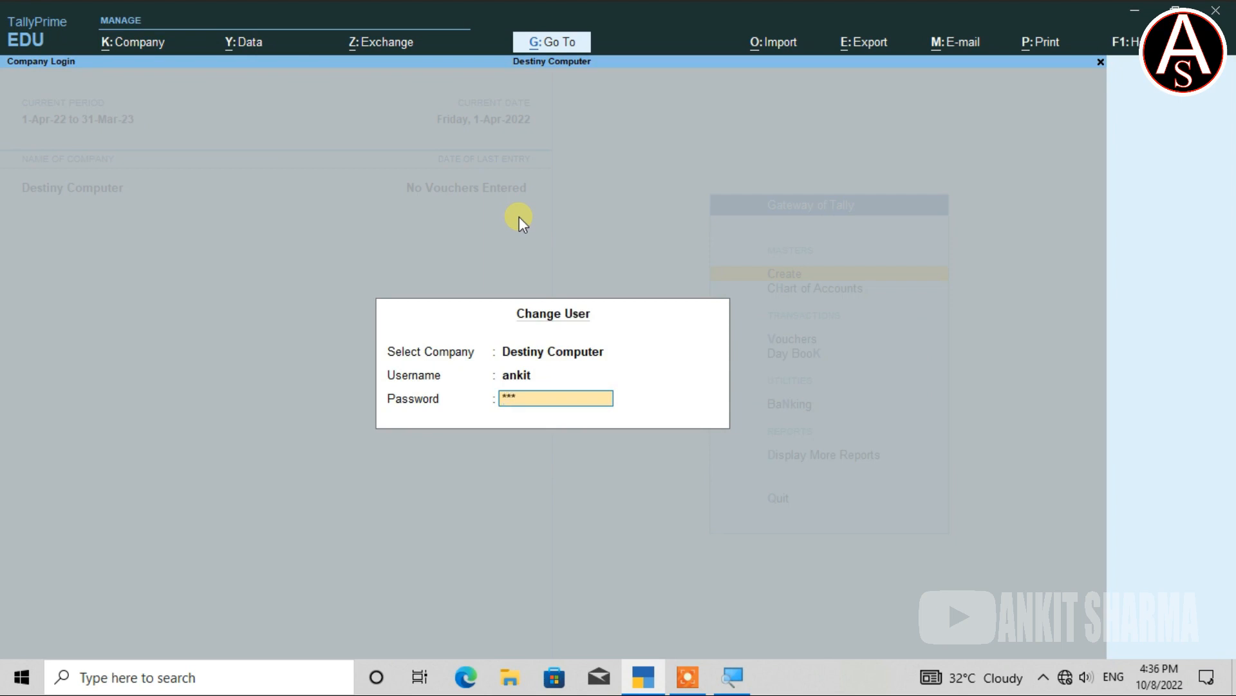
key("Return")
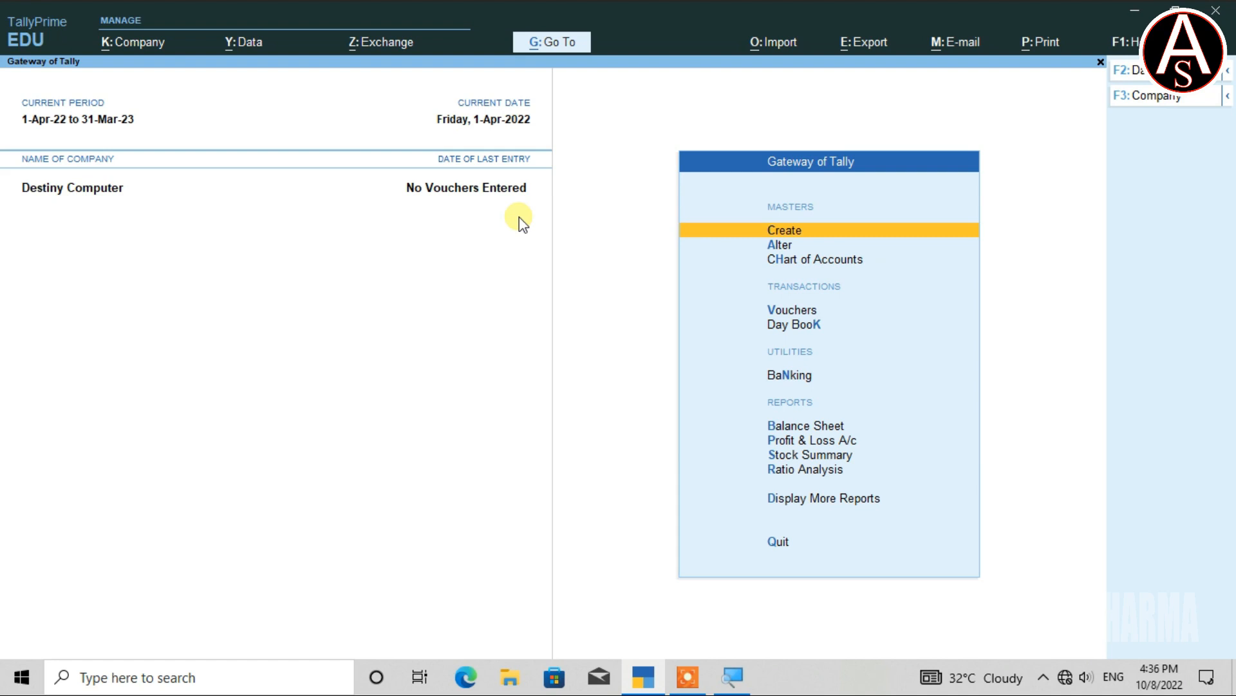
key("alt+k")
key("Down")
key("Down")
key("Down")
key("Down")
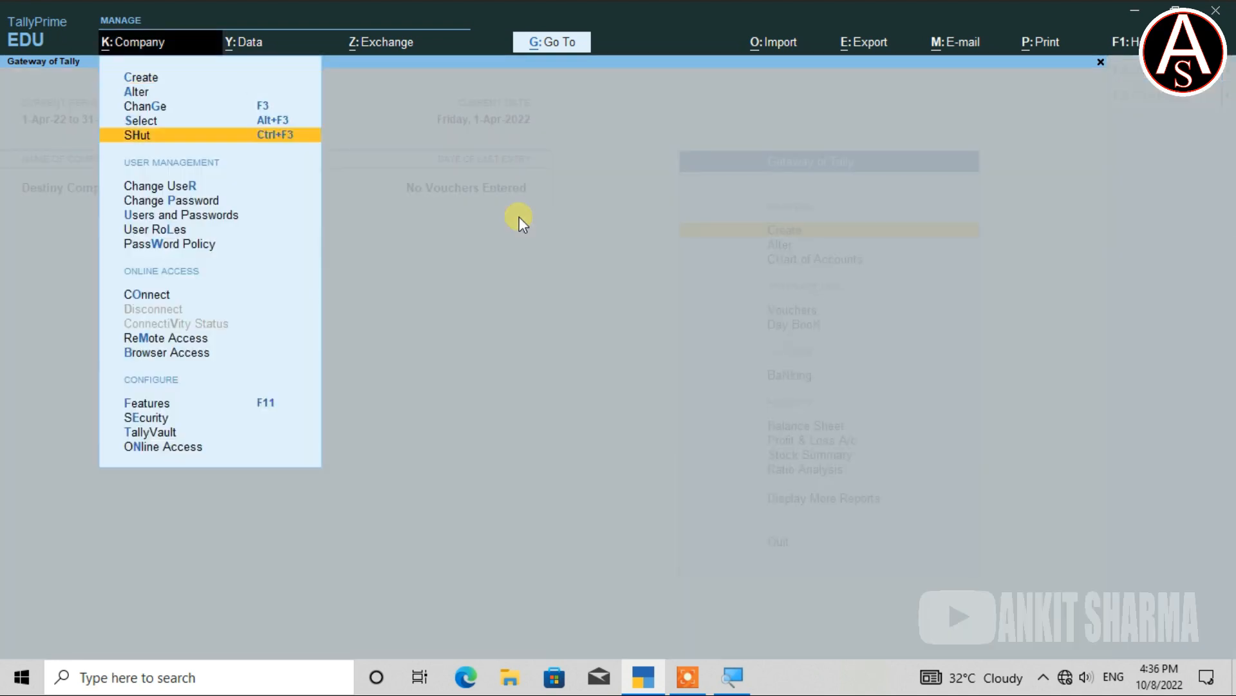
key("Down")
key("Down")
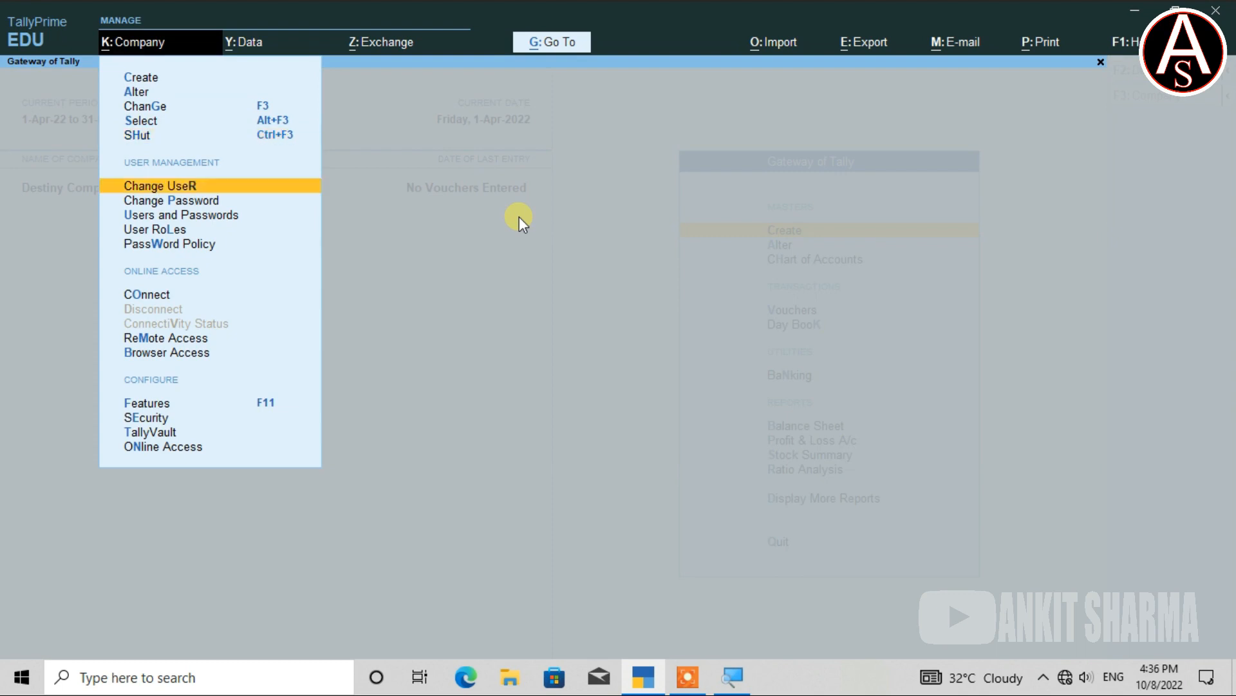
key("Return")
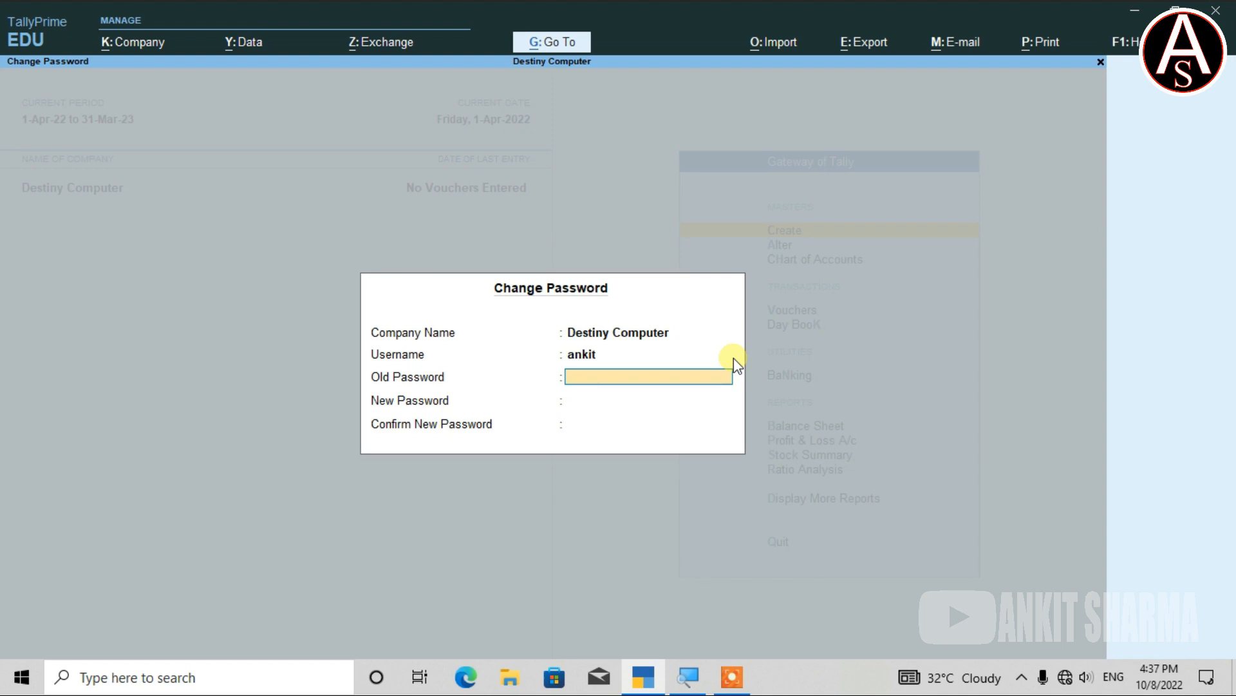
key("Escape")
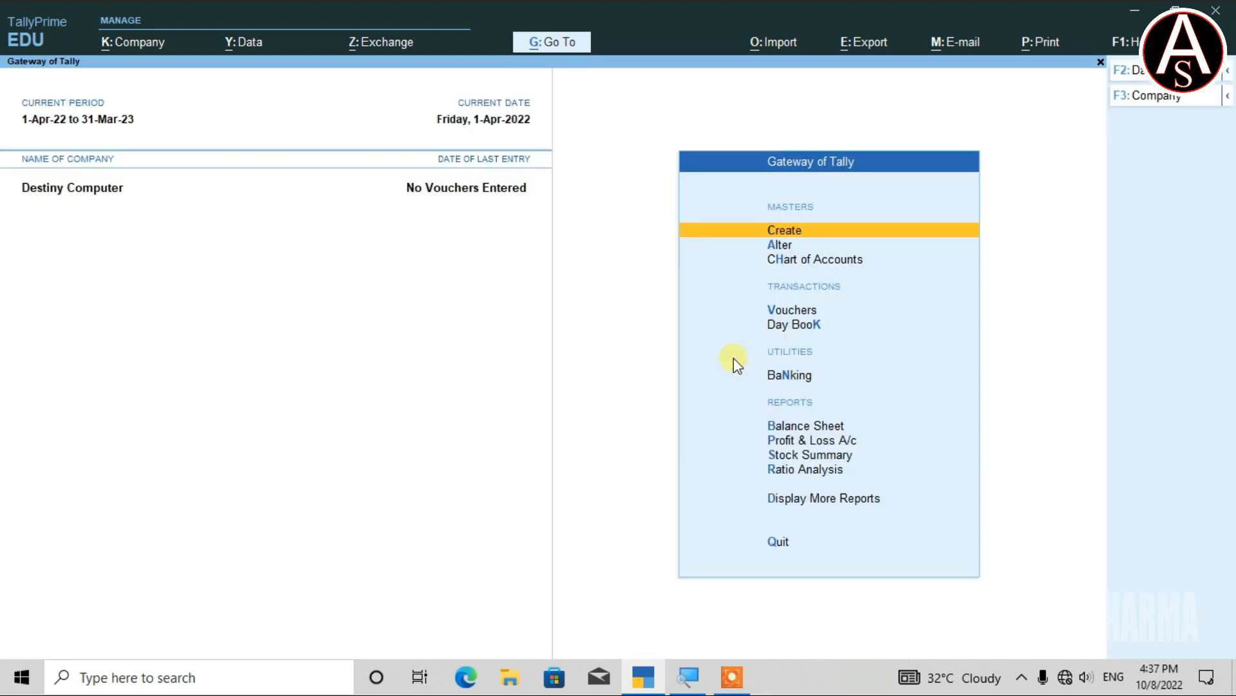
key("alt+k")
key("a")
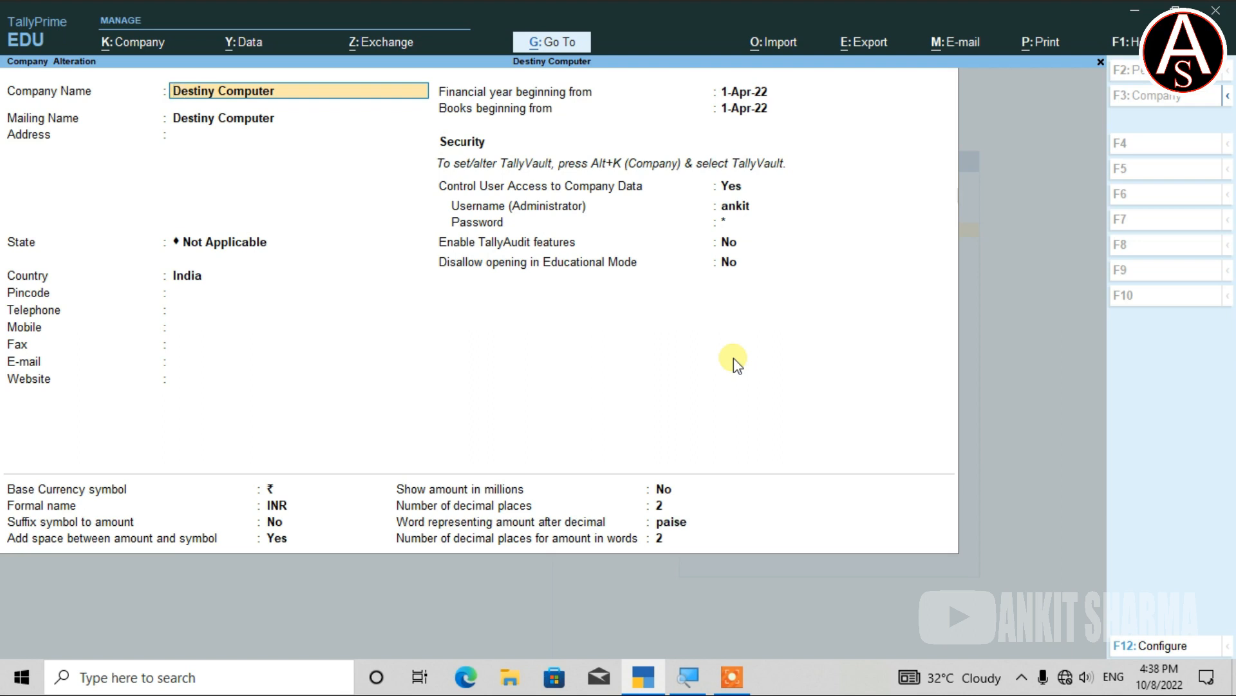
key("Escape")
key("Escape")
key("Return")
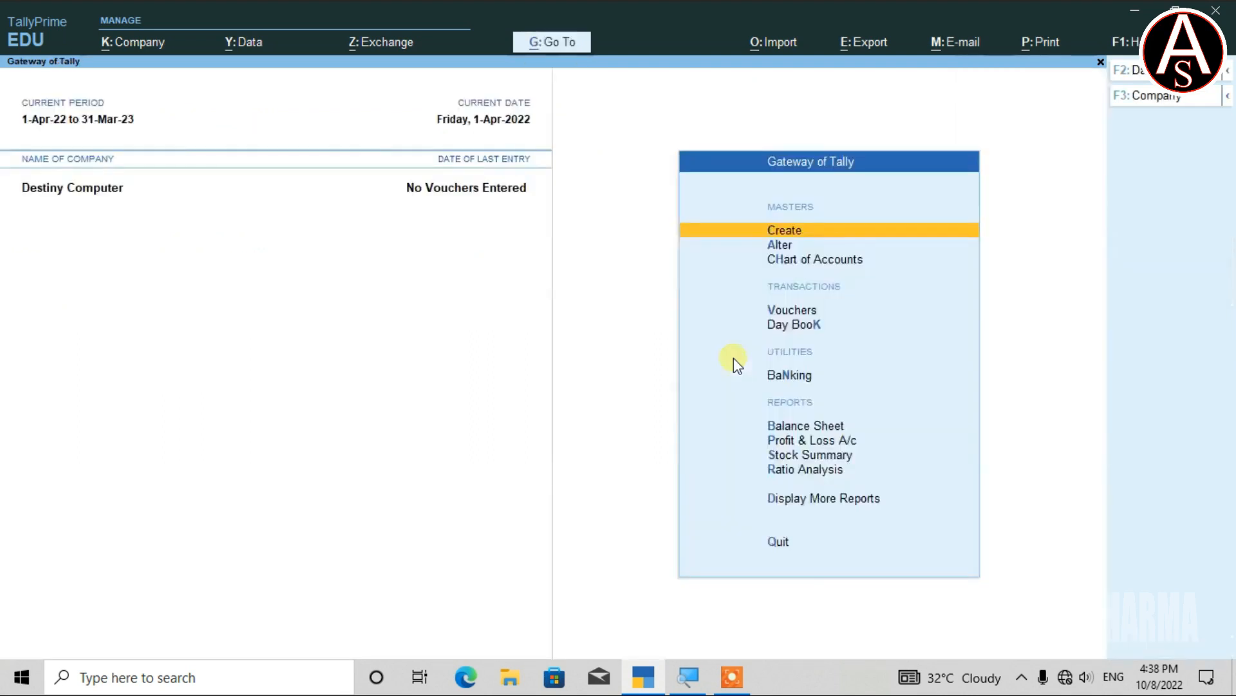
key("Escape")
key("Escape")
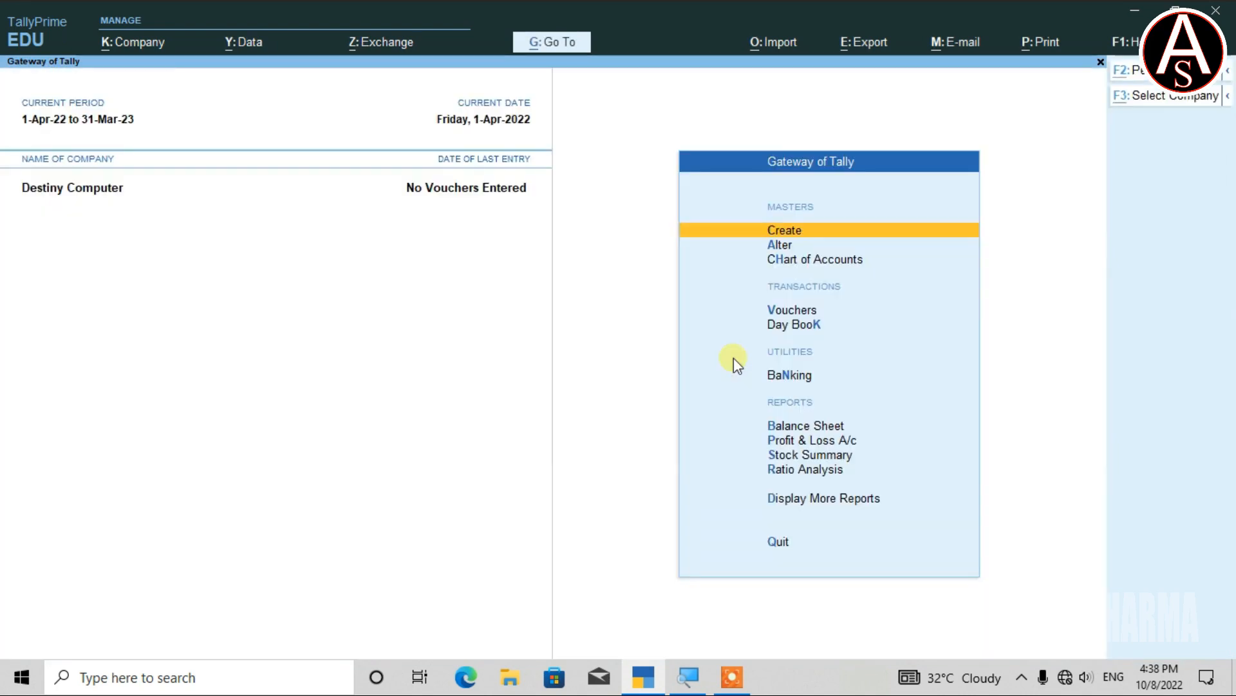
Browse the Company menu's Change User and Change Password options, then bring the Company menu up again.
key("alt+k")
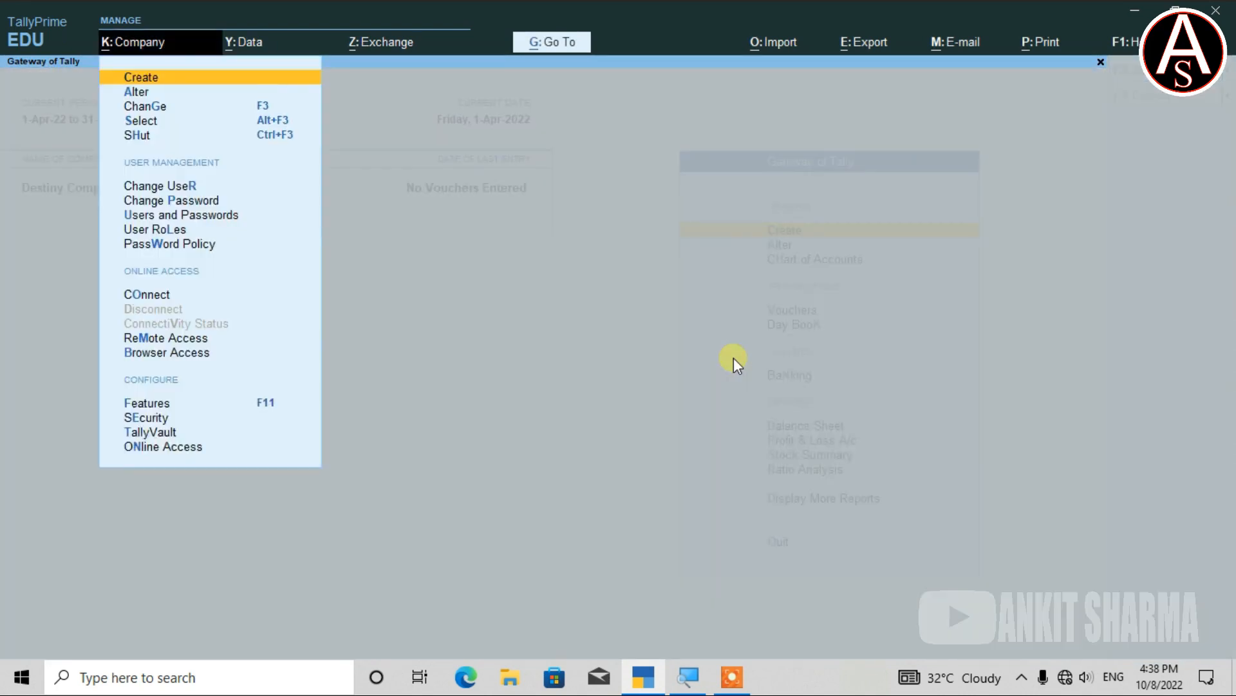
key("Down")
key("Down")
key("Down")
key("Down")
key("Down")
key("Down")
key("Down")
key("Down")
key("Down")
key("Down")
key("Down")
key("Down")
key("Down")
key("Down")
key("Up")
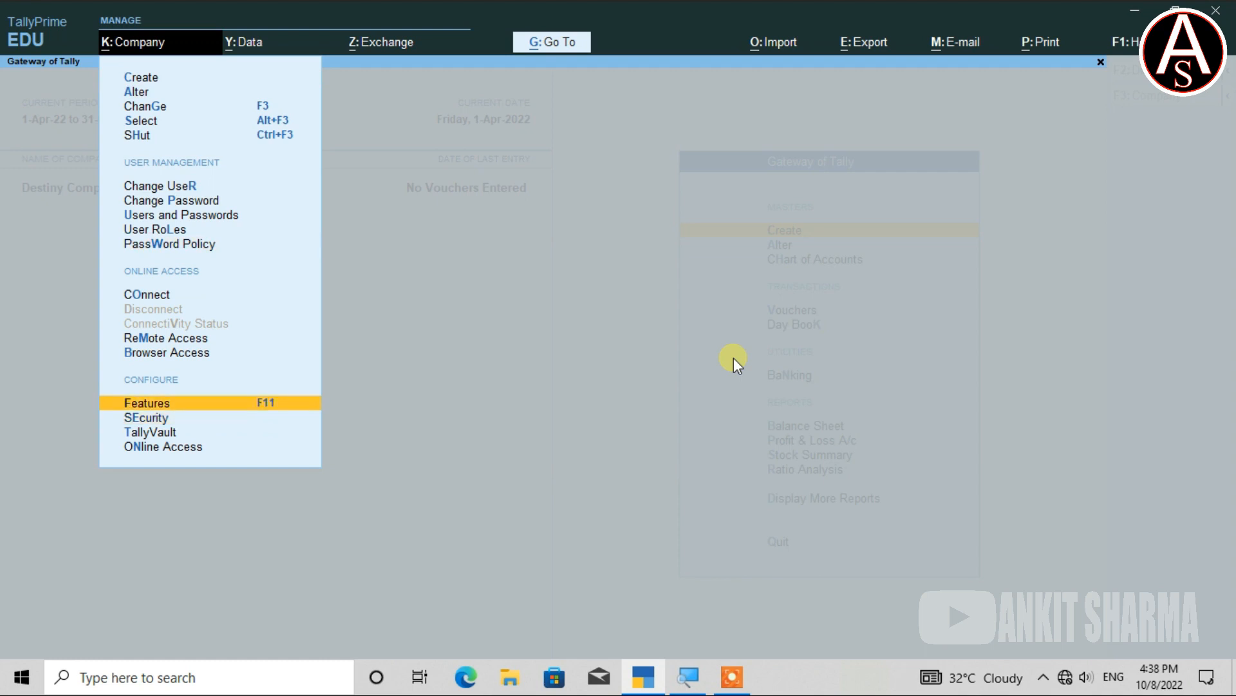
key("Up")
key("Up")
key("Up")
key("Up")
key("Up")
key("Up")
key("Up")
key("Up")
key("Up")
key("Up")
key("Down")
key("Down")
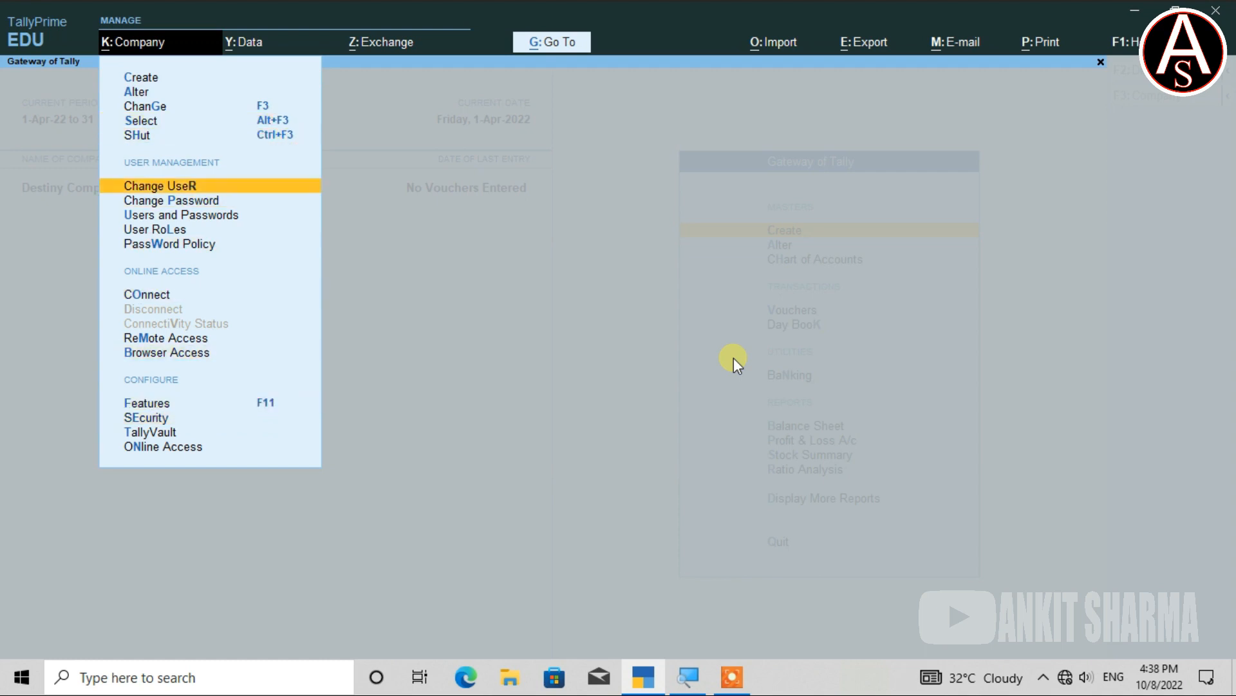
key("Down")
key("Down")
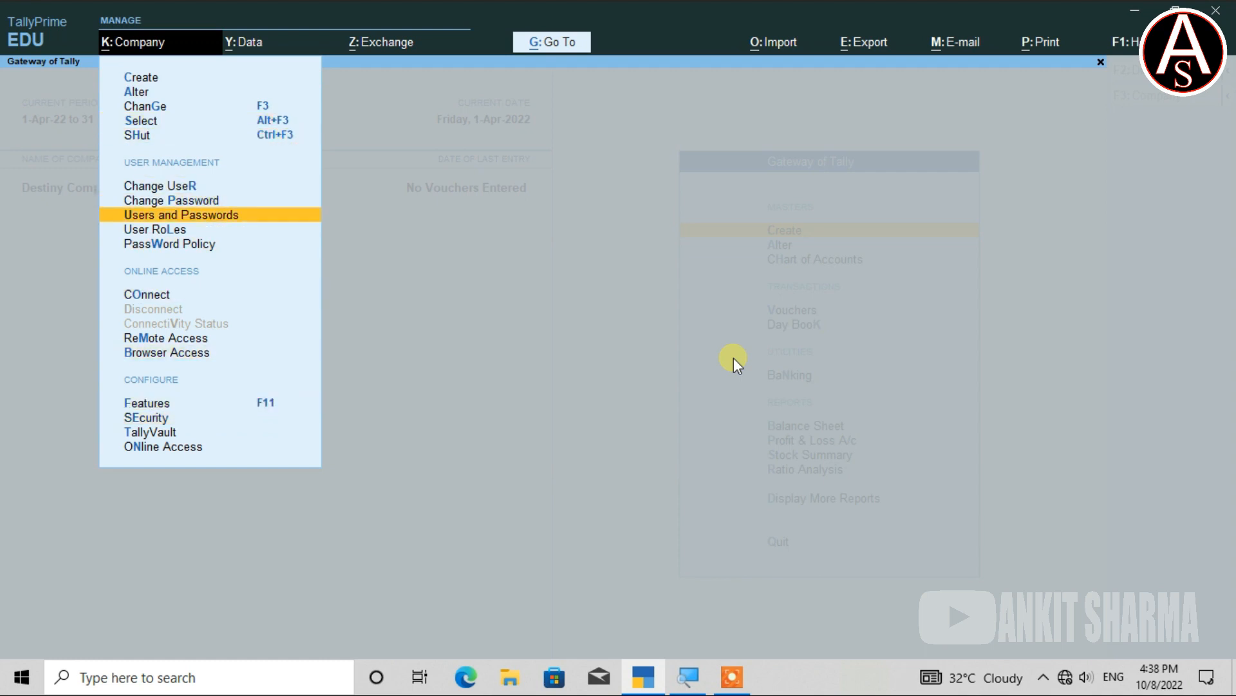
key("Up")
key("Return")
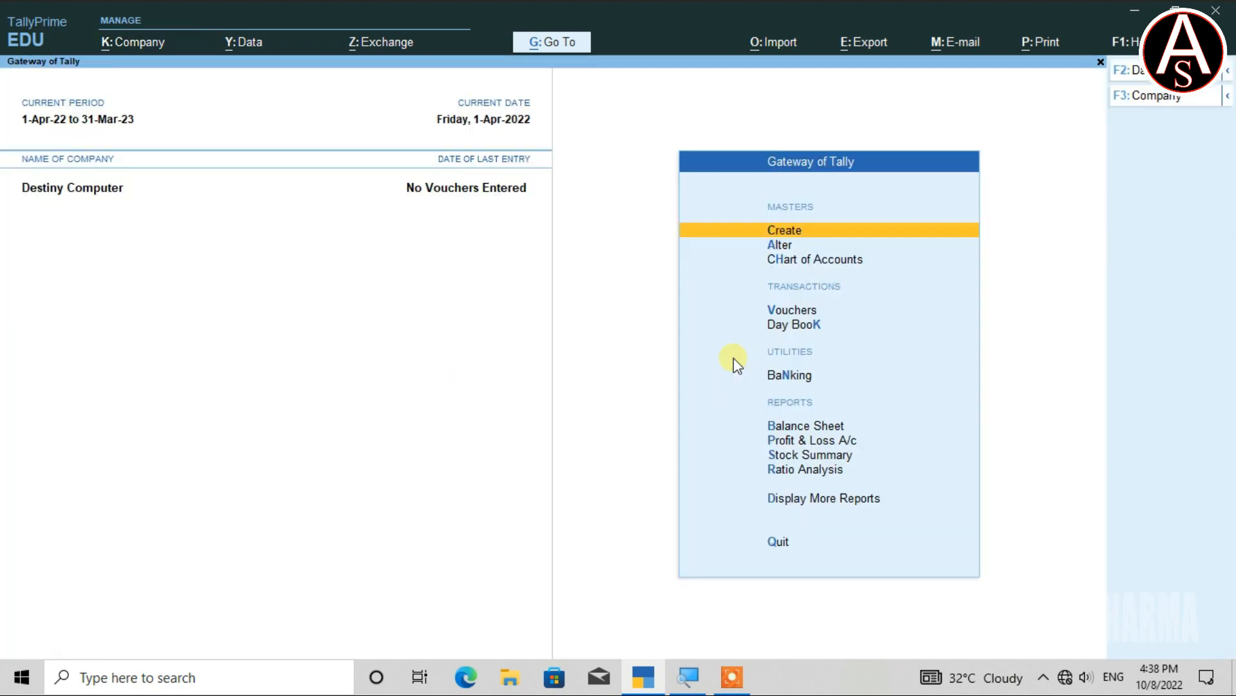
key("alt+k")
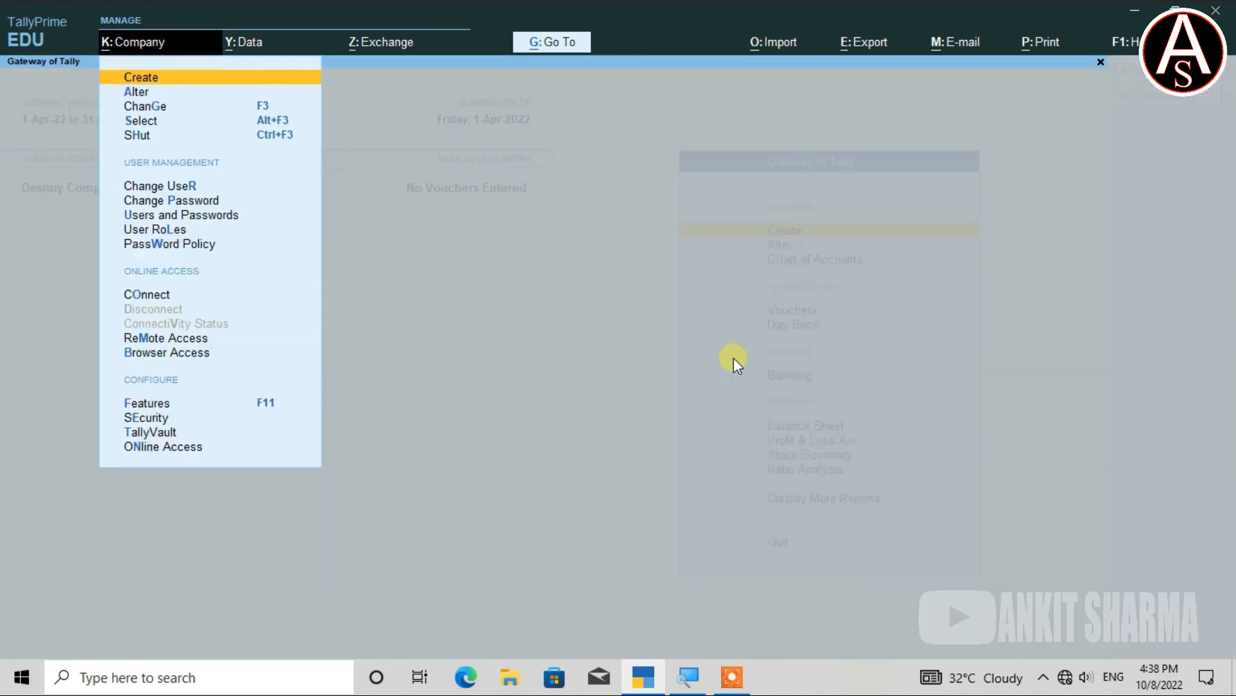